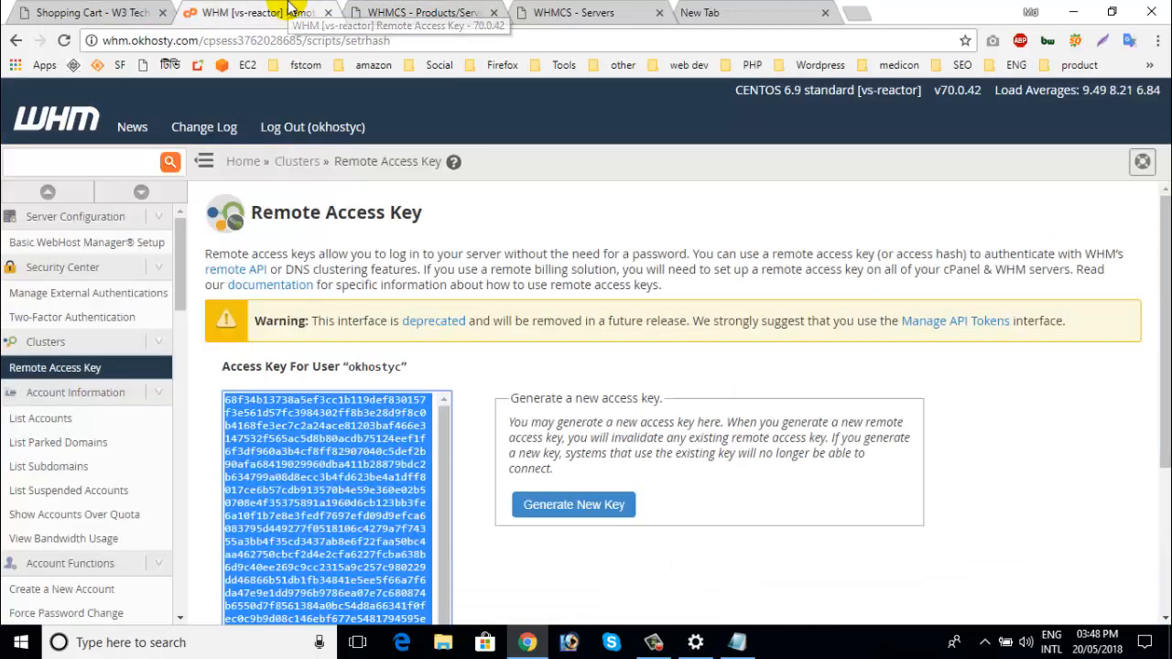
- Examine the shared hosting plans on the W3Techniques shopping cart page
left_click(423, 13)
left_click(128, 11)
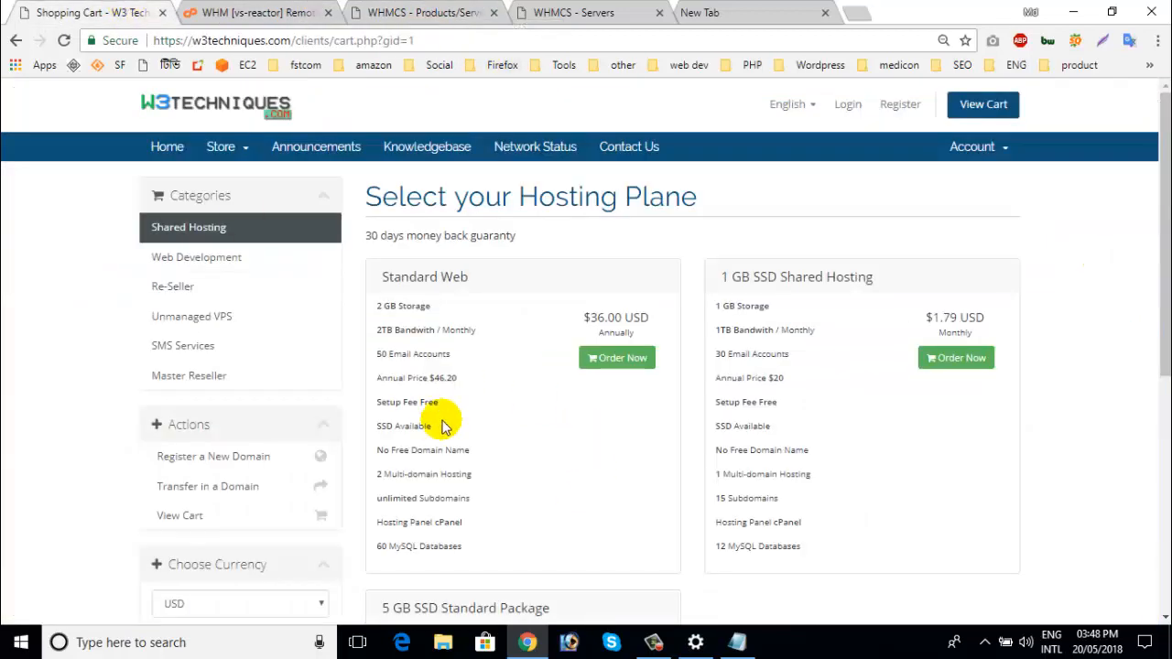
scroll(464, 307, "down", 1)
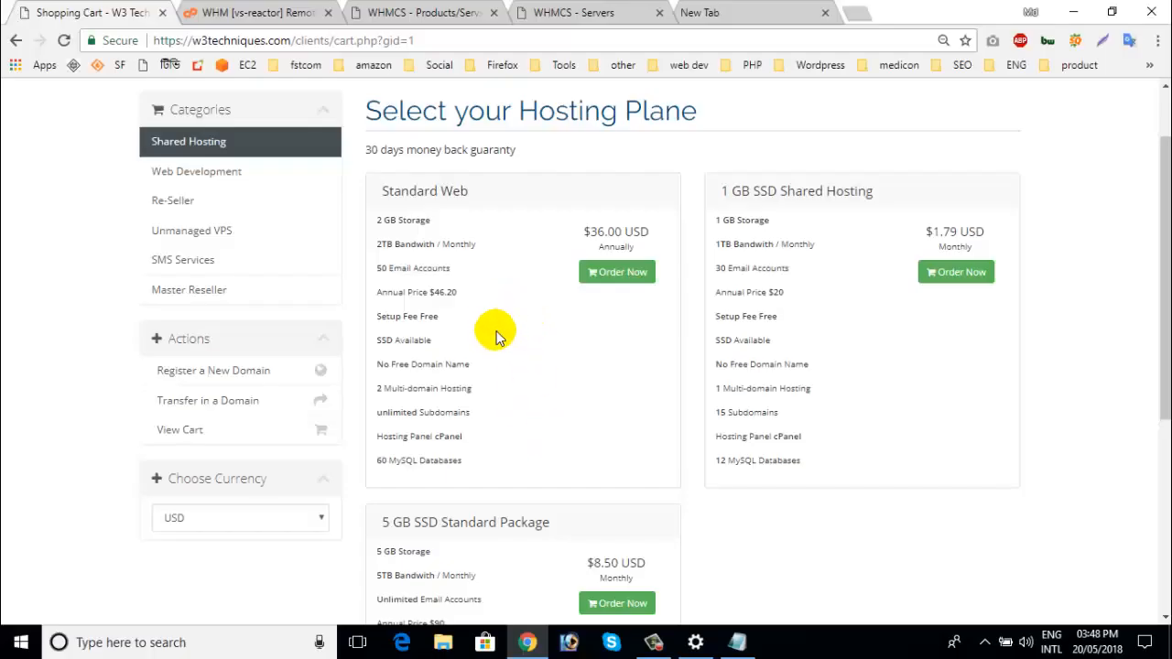
- Switch to WHM, open the package editing page and select the 1GB Shared Hosting package
left_click(376, 11)
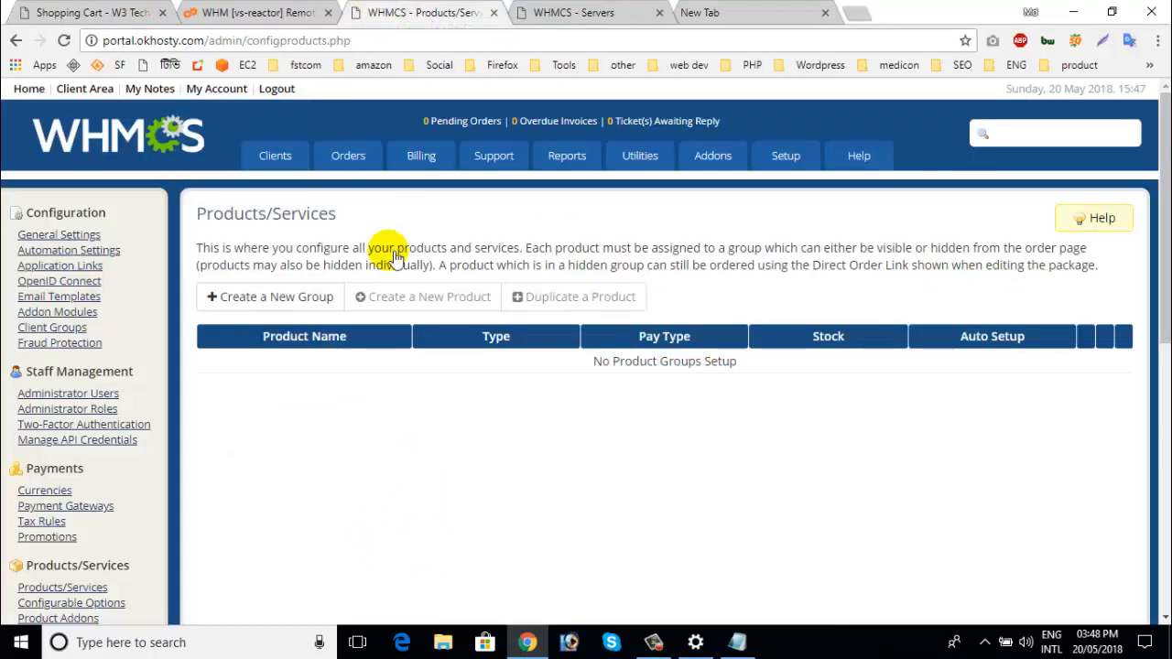
left_click(261, 12)
scroll(73, 375, "down", 5)
scroll(66, 388, "up", 5)
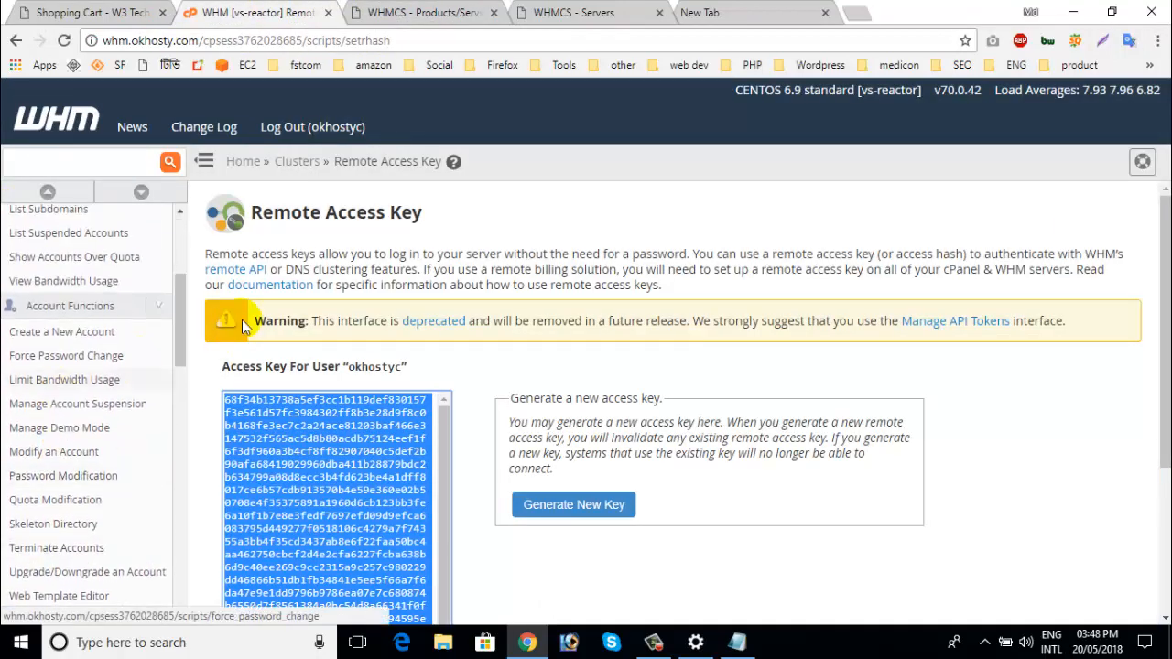
scroll(117, 367, "down", 5)
scroll(118, 376, "down", 2)
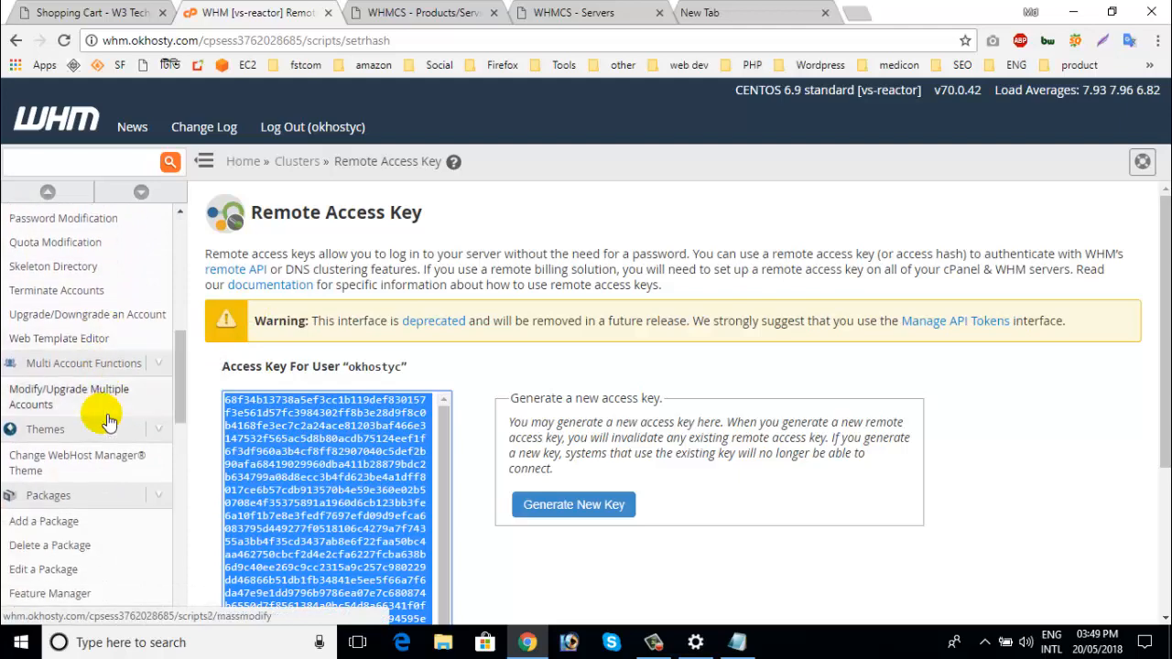
left_click(96, 573)
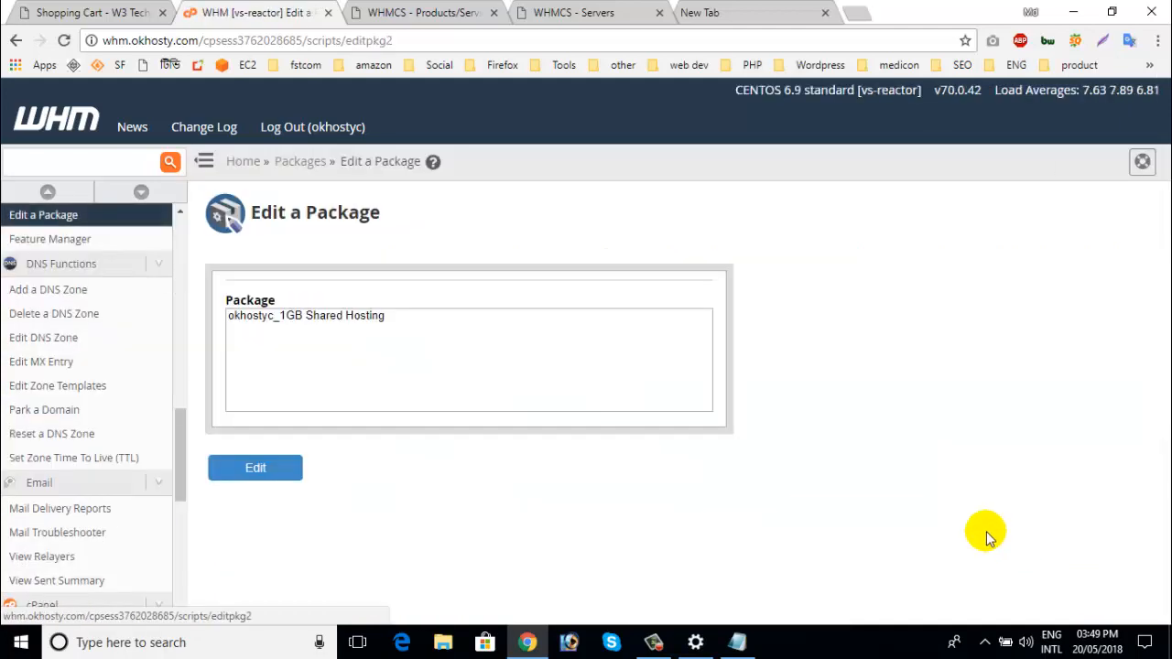
left_click(371, 316)
left_click(426, 469)
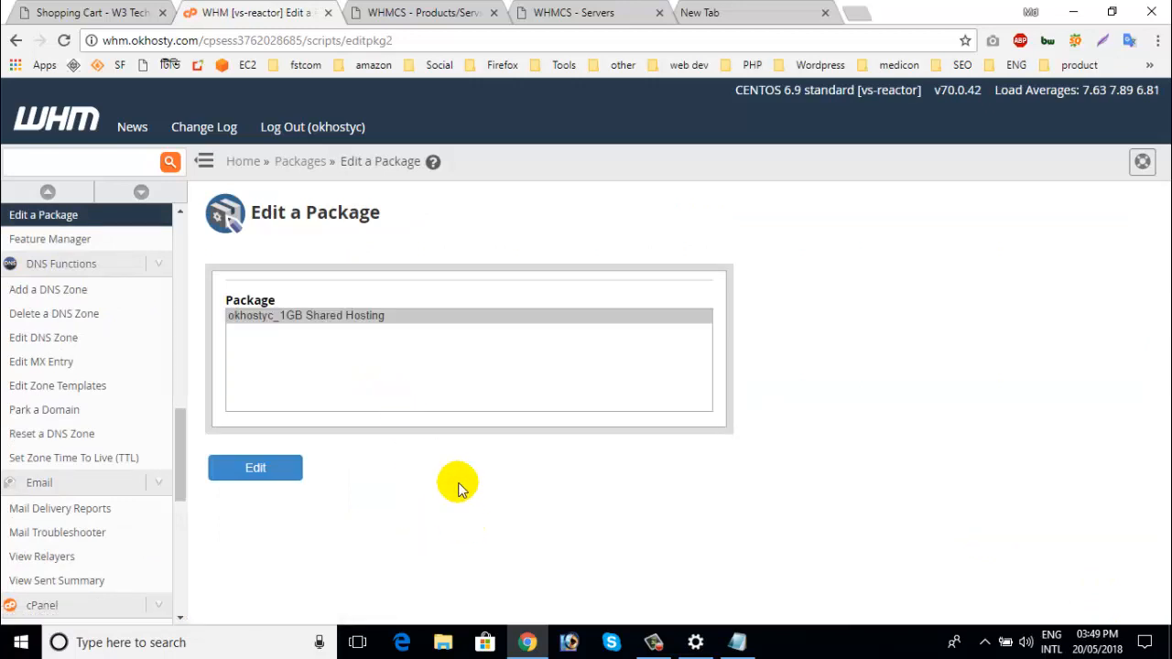
- Switch to WHMCS, view the configured servers and return to the Products/Services setup page
left_click(392, 8)
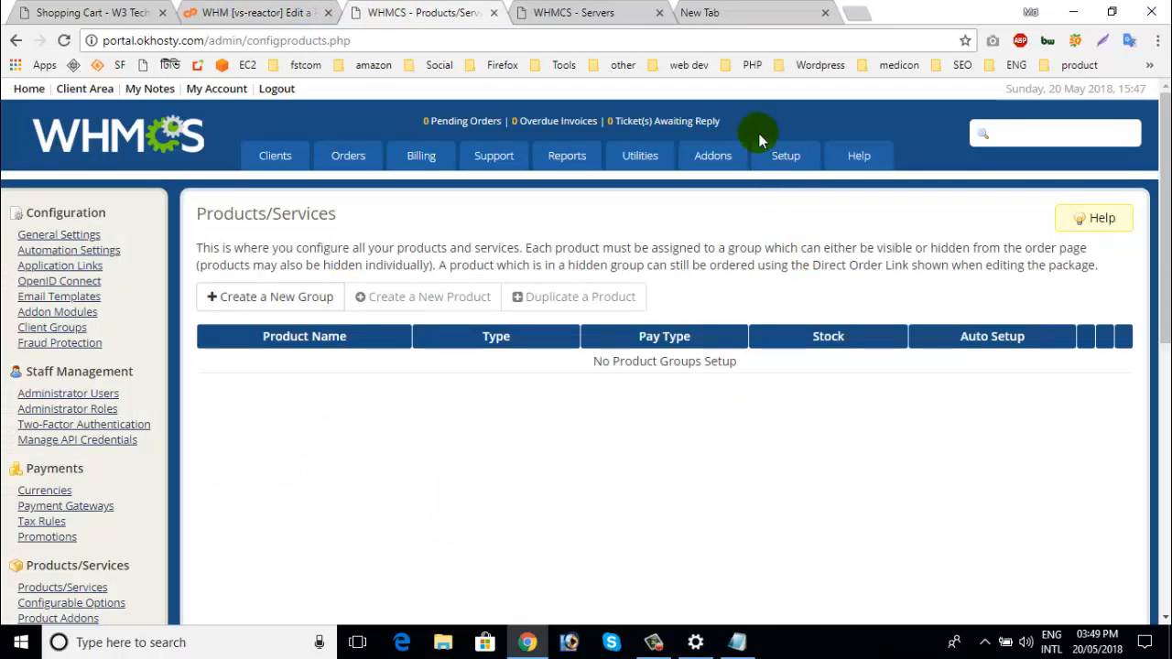
mouse_move(780, 151)
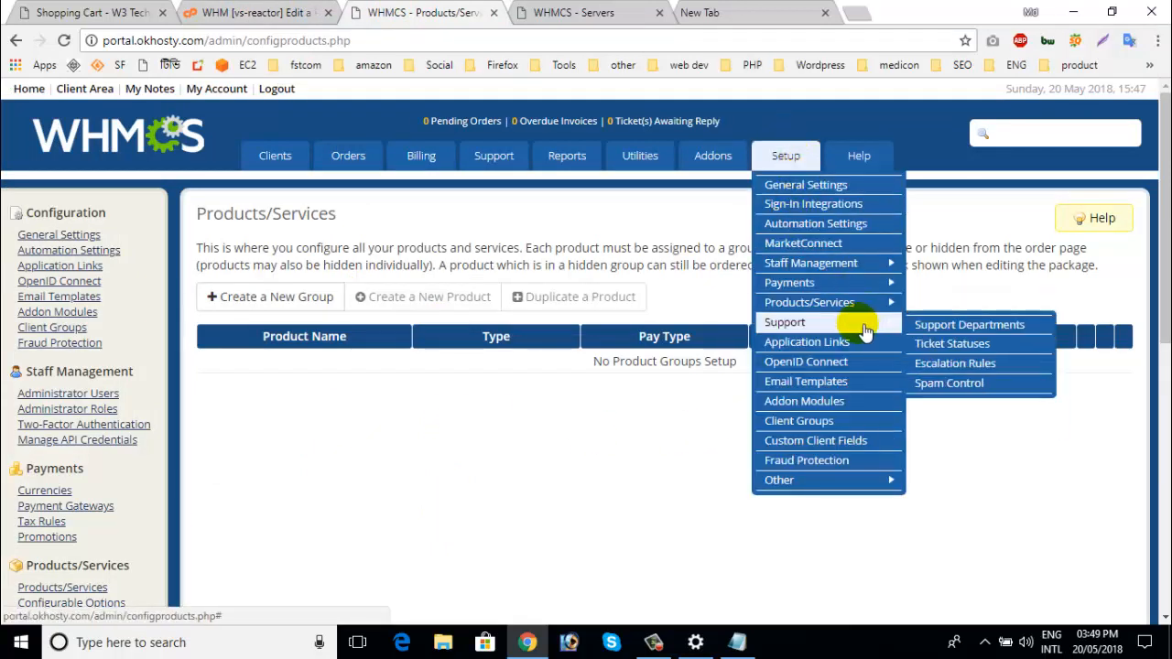
mouse_move(848, 315)
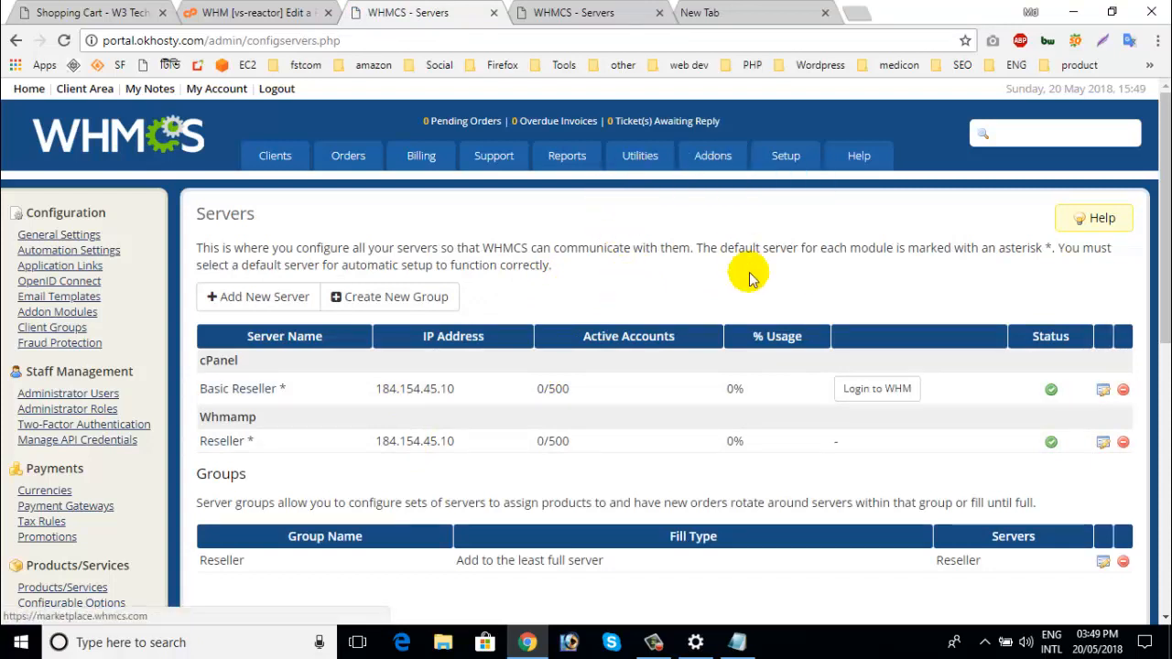
left_click(810, 170)
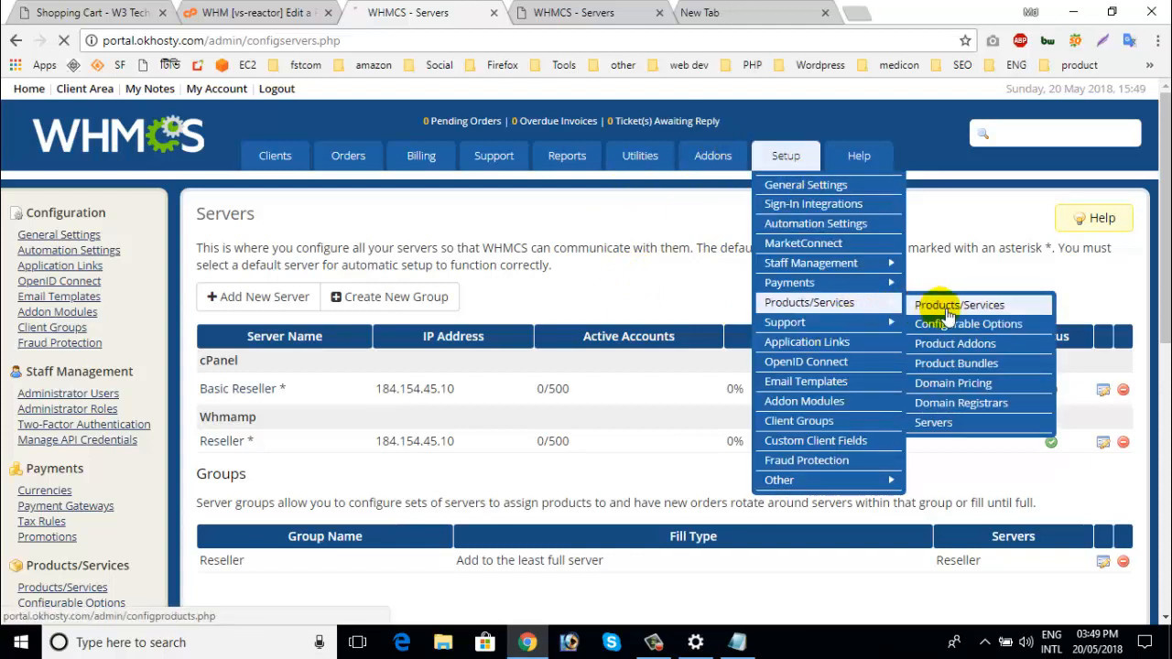
left_click(938, 306)
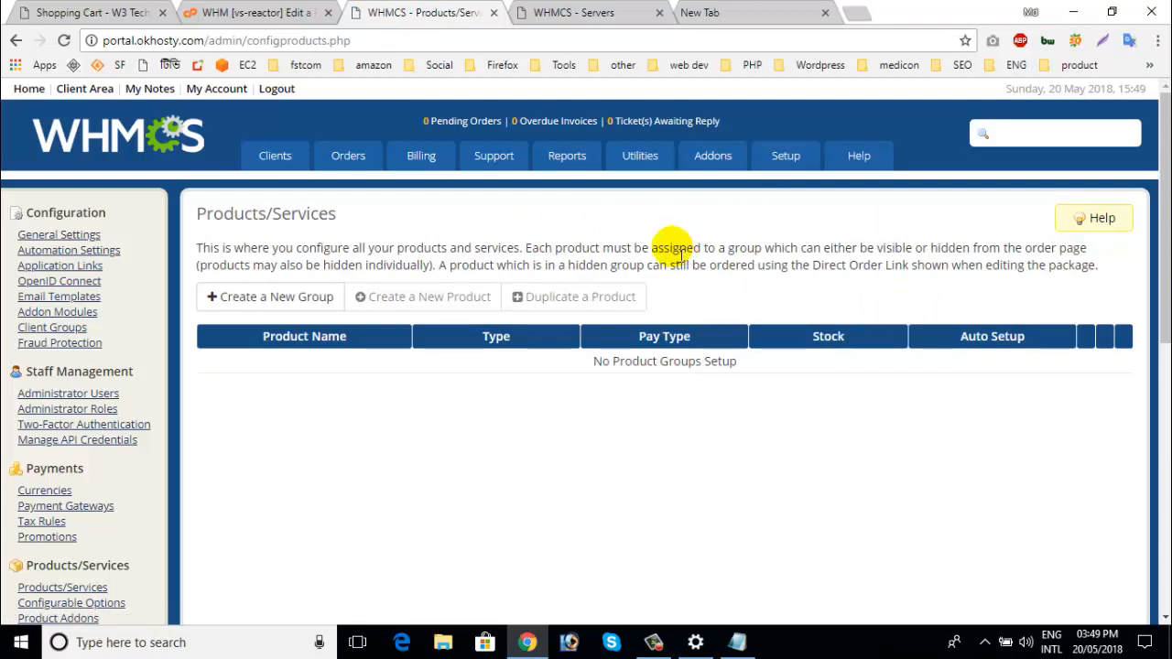
- Start a new product group and name it Shared Hosting
left_click(245, 302)
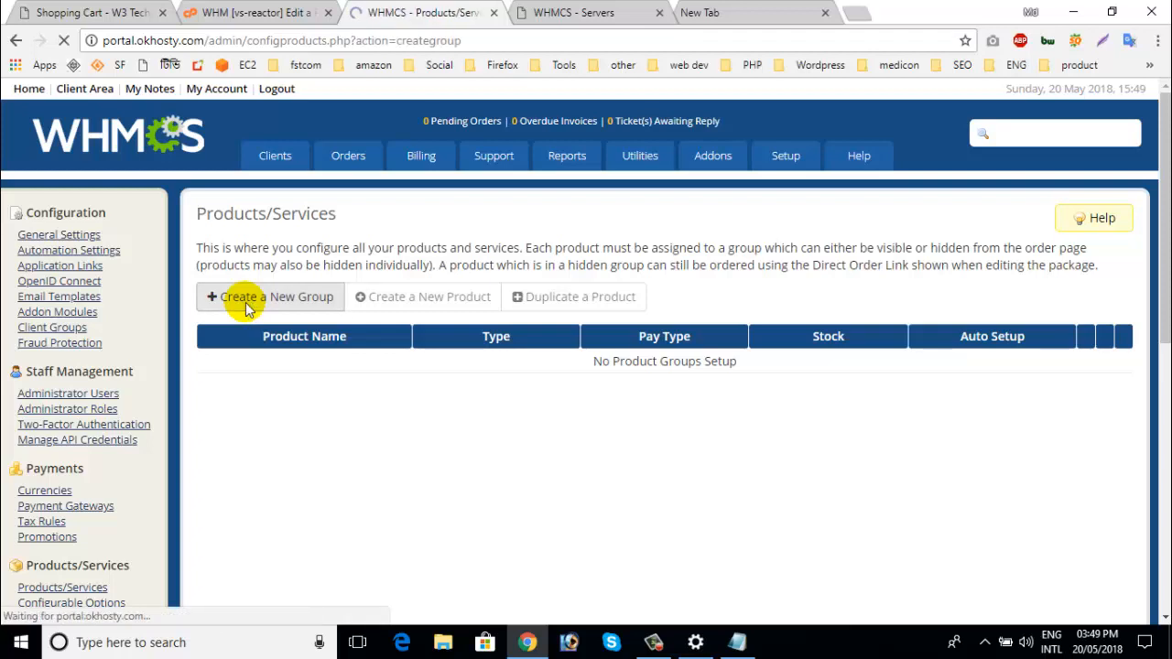
left_click(599, 298)
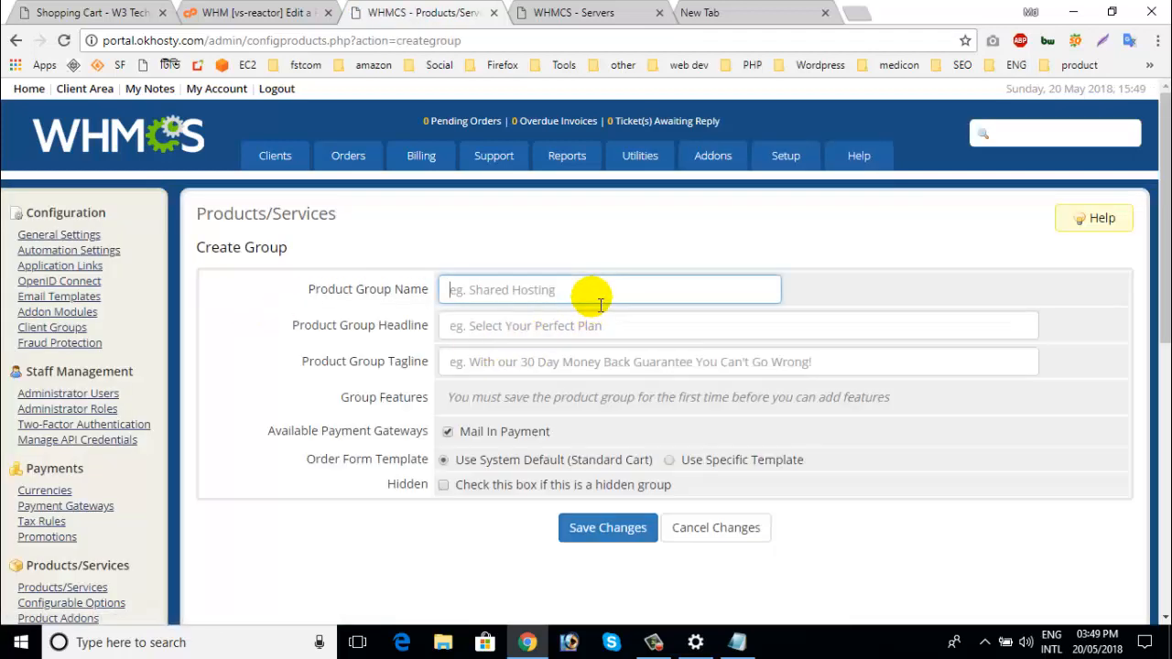
type("S")
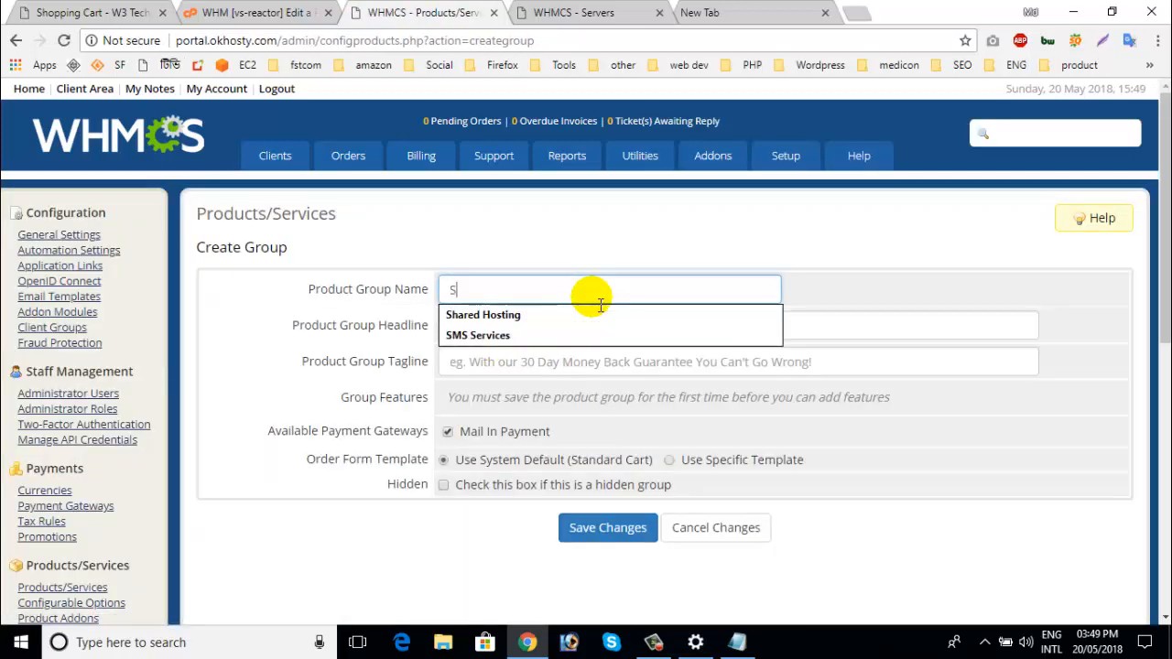
key("Down")
key("Return")
key("Tab")
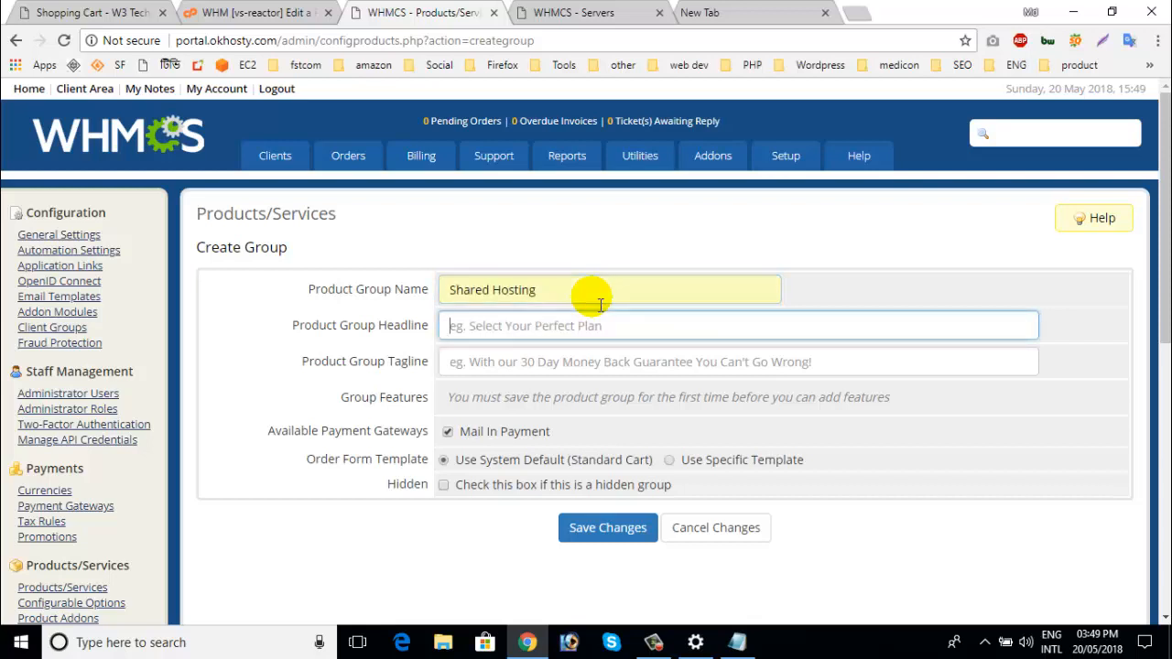
- Set the product group headline to Shared Hosting SSD
key("Down")
key("Down")
key("Down")
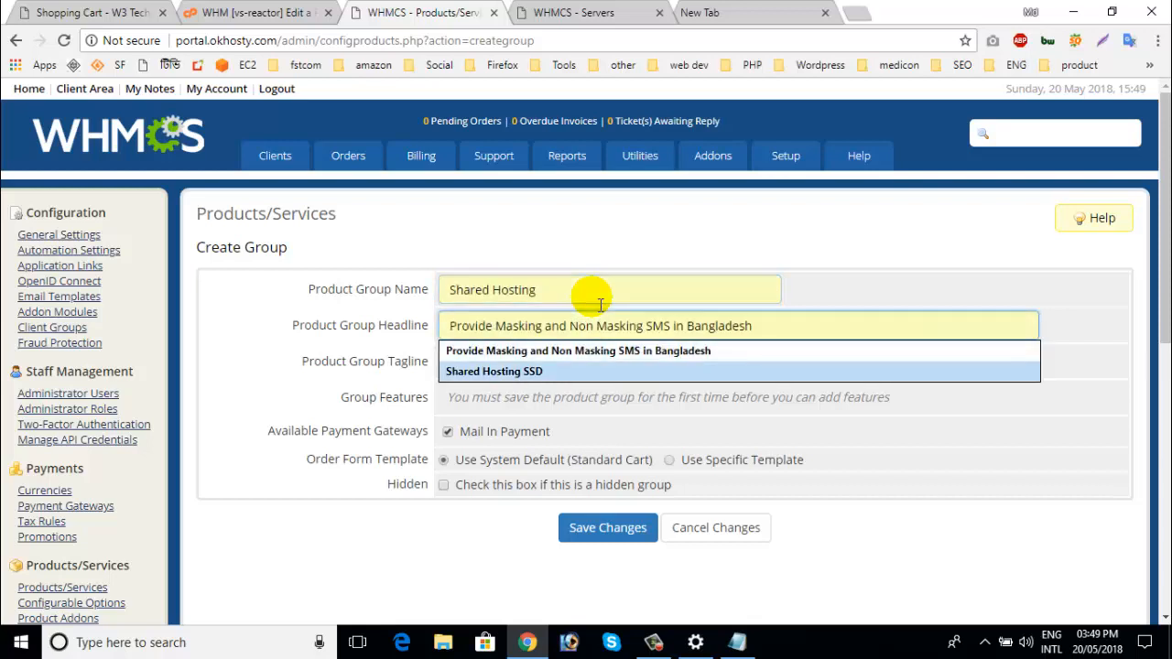
key("Return")
key("Tab")
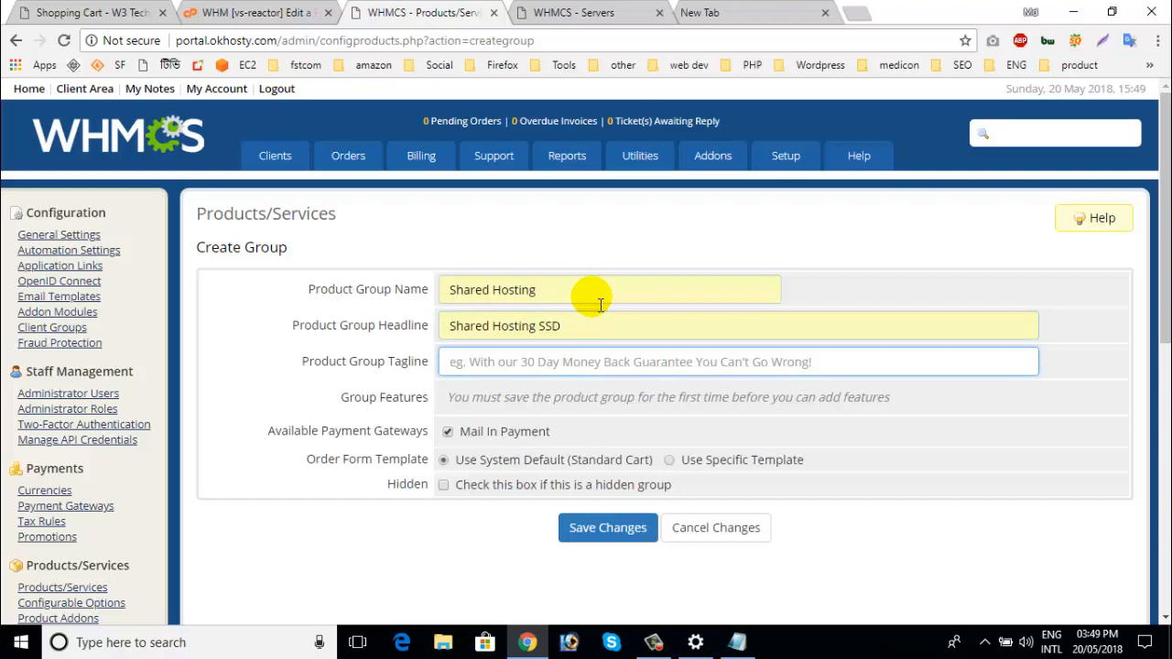
- Set the product group tagline to Fast and Secure Web Hosting and save the group
type("F")
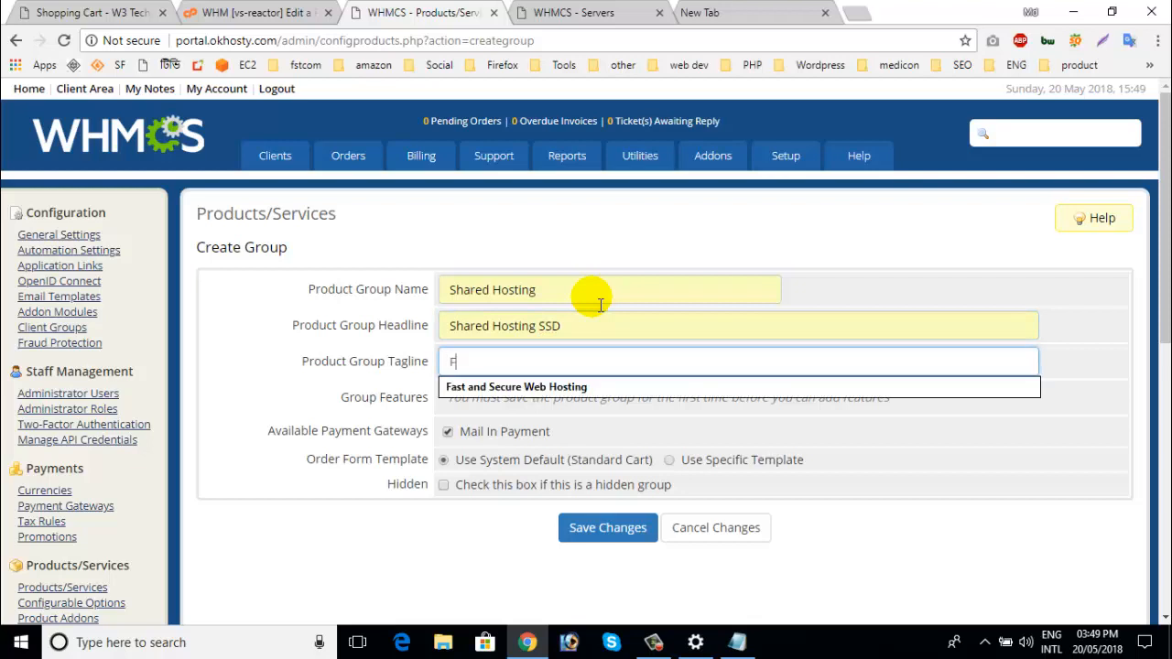
key("Down")
key("Return")
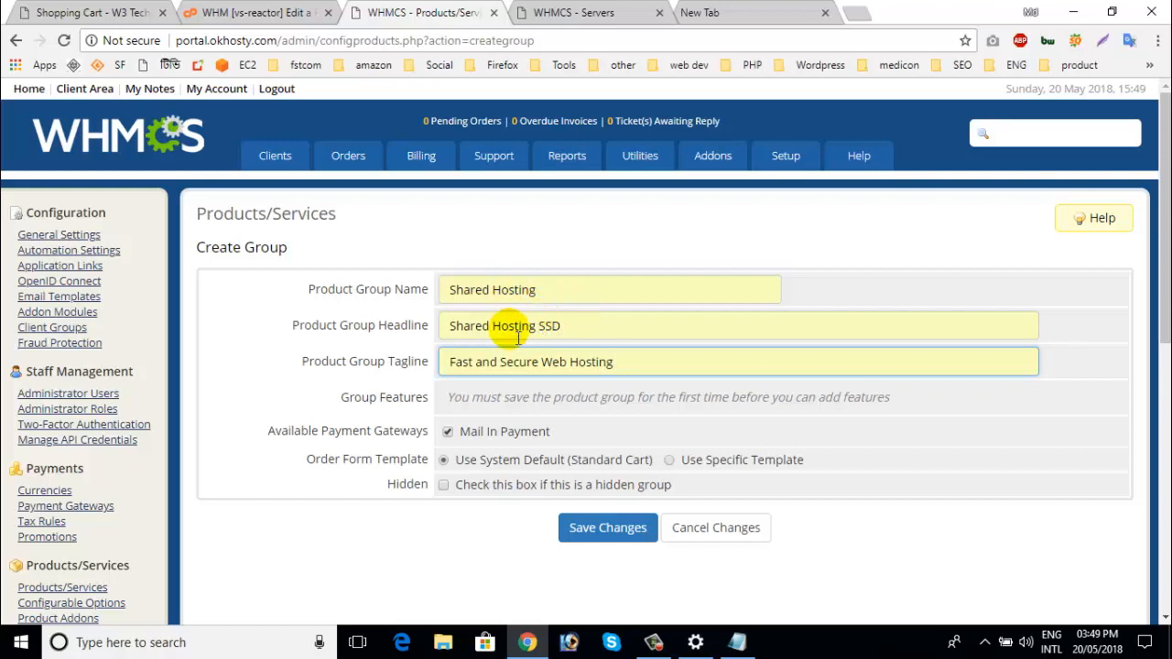
left_click(509, 371)
left_click(354, 409)
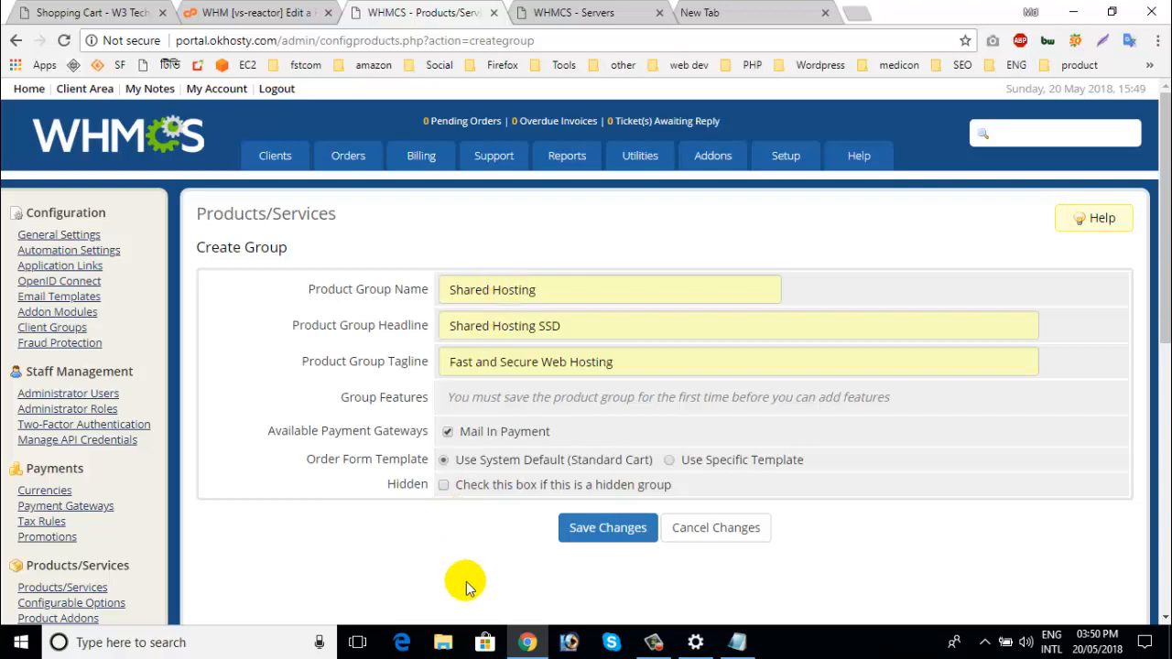
left_click(626, 537)
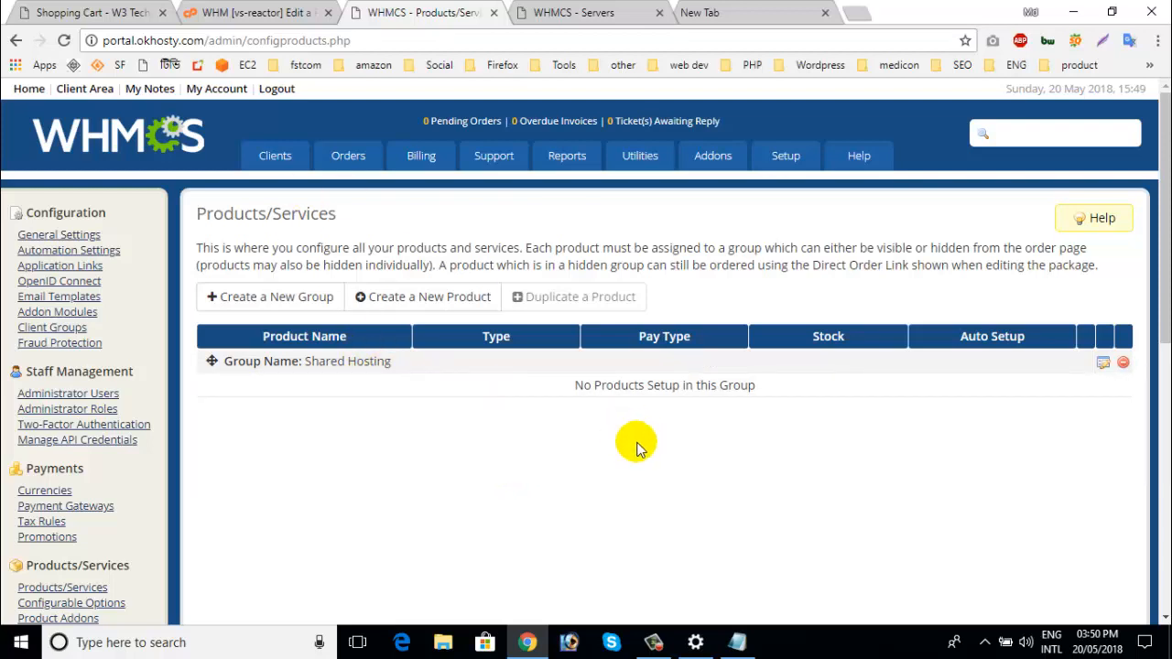
- Create a Hosting Account product named 1GB Shard Hosting in the Shared Hosting group
left_click(409, 309)
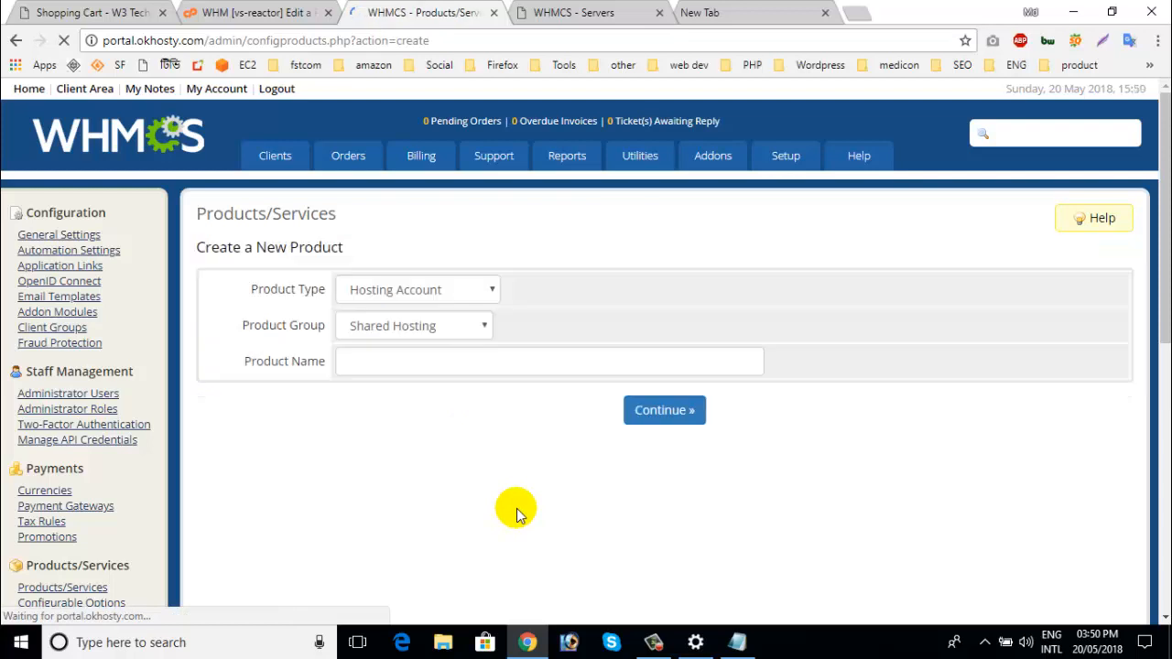
left_click(417, 293)
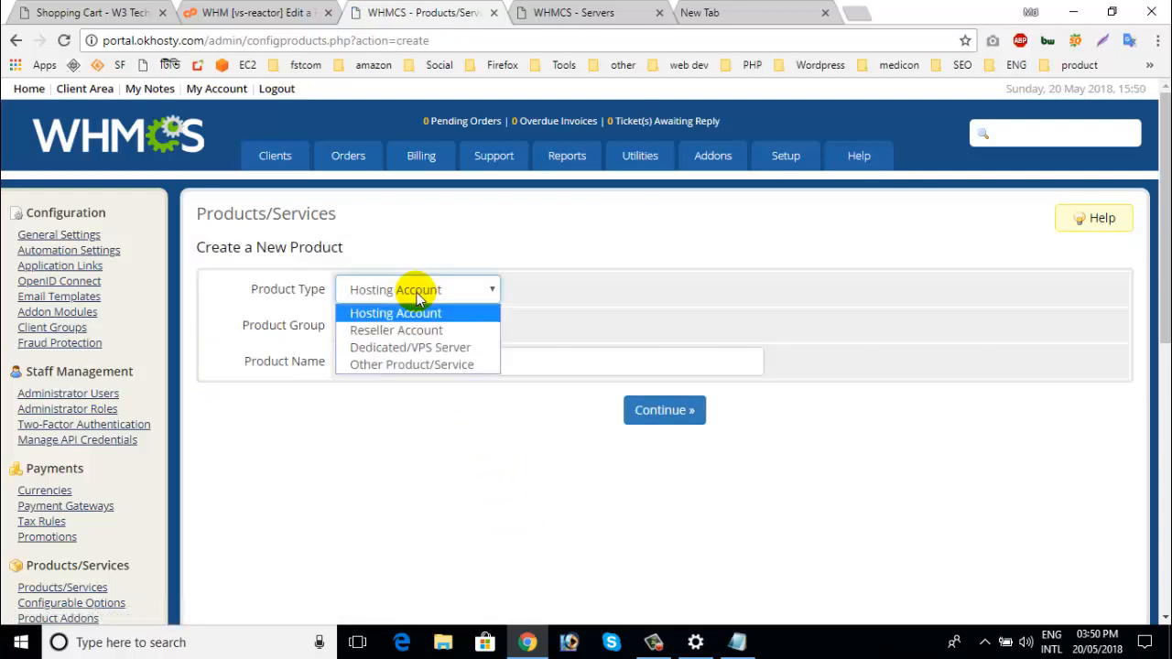
left_click(416, 295)
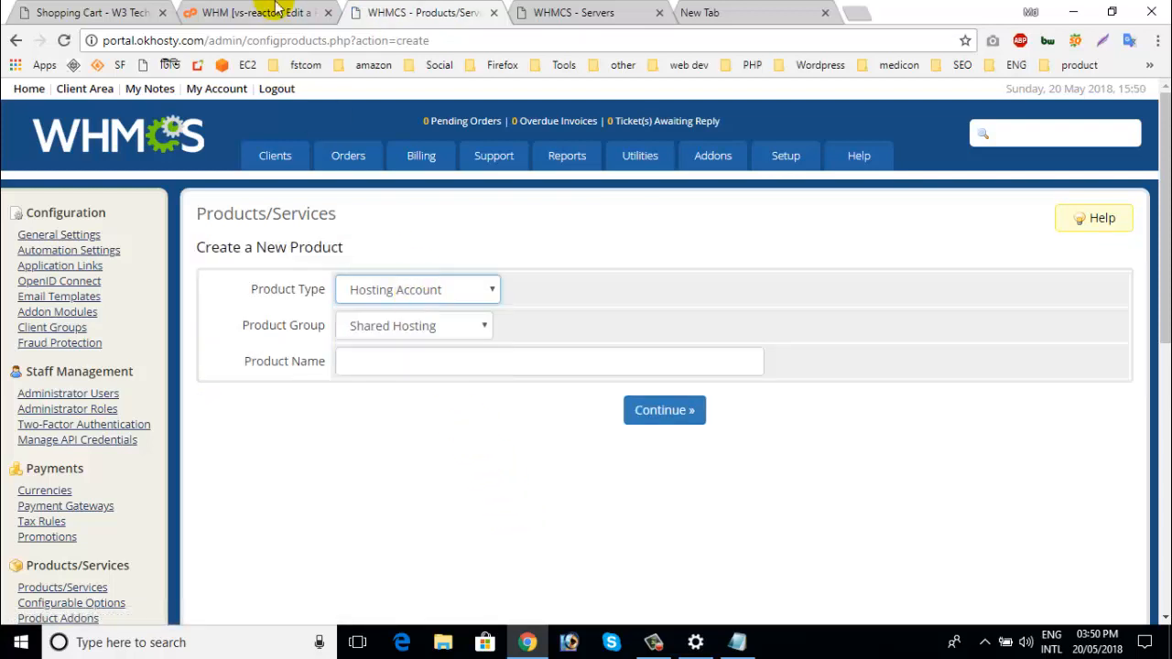
left_click(428, 297)
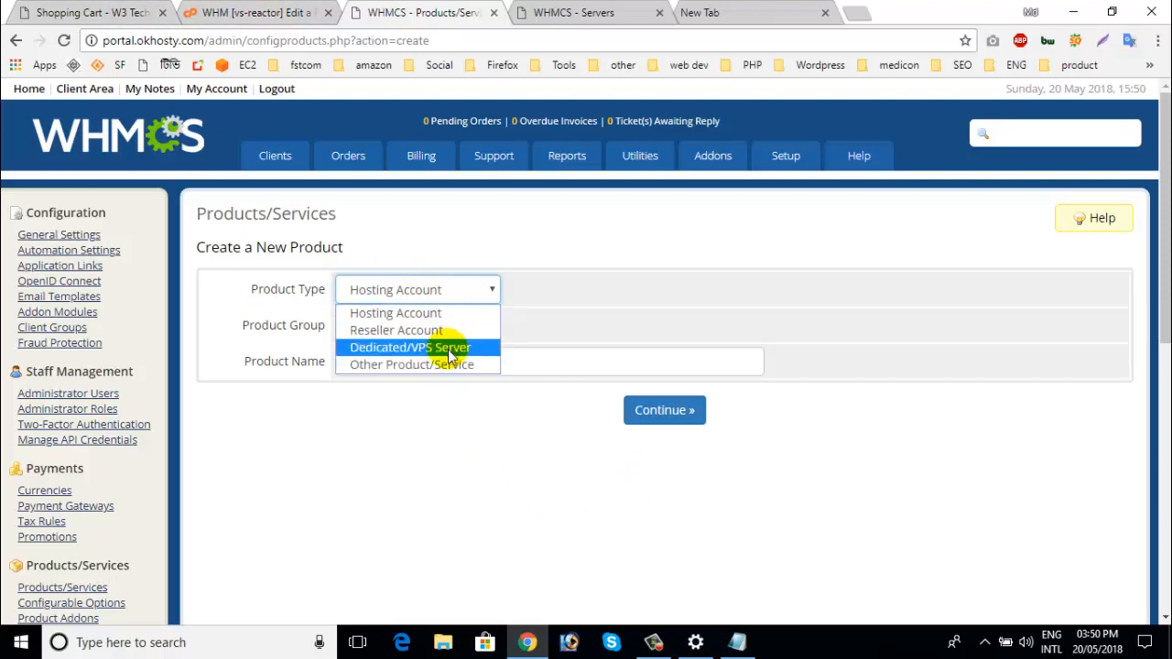
left_click(464, 538)
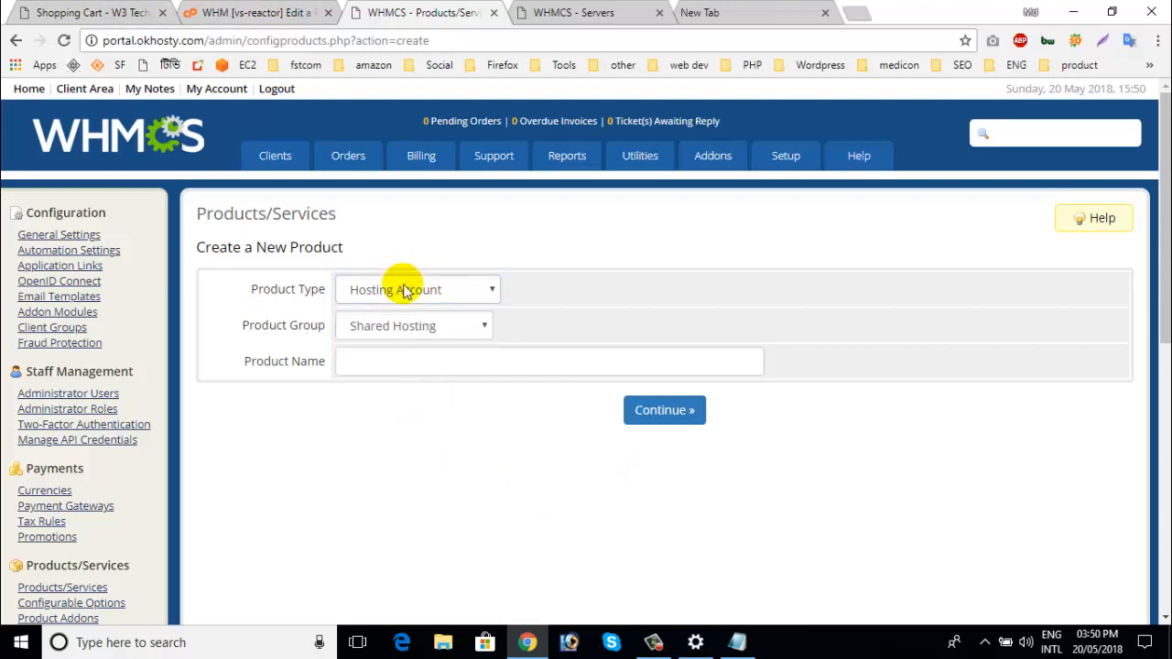
left_click(406, 319)
left_click(401, 320)
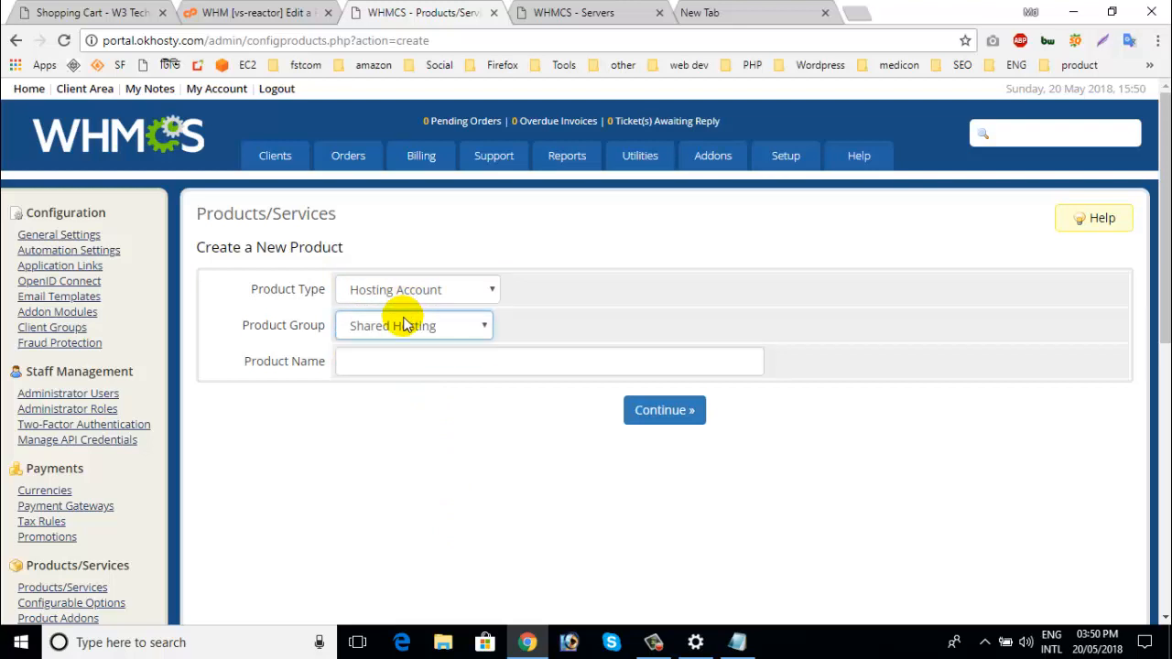
left_click(425, 371)
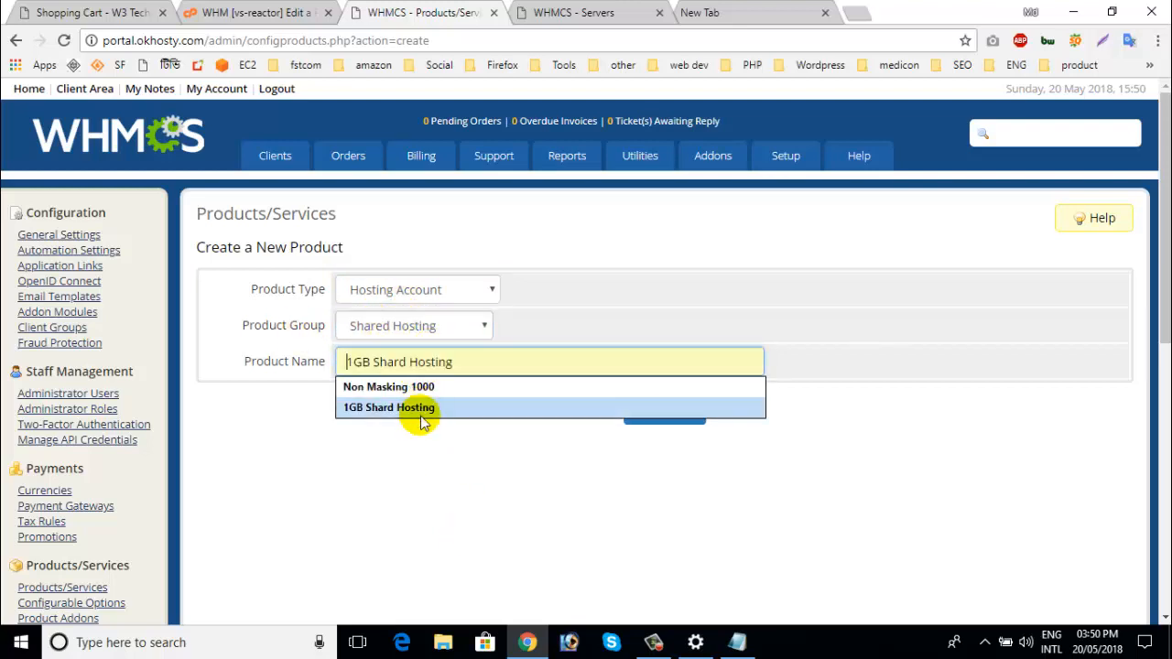
left_click(413, 410)
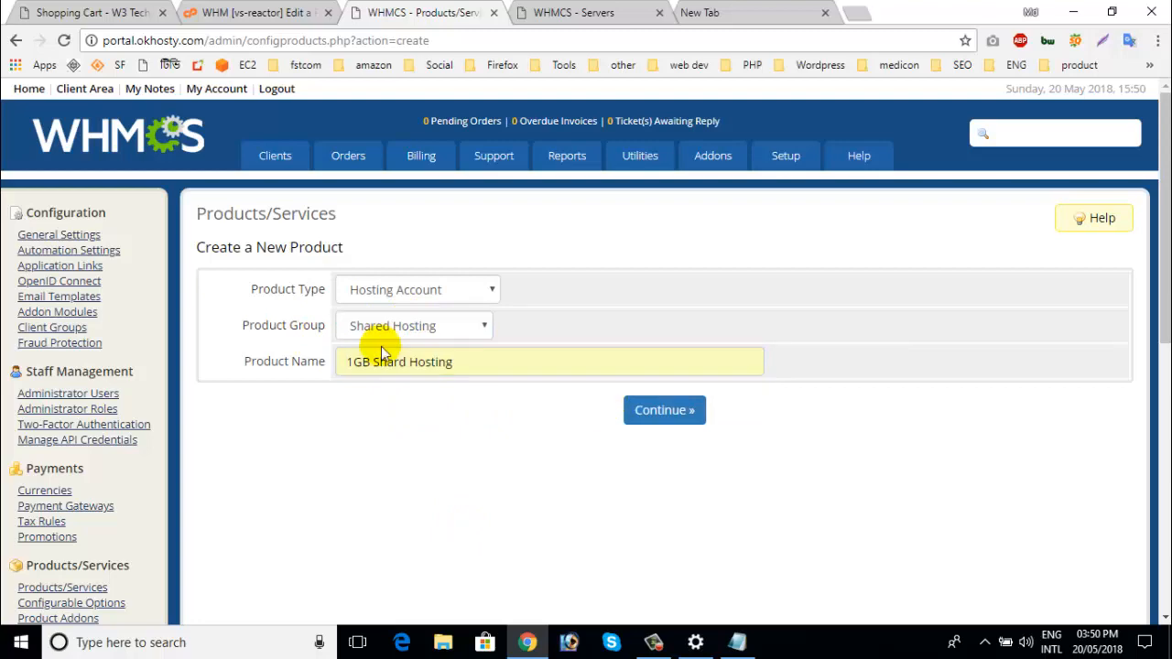
left_click(668, 411)
- Check the 1GB Shared Hosting package in WHM, and return to the new product's empty description in WHMCS
left_click(257, 12)
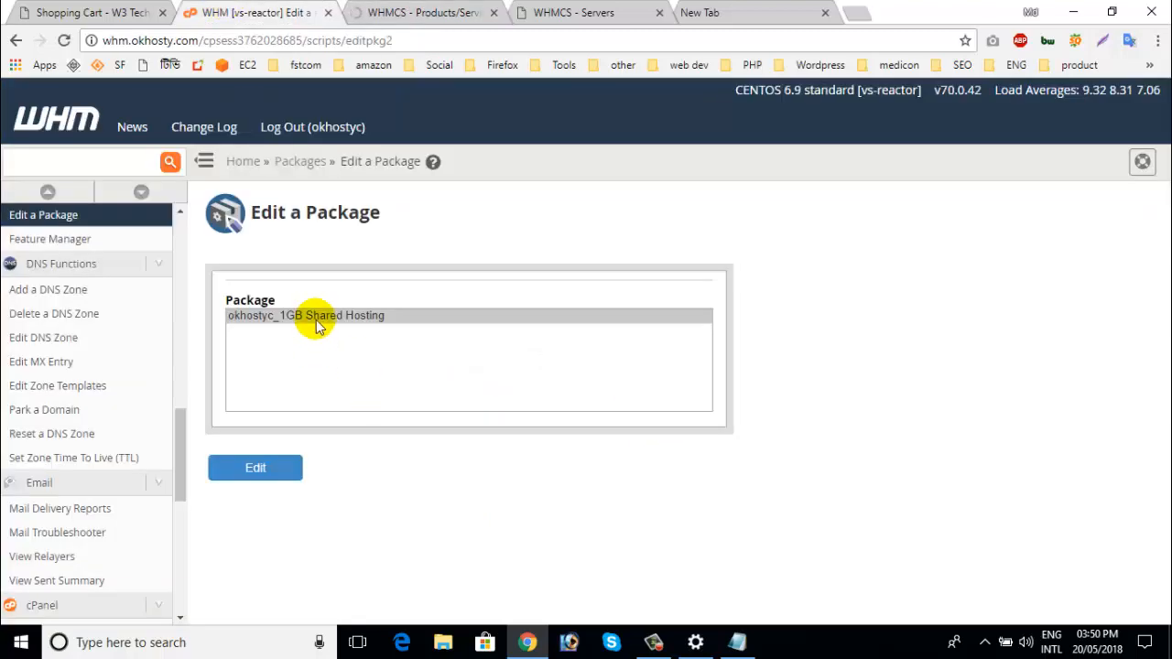
left_click(423, 12)
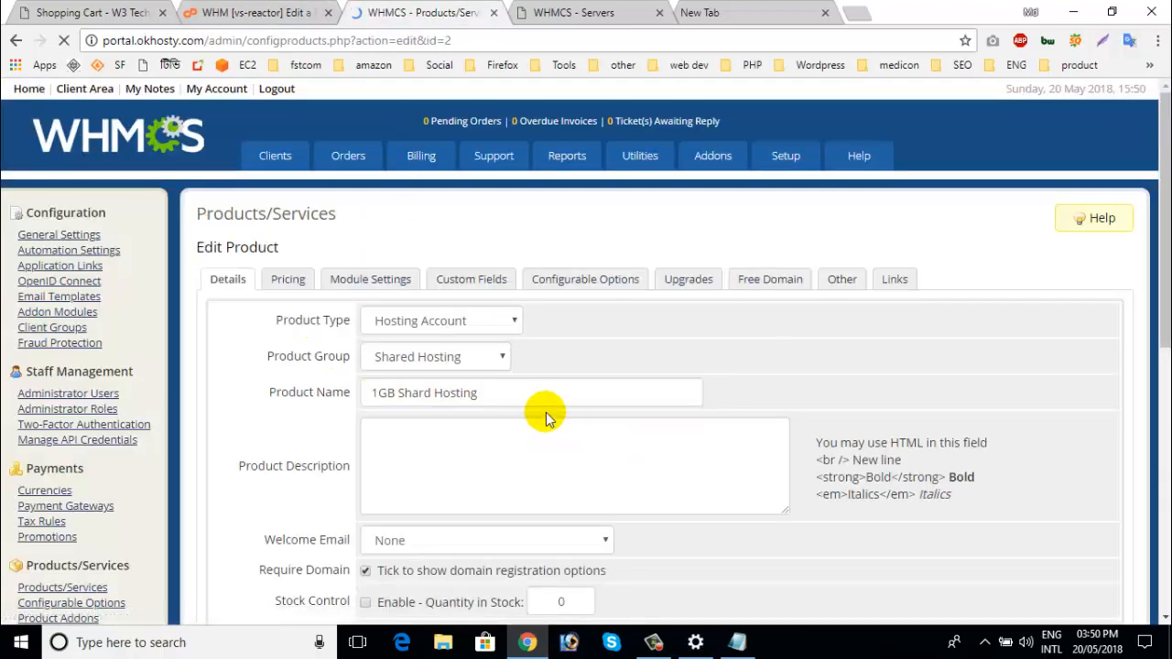
scroll(541, 413, "down", 1)
left_click(469, 380)
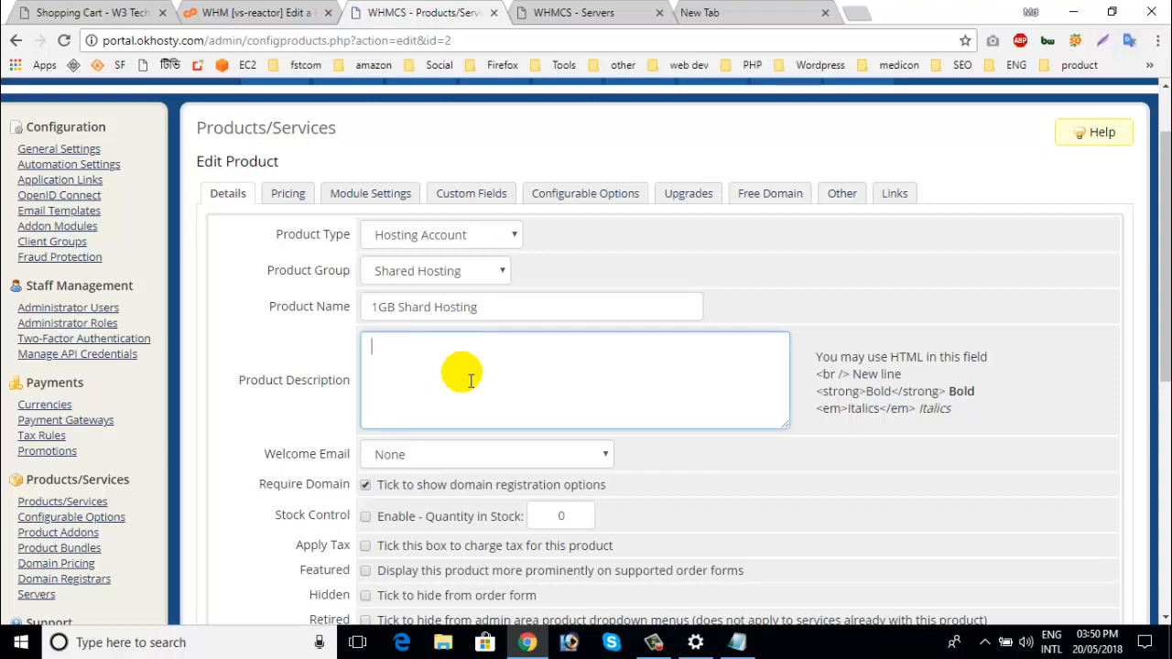
- Examine the feature list of the 1 GB SSD Shared Hosting plan on the W3Techniques shopping cart page
left_click(121, 14)
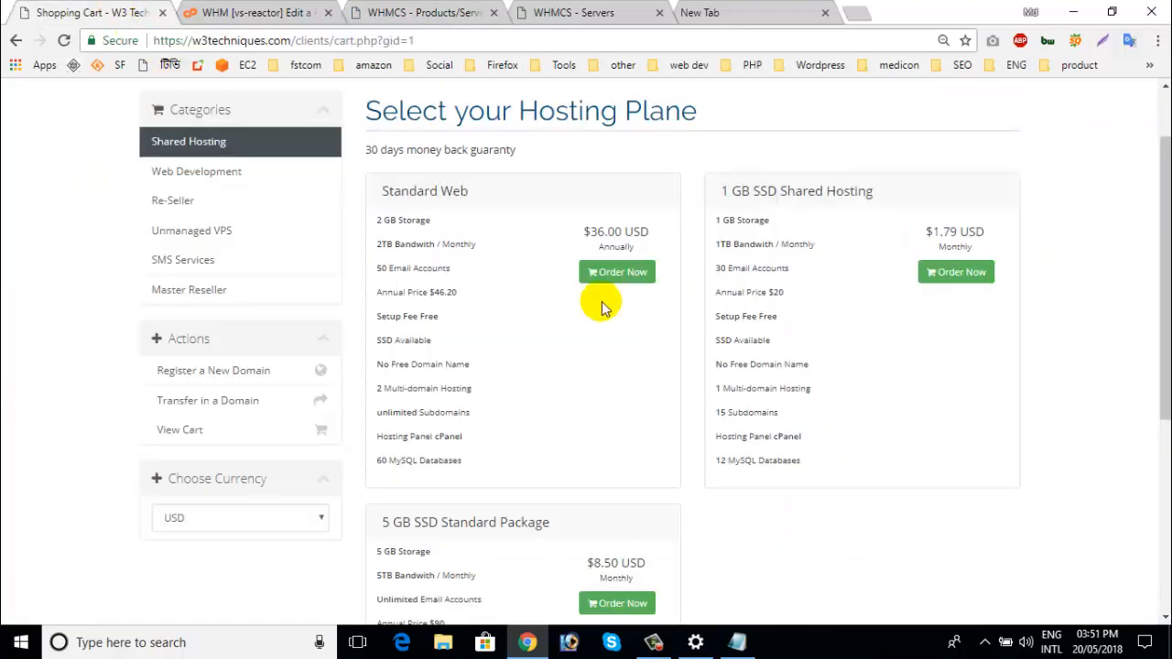
left_click_drag(725, 229, 785, 457)
left_click(837, 505)
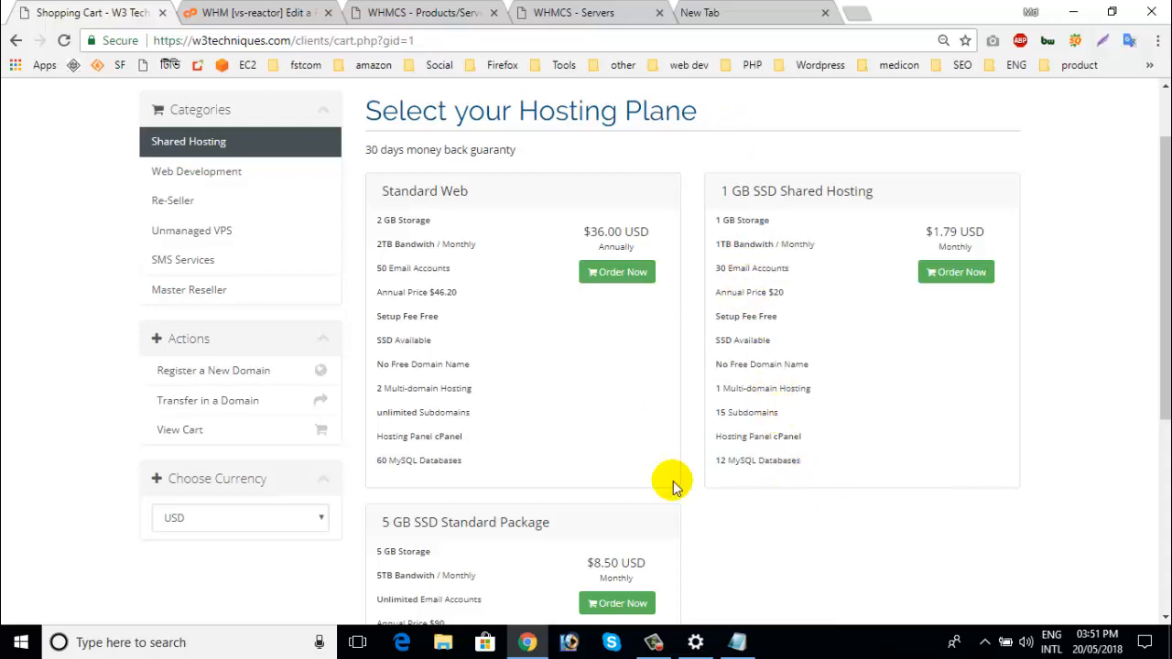
- Copy the whole feature list from whncs.txt in Notepad into the description of the 1GB Shard Hosting product in WHMCS
left_click(737, 642)
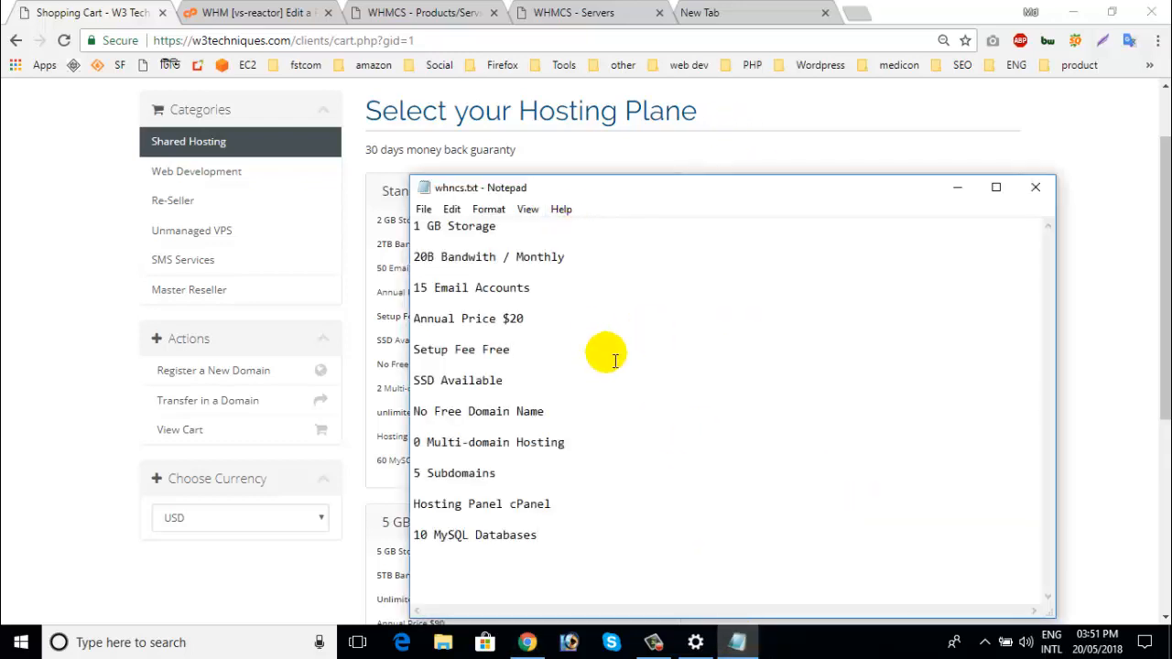
key("ctrl+a")
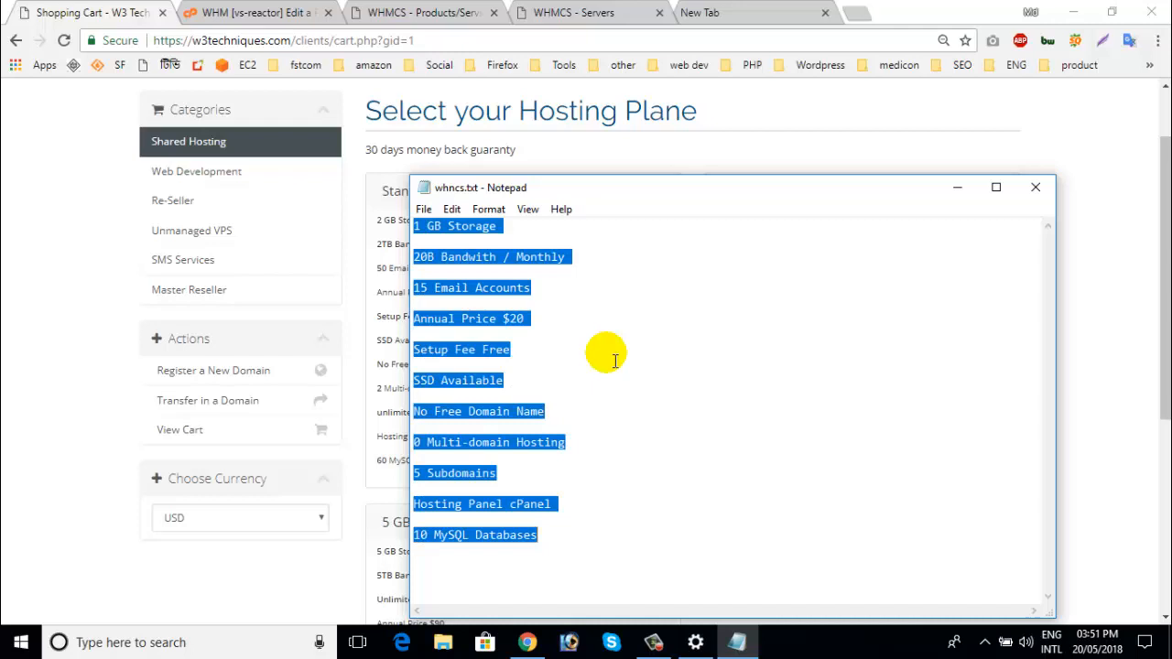
left_click(230, 236)
left_click(421, 13)
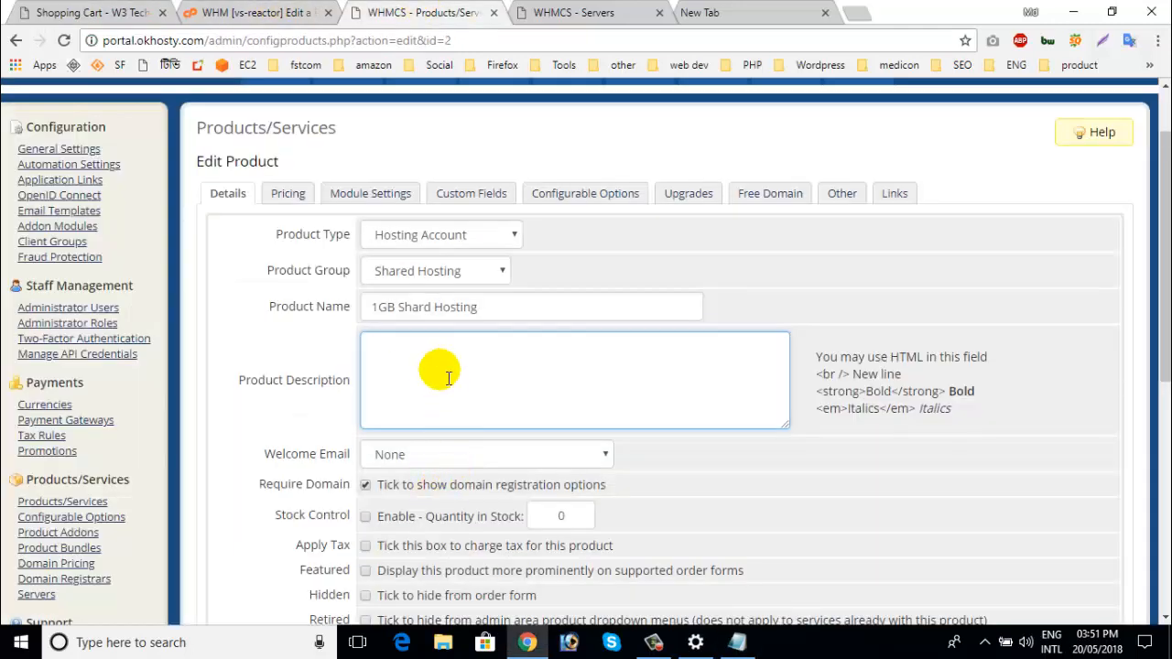
key("ctrl+v")
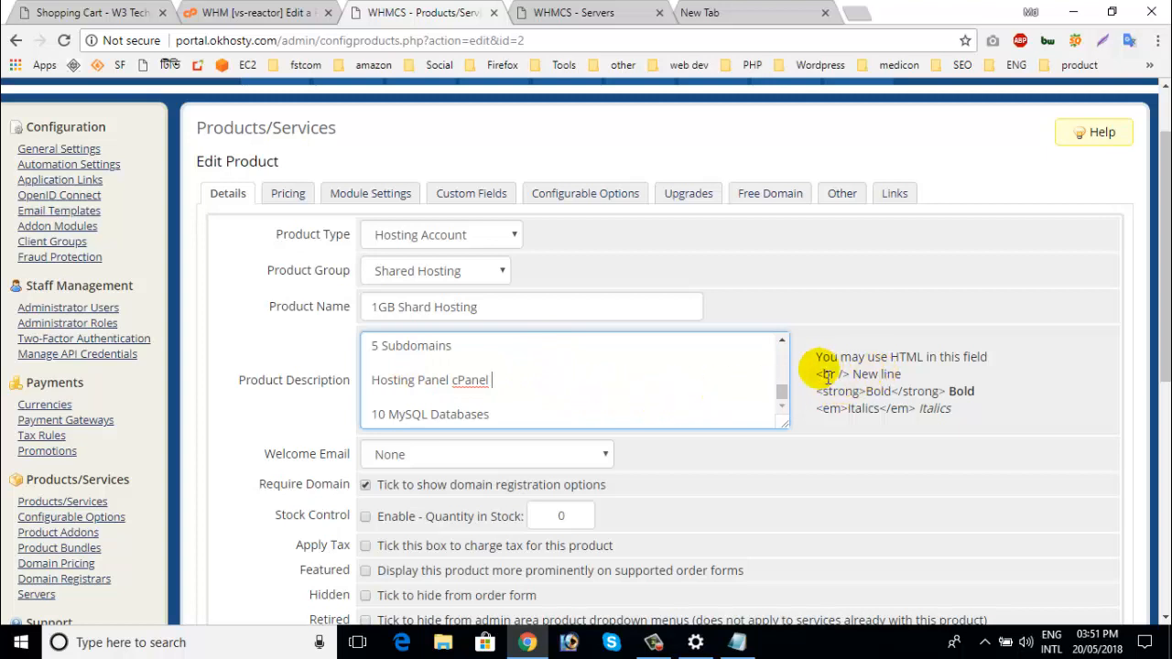
- Review the HTML formatting hints and the feature list pasted into the product description
left_click_drag(823, 373, 969, 418)
left_click(542, 397)
scroll(542, 397, "down", 3)
scroll(542, 397, "up", 5)
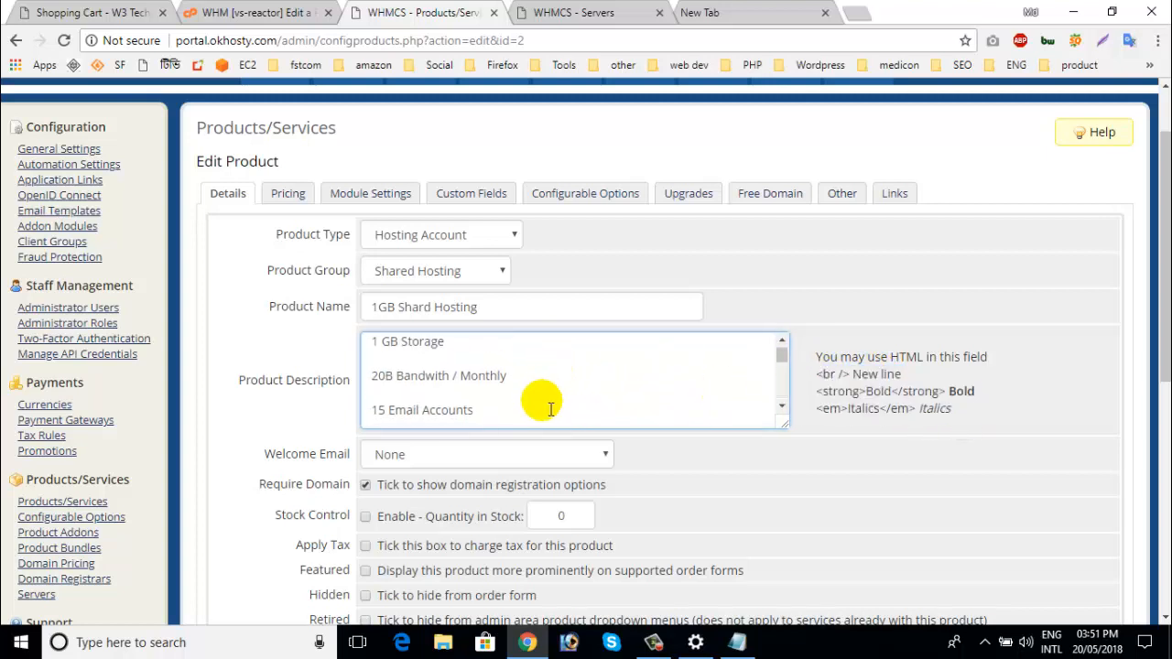
scroll(542, 397, "down", 2)
scroll(544, 403, "up", 4)
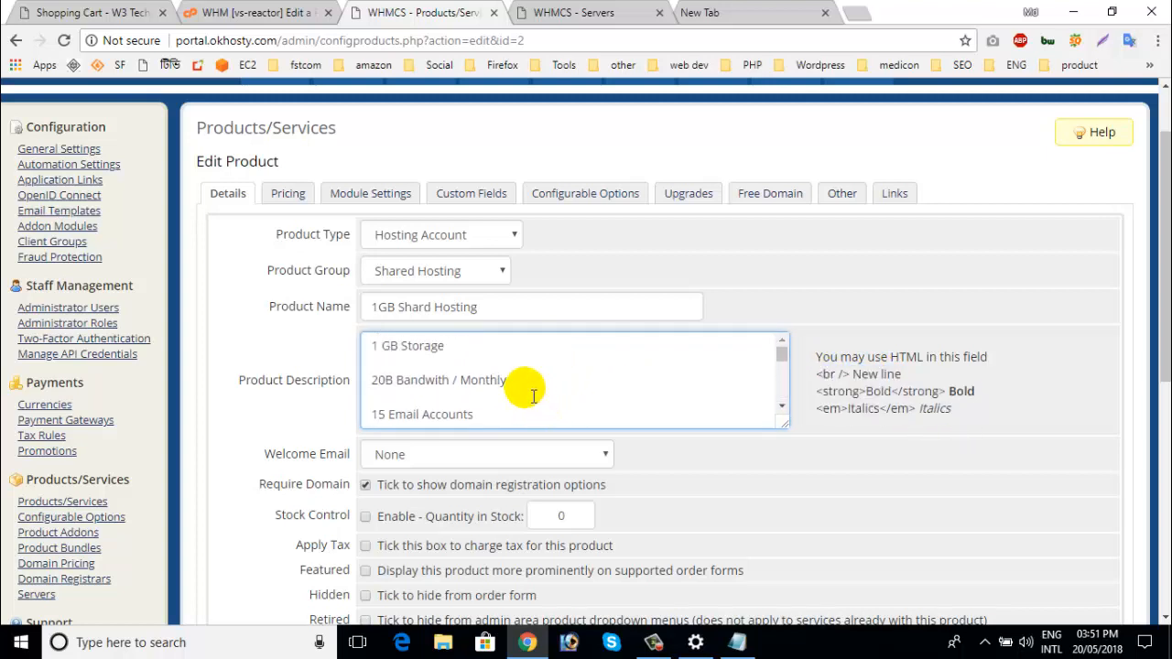
scroll(531, 384, "down", 4)
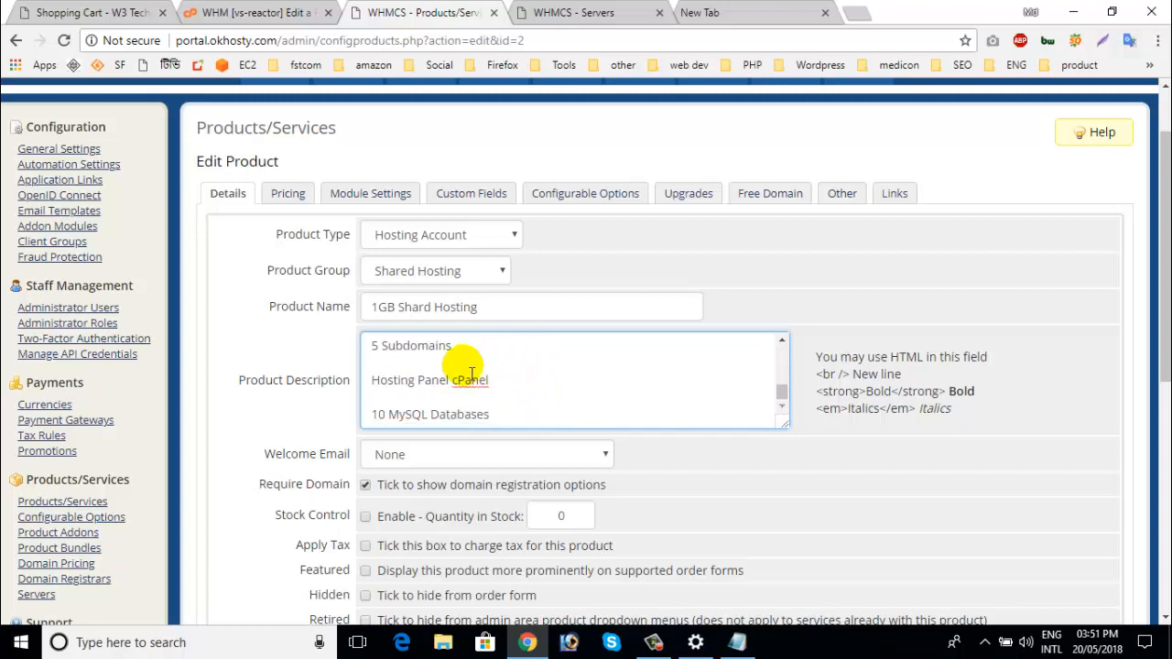
- Set the product's welcome email to Hosting Account Welcome Email
scroll(412, 425, "down", 1)
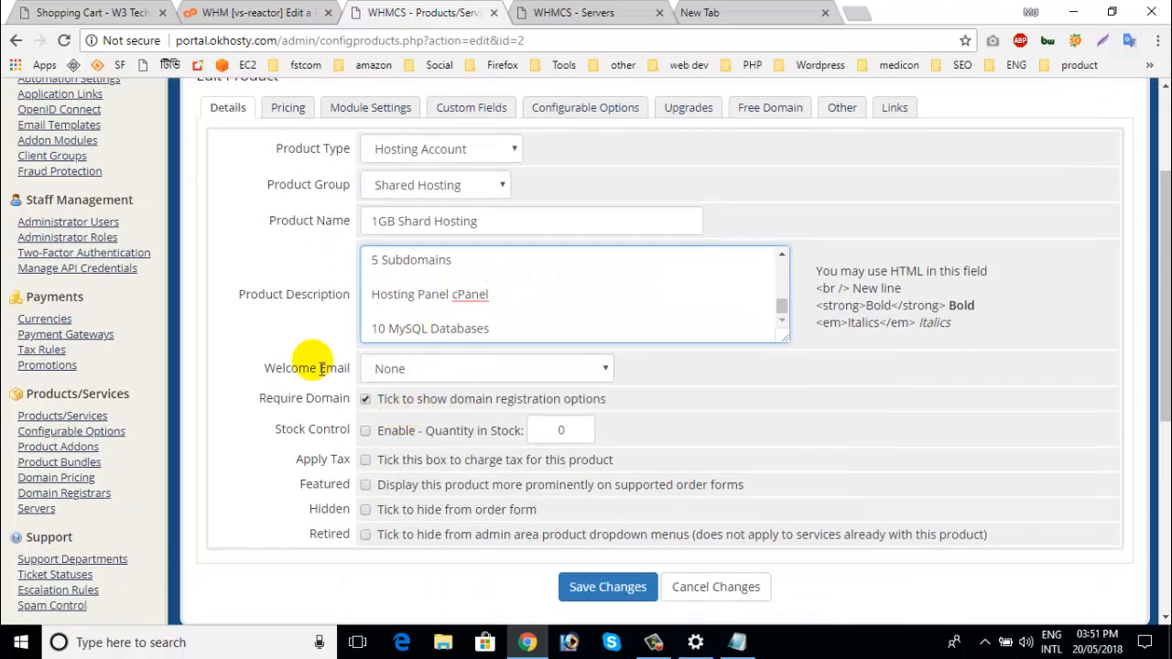
left_click(412, 371)
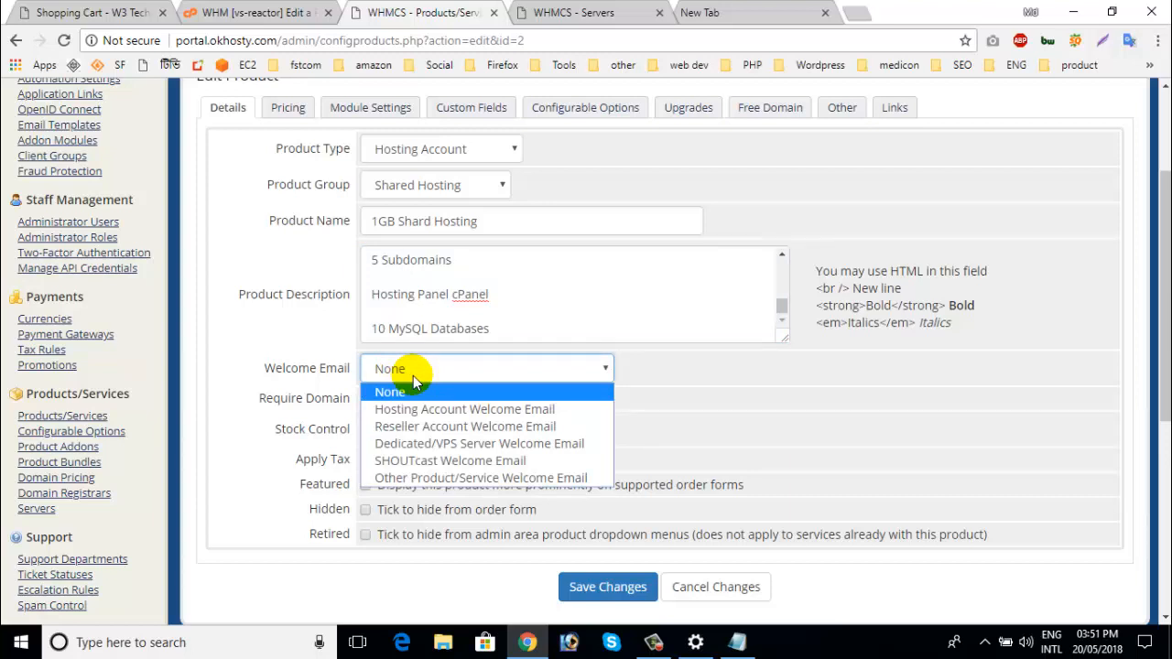
left_click(455, 410)
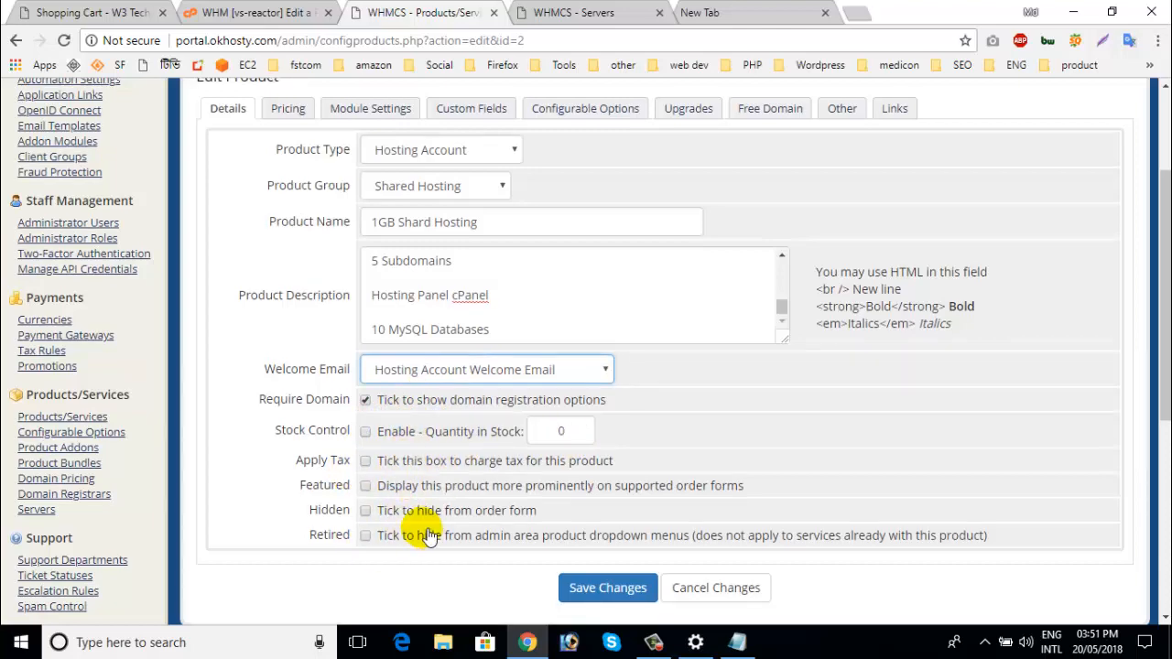
scroll(430, 527, "up", 2)
scroll(463, 536, "down", 2)
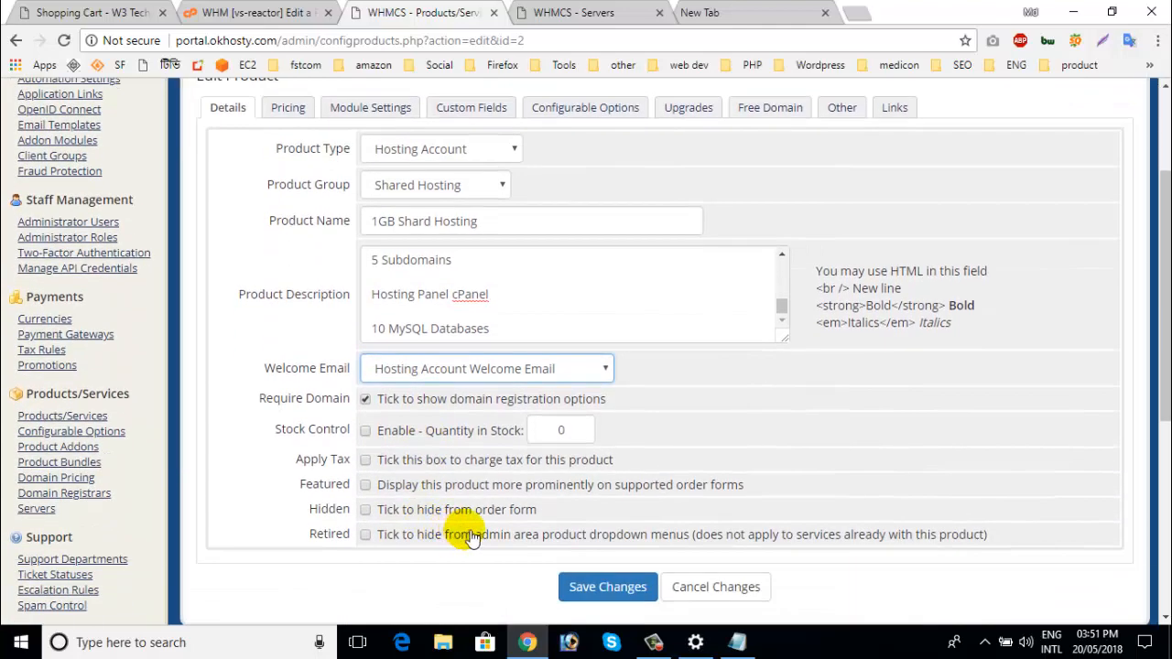
- Make the product's payment type Recurring and enable monthly billing at a price of 2 USD
left_click(287, 108)
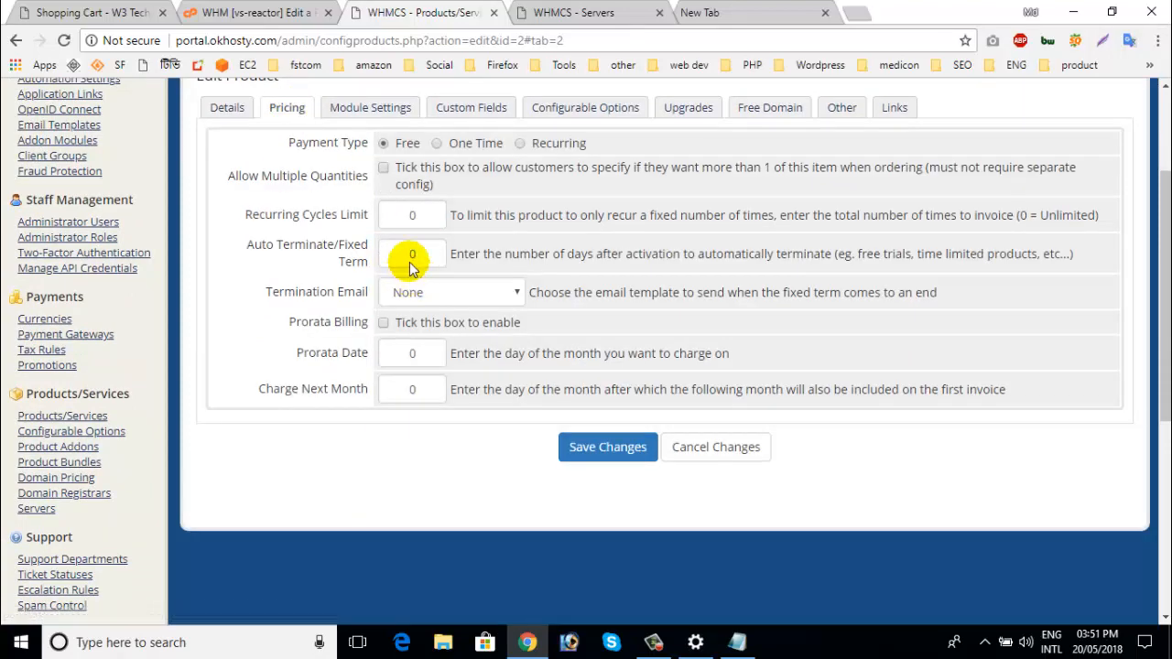
left_click(554, 145)
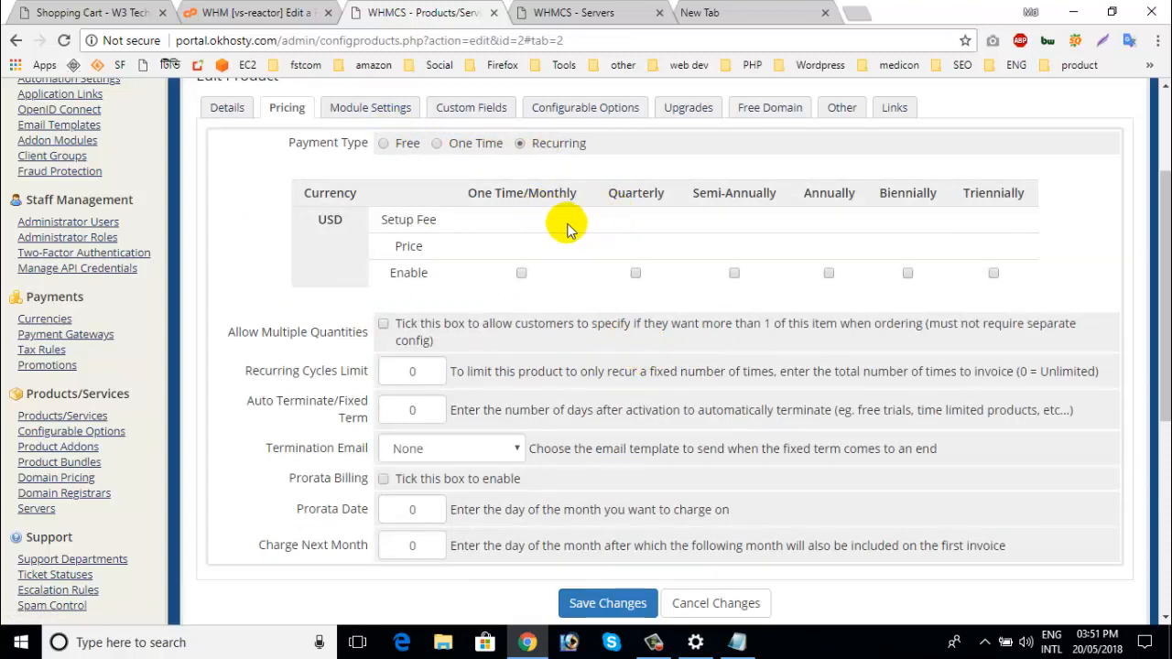
left_click(489, 144)
left_click(555, 158)
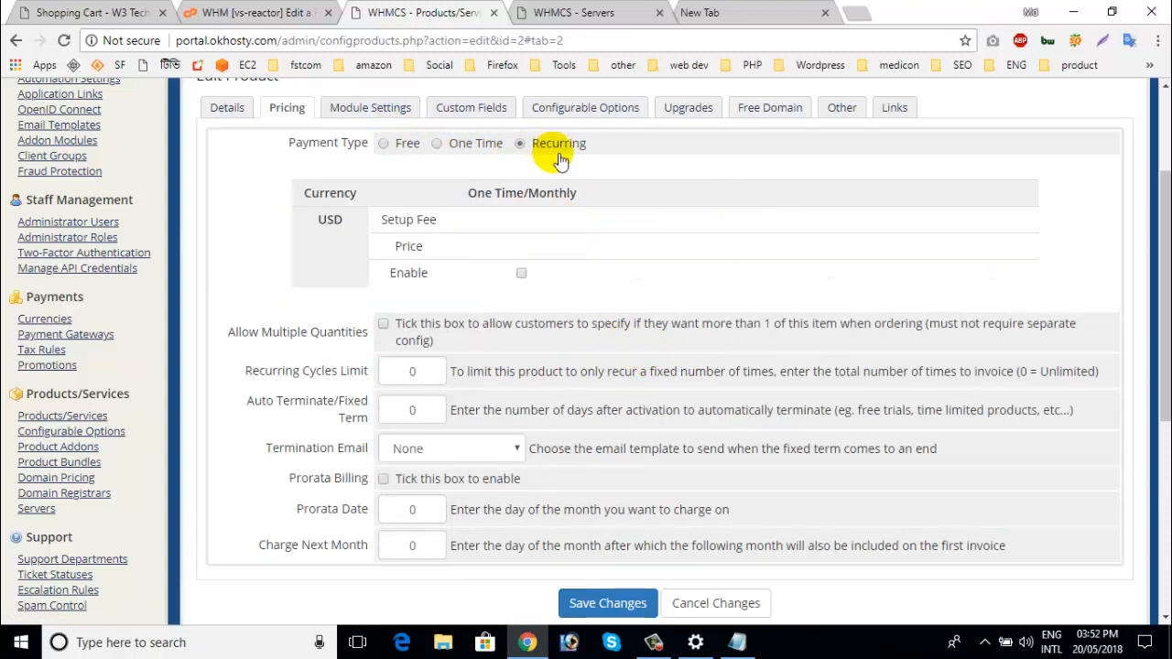
left_click(521, 273)
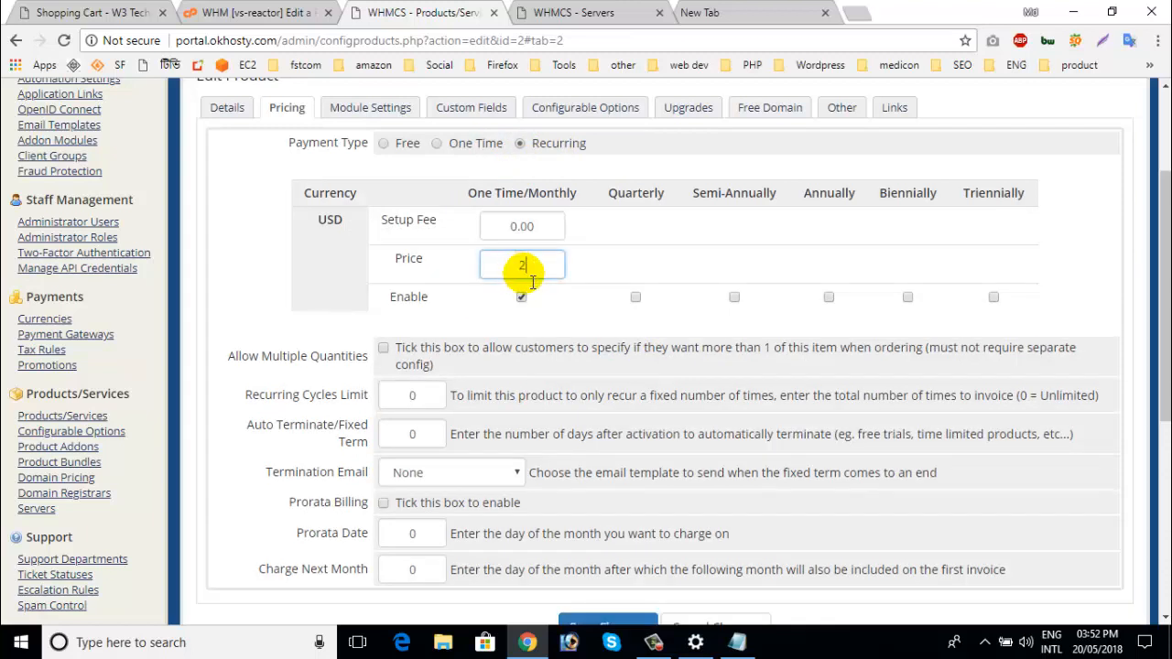
left_click(598, 269)
- Enable annual billing for the product at a price of 20 USD and review the remaining pricing options
left_click(827, 296)
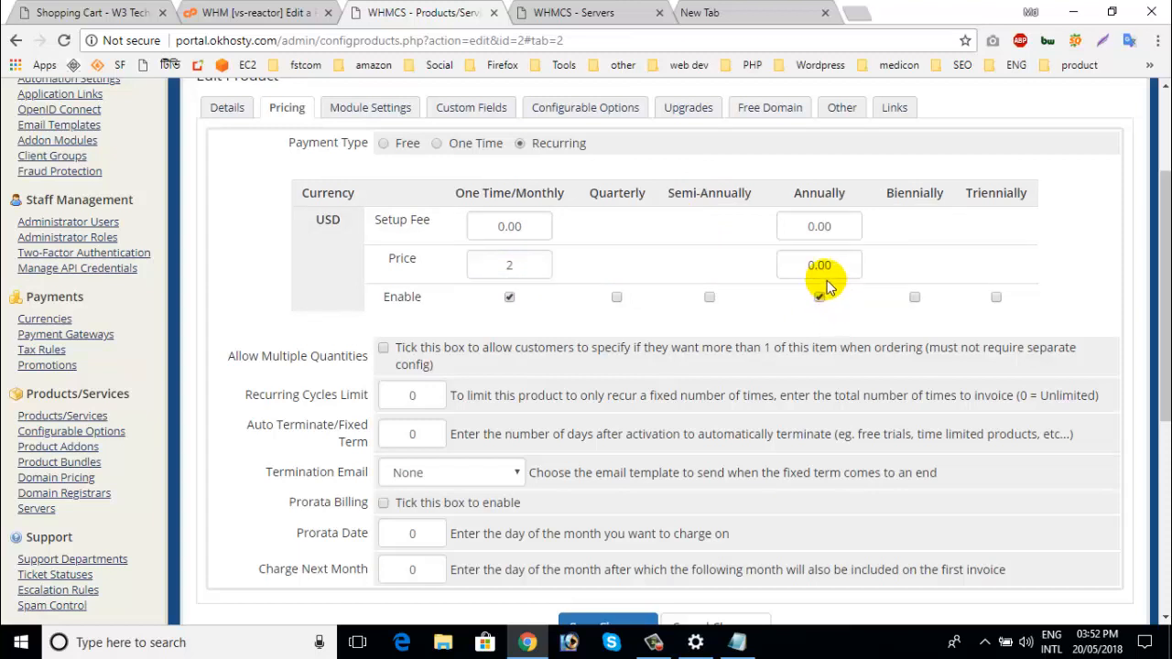
double_click(833, 269)
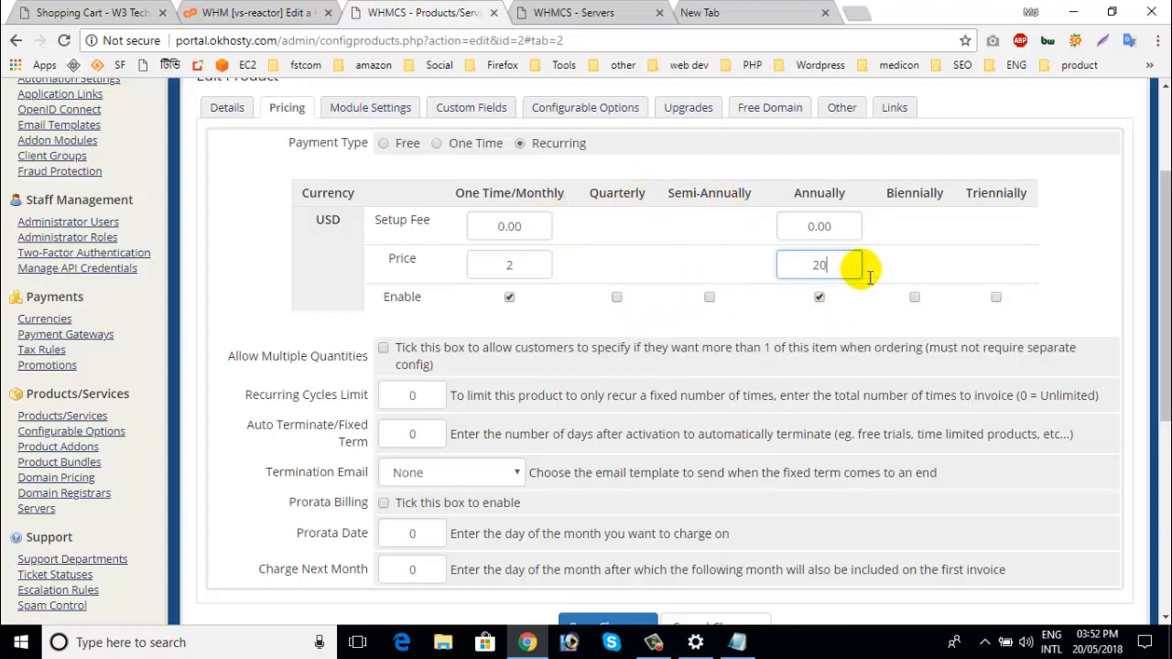
scroll(575, 403, "down", 2)
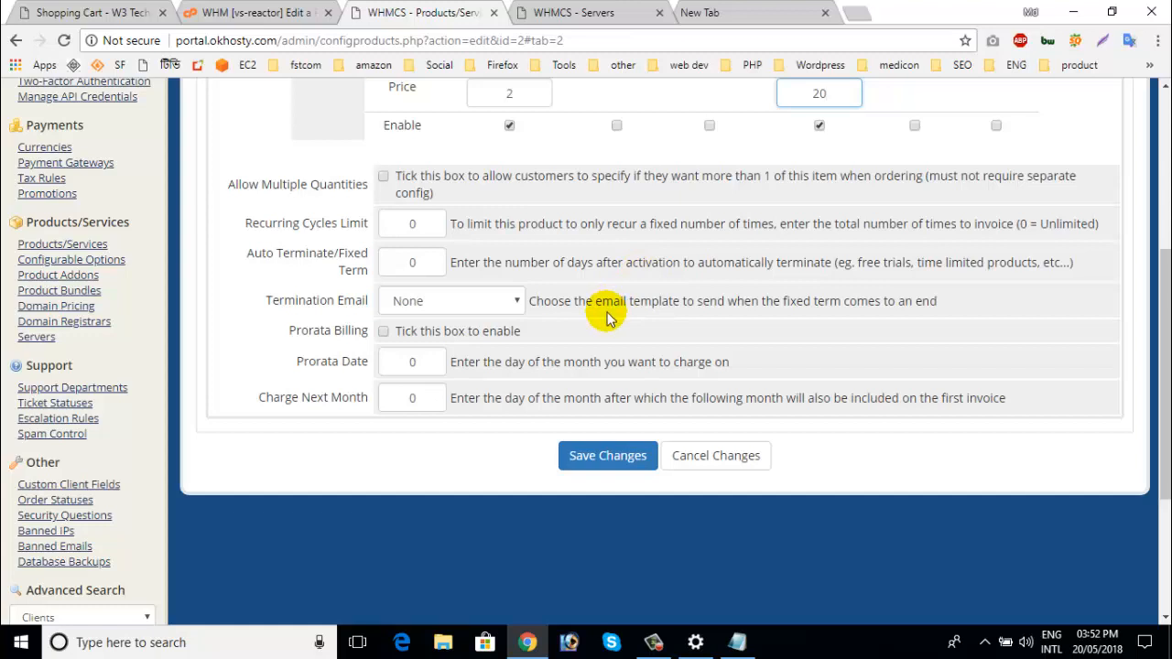
scroll(607, 314, "up", 1)
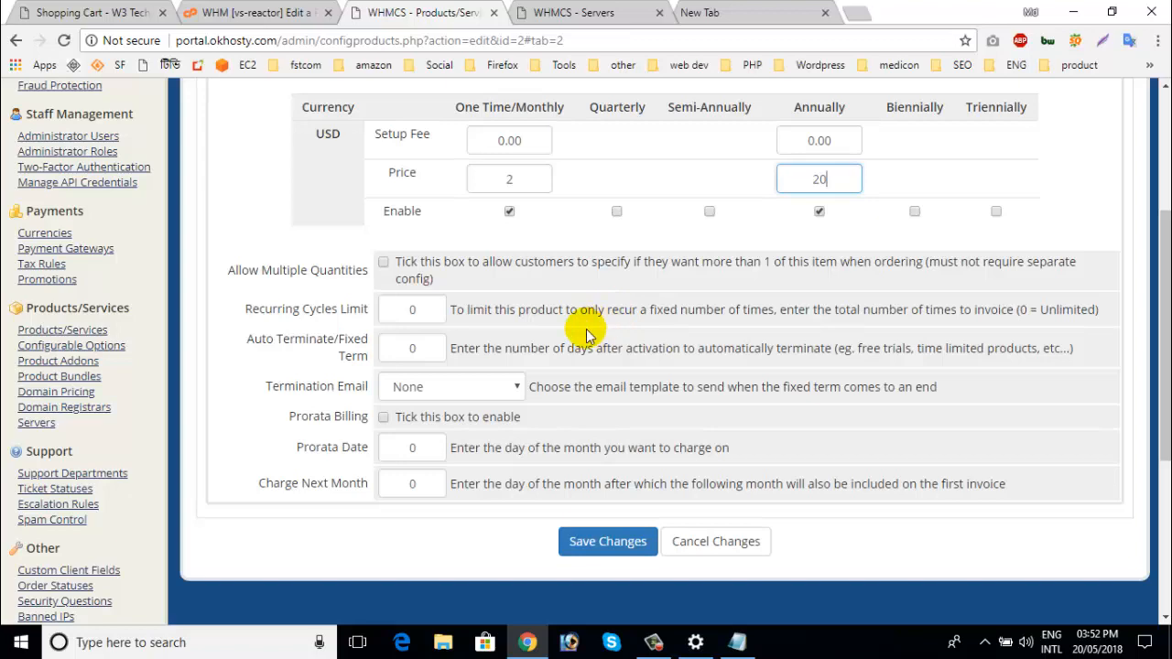
scroll(475, 362, "up", 2)
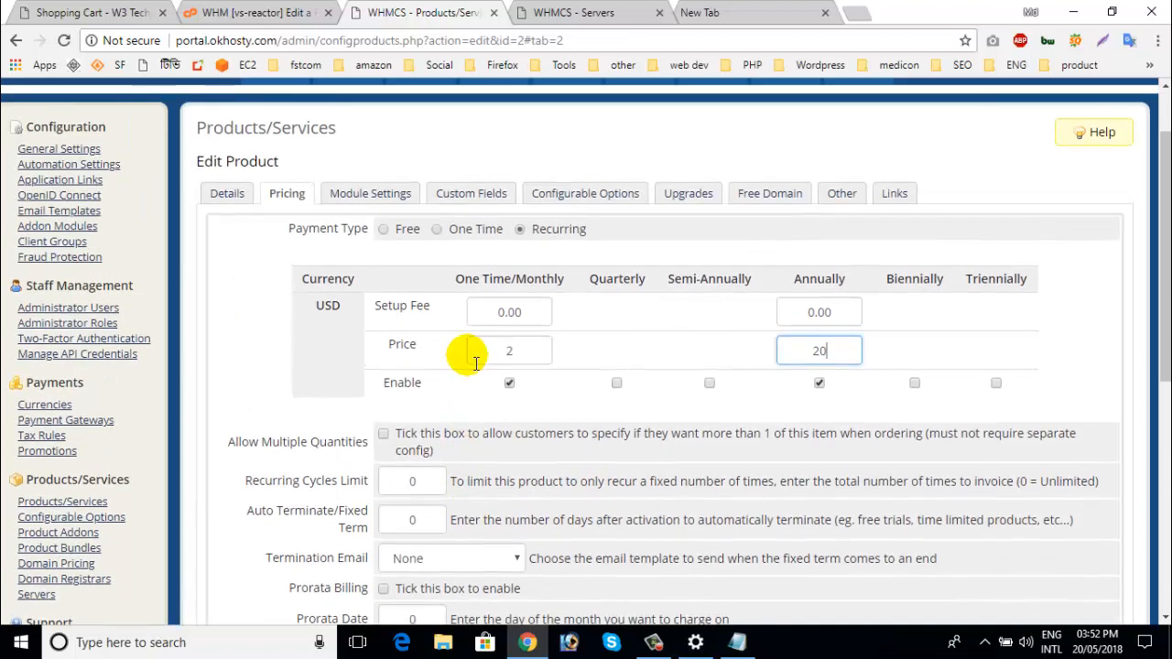
scroll(399, 257, "down", 2)
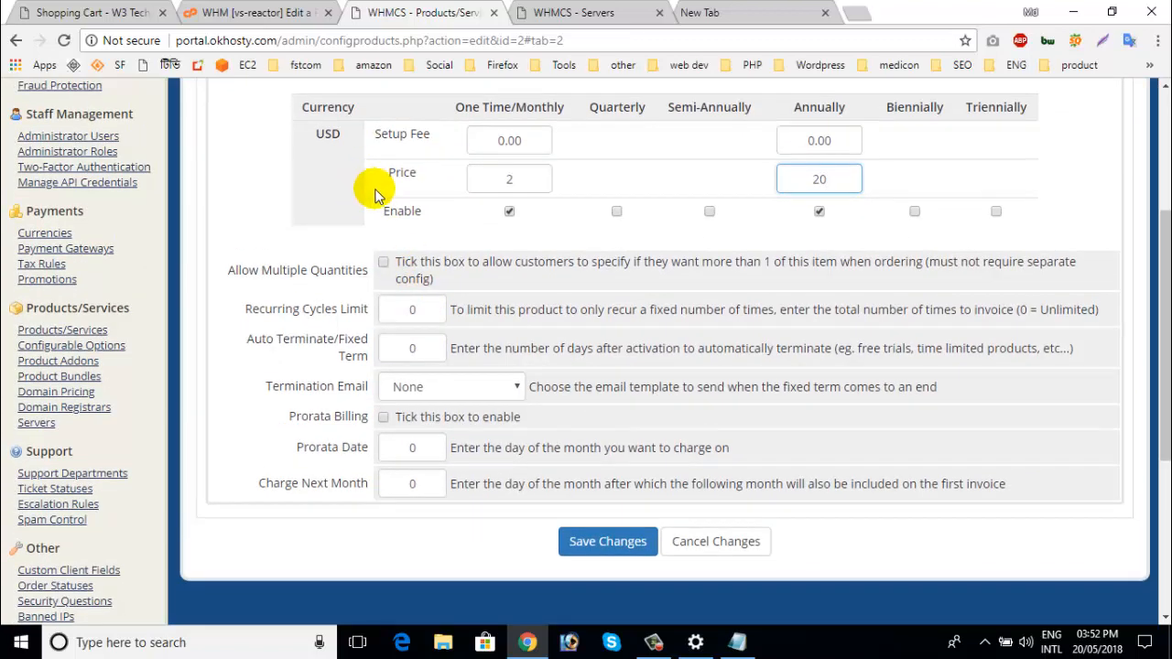
scroll(379, 189, "up", 1)
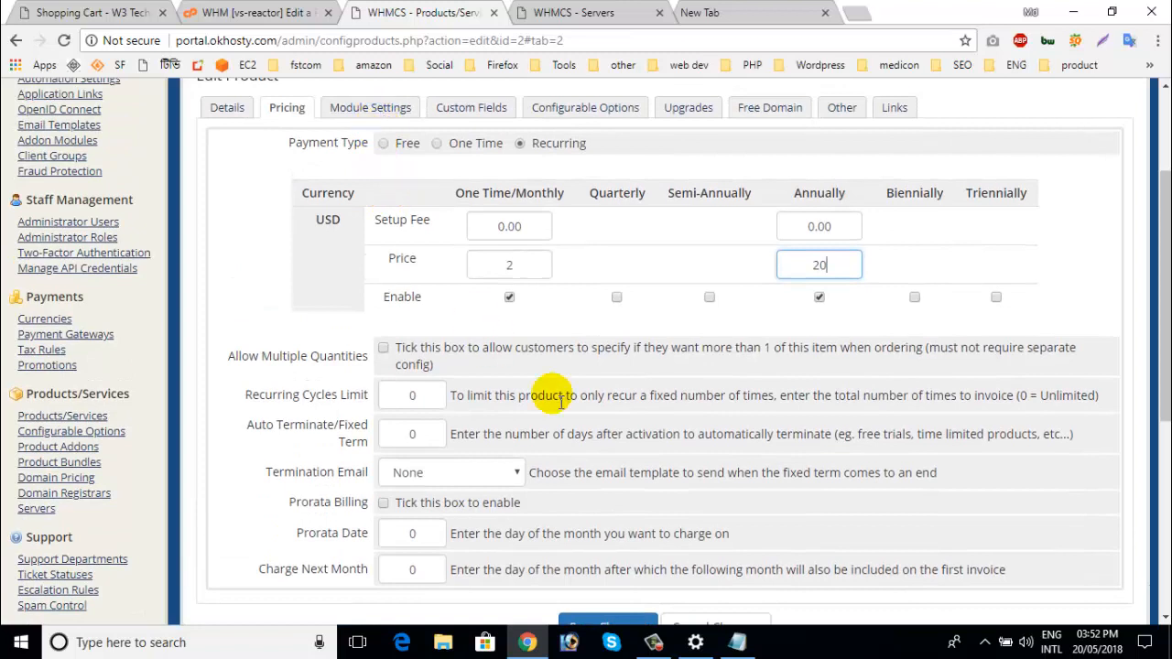
- Open the product's module settings, and switch to WHM to open its list of accounts
left_click(372, 114)
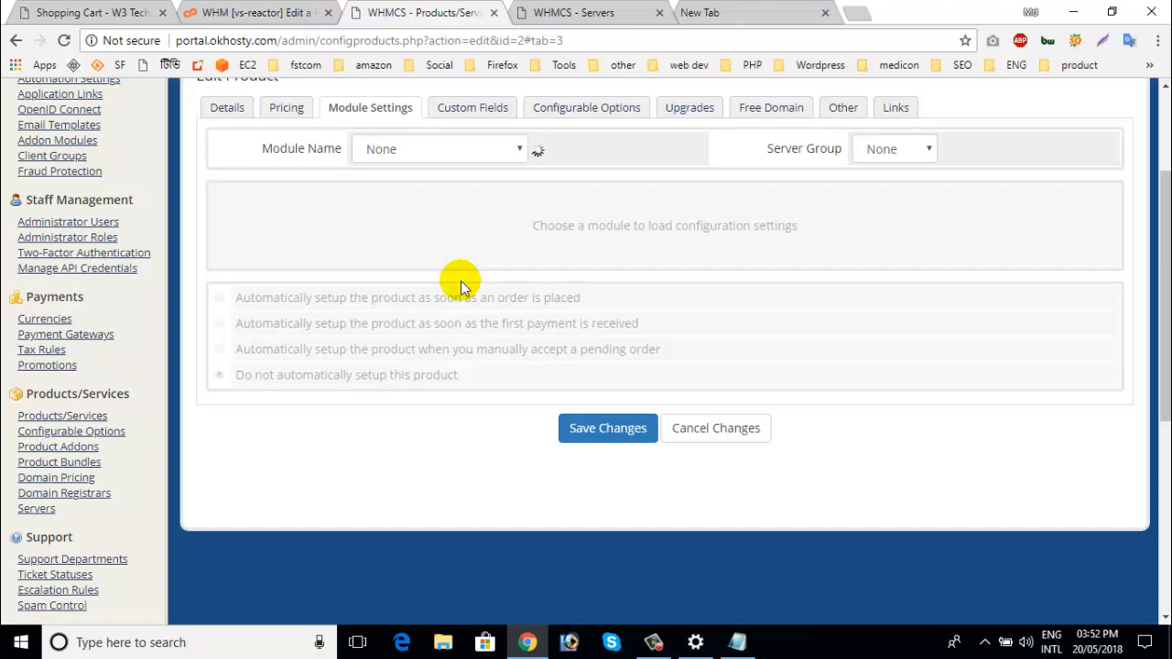
left_click(196, 11)
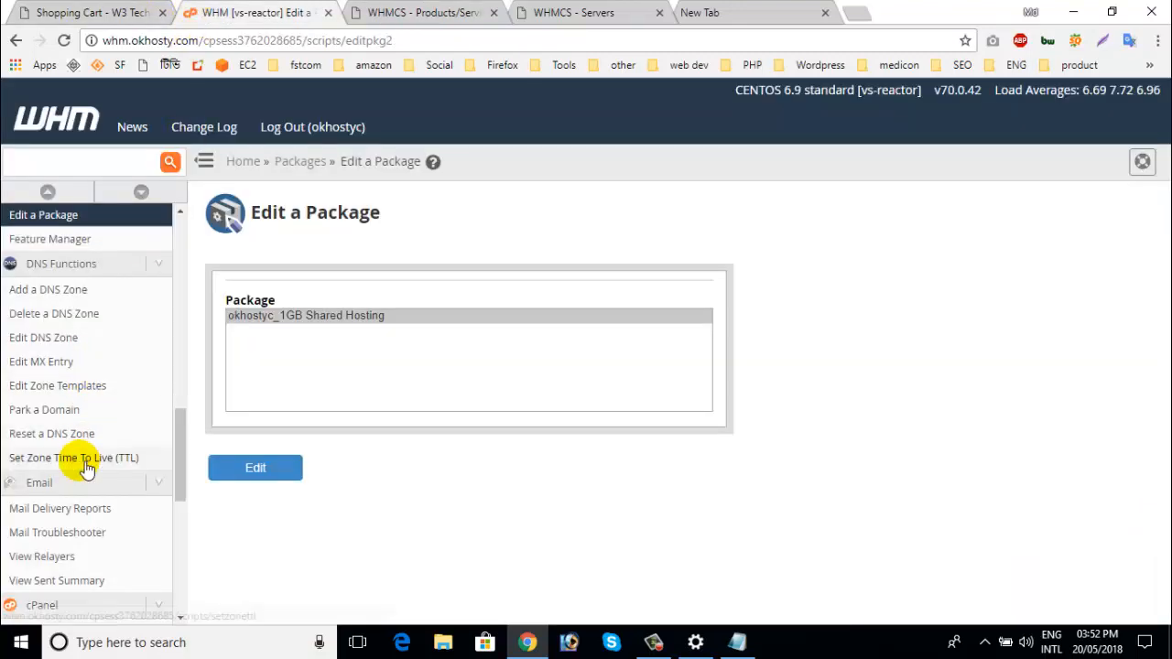
scroll(69, 389, "up", 4)
scroll(57, 485, "down", 4)
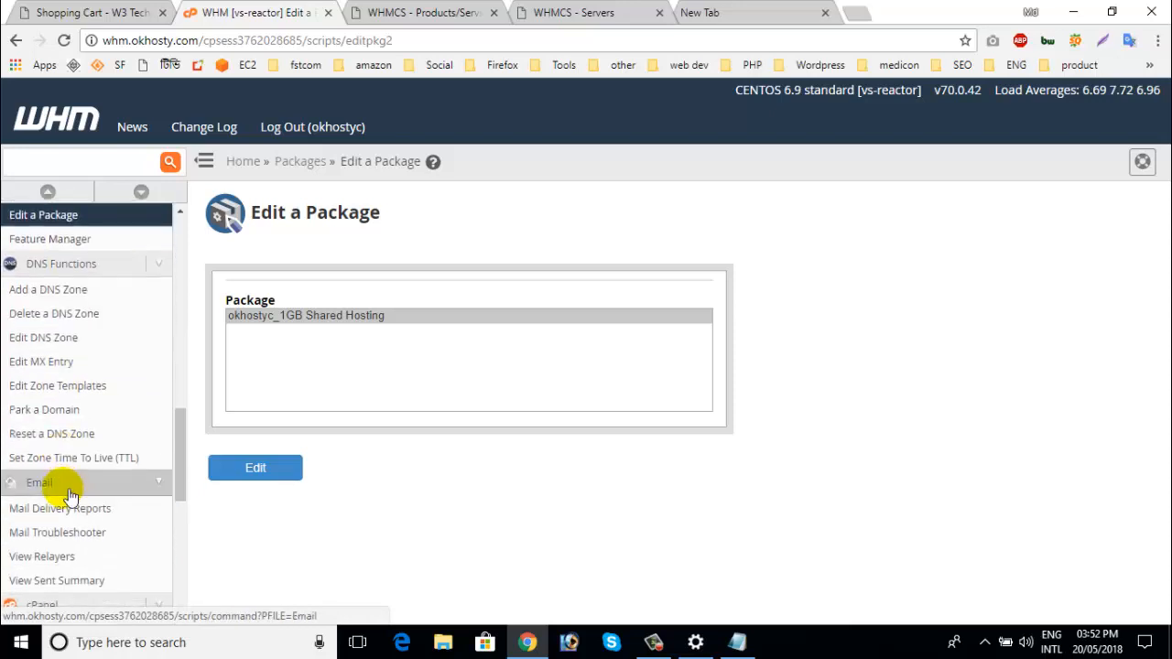
scroll(89, 462, "up", 8)
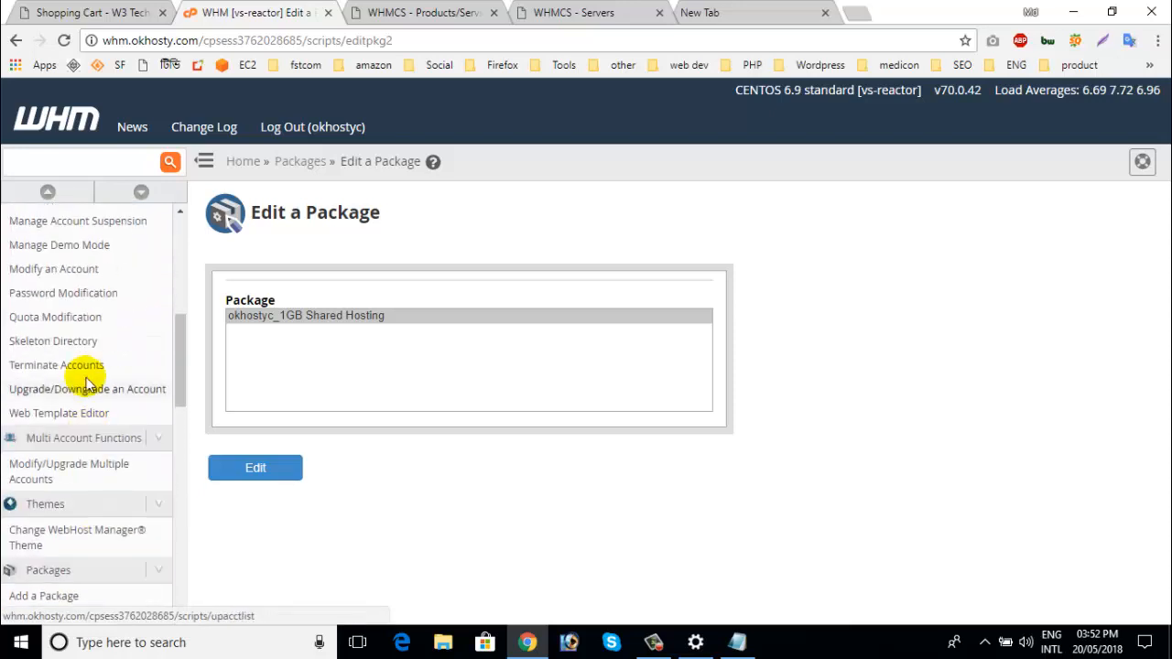
scroll(92, 384, "up", 1)
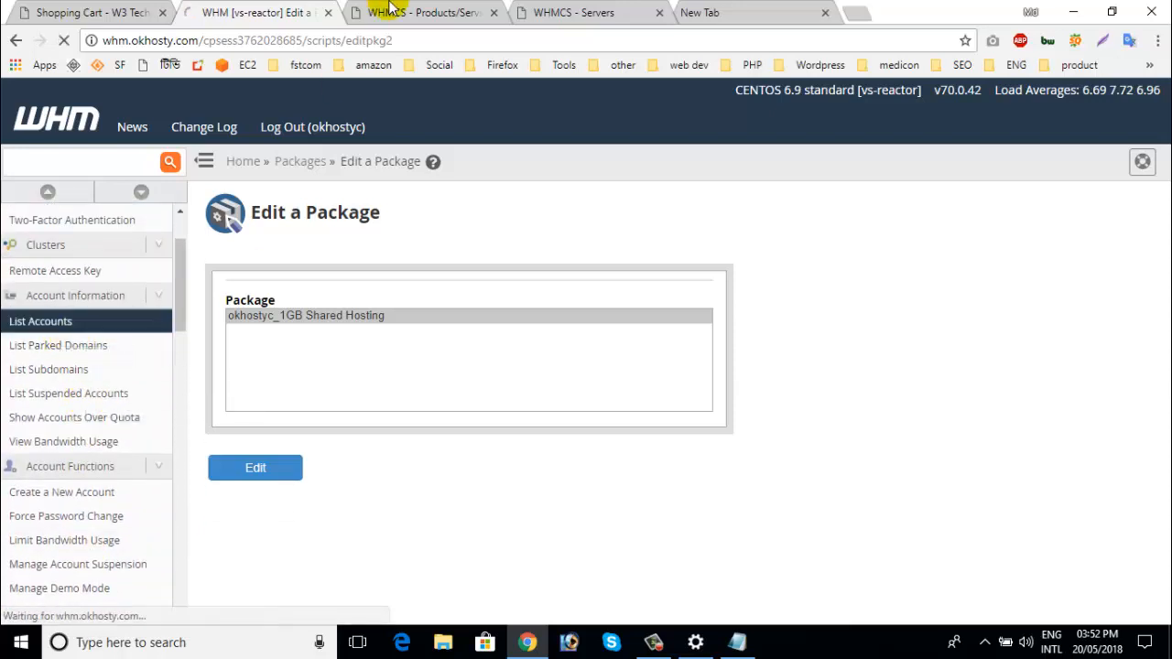
- Return to the product's module settings in WHMCS and choose cPanel as the module
left_click(476, 11)
left_click(480, 149)
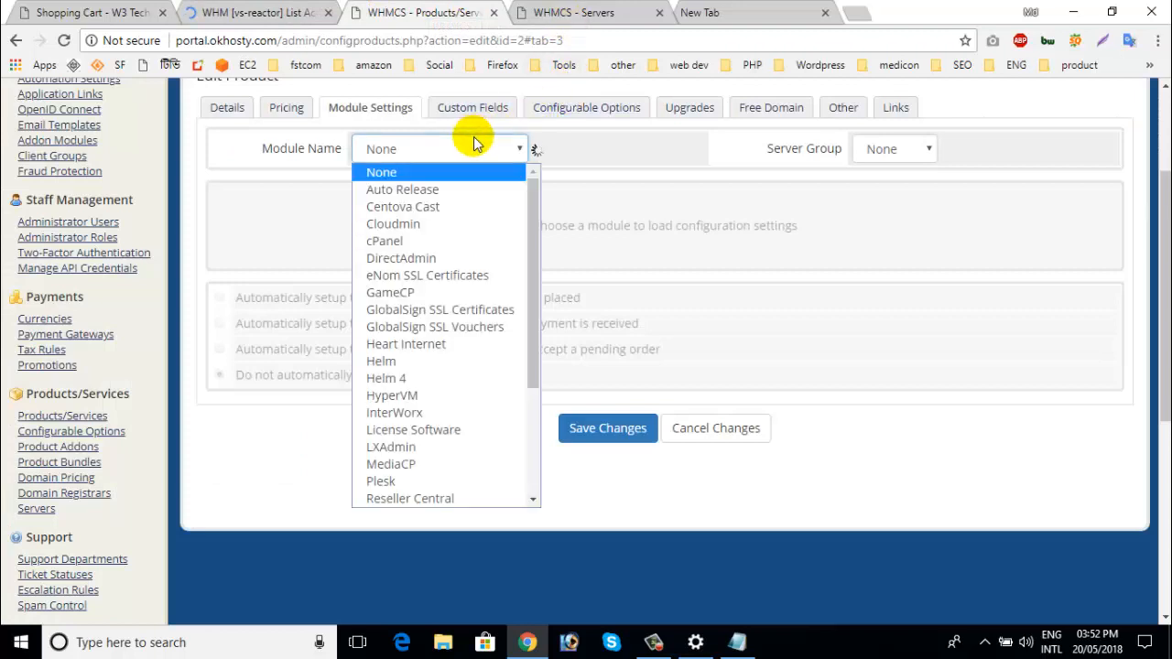
left_click(266, 9)
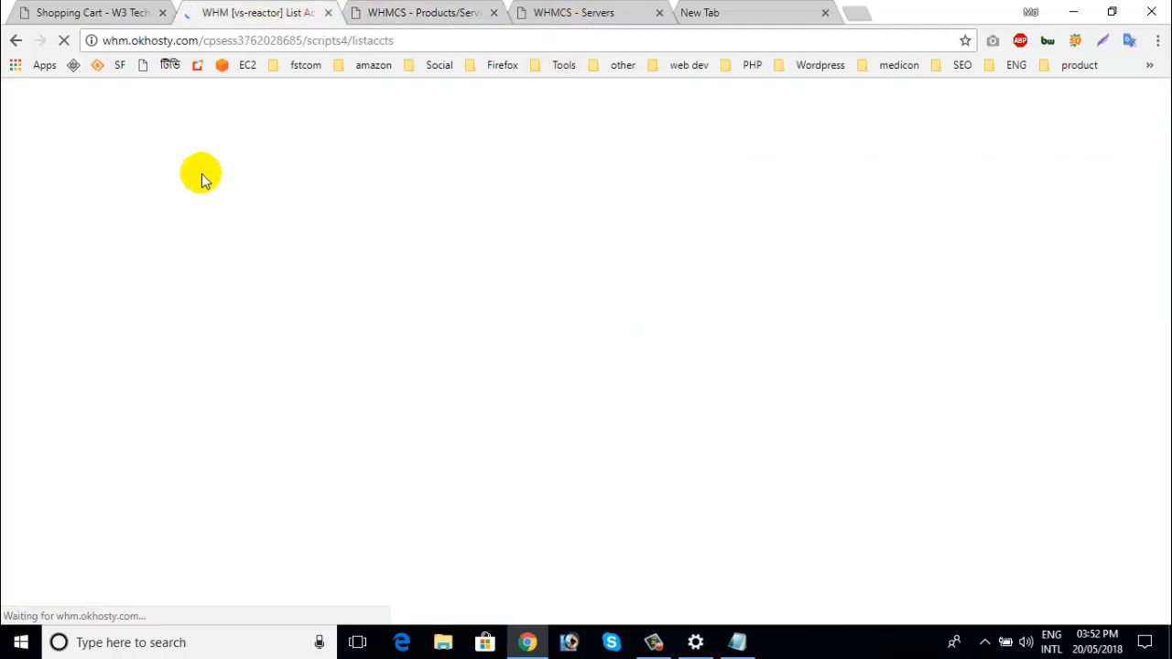
left_click(412, 11)
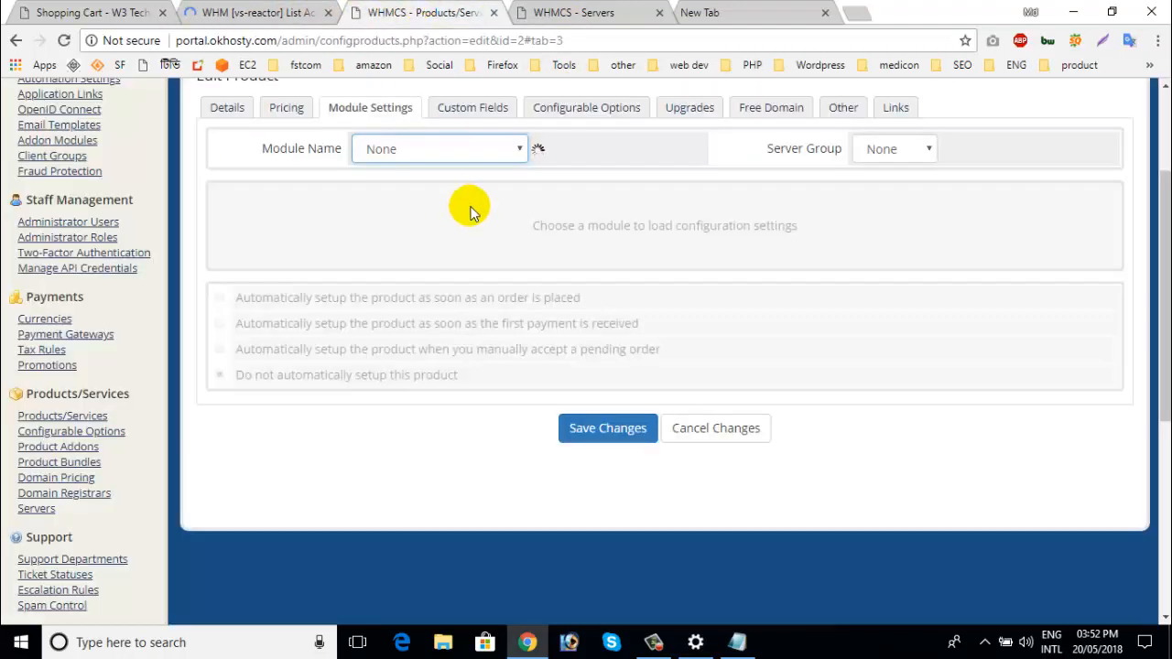
left_click(468, 156)
left_click(444, 241)
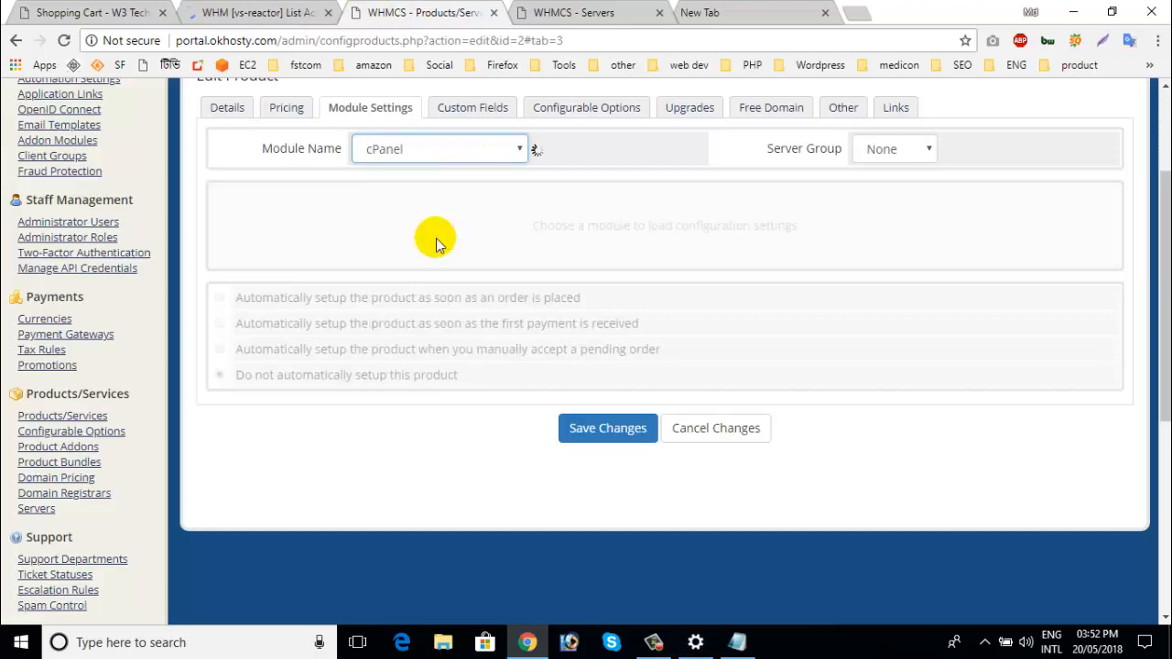
- In the WHMCS server settings, add the Basic Reseller server to the Reseller group and save the group
left_click(915, 151)
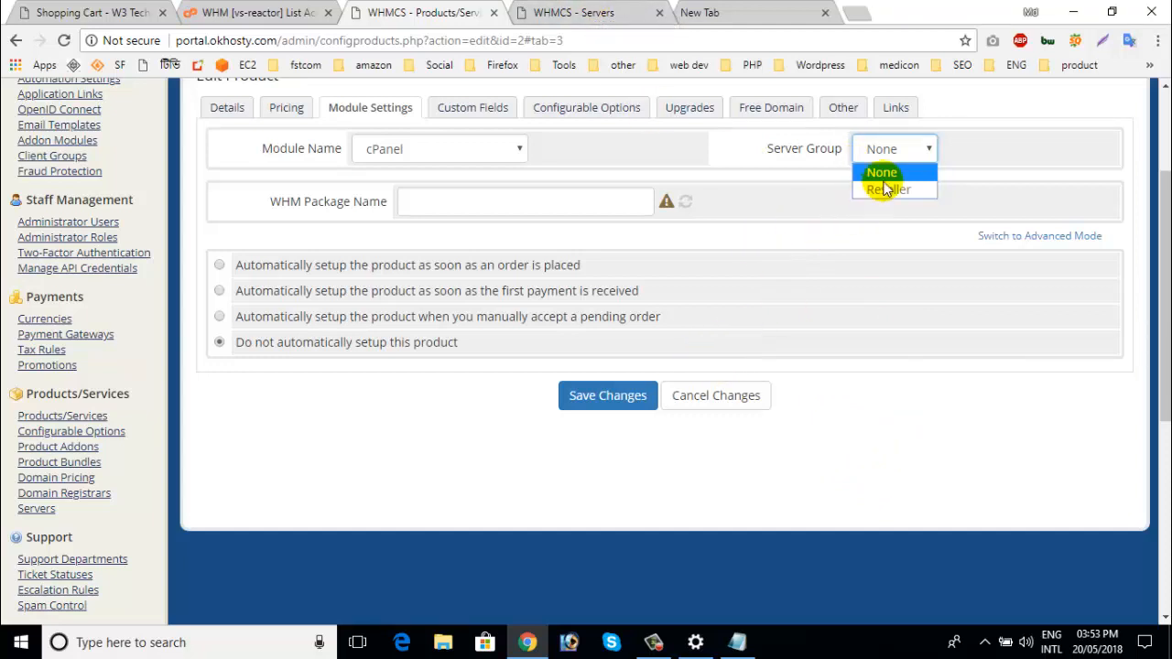
left_click(611, 11)
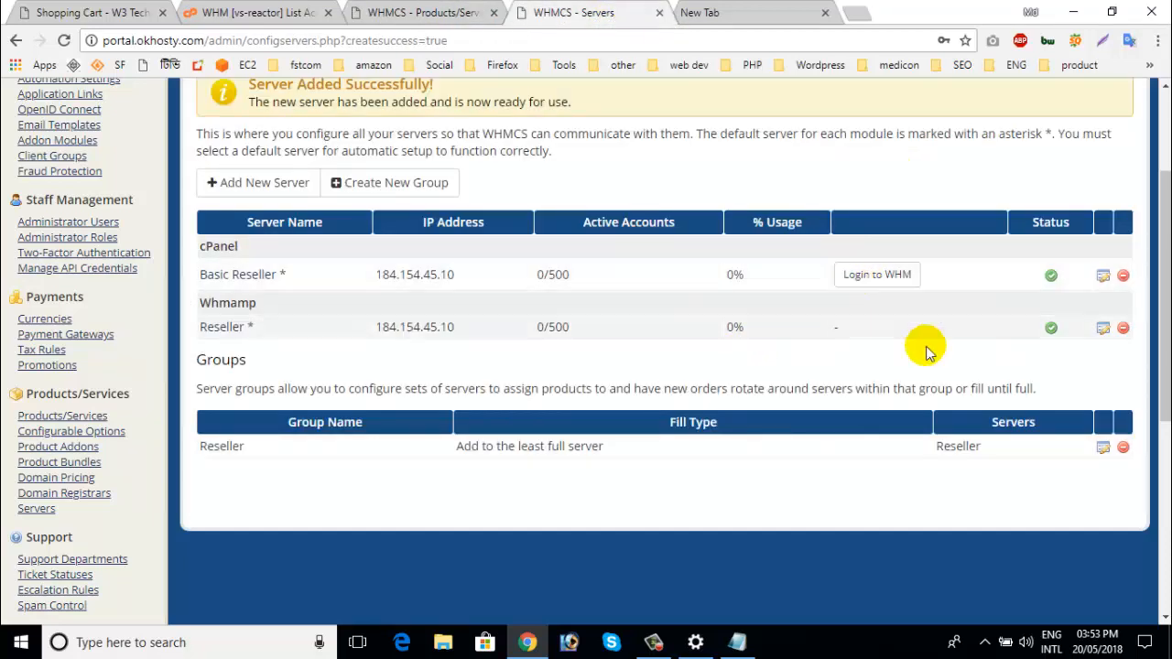
left_click(1100, 449)
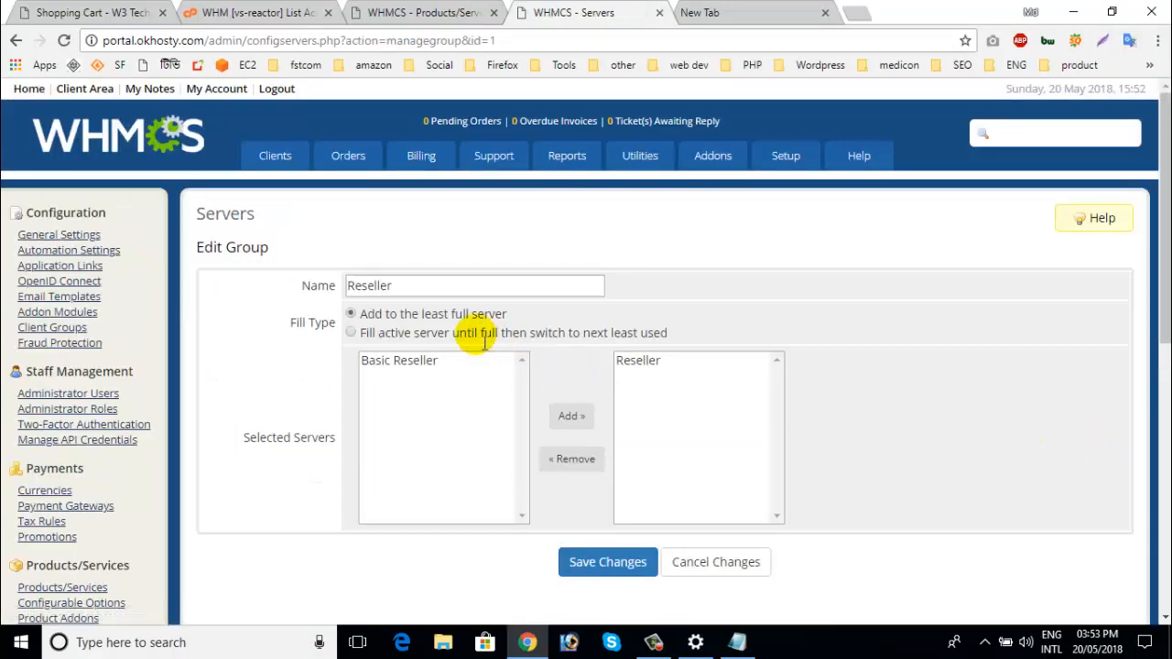
left_click(436, 362)
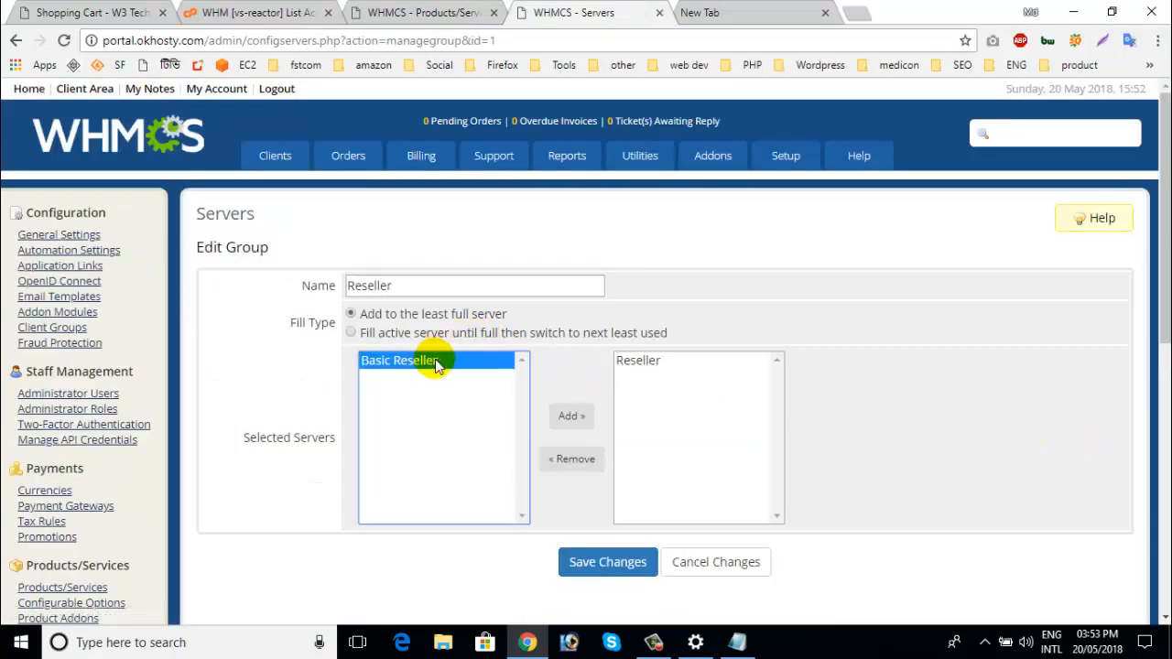
left_click(568, 416)
left_click(608, 564)
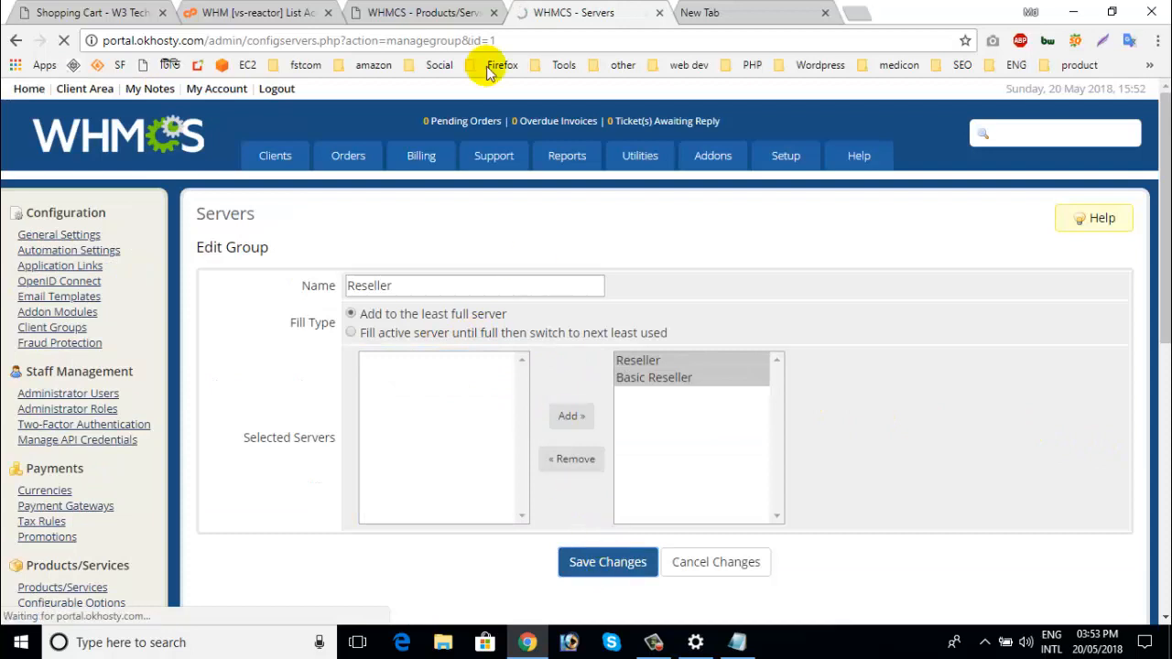
- Return to the product's module settings, save them with the cPanel module, and set the server group to Reseller
left_click(431, 7)
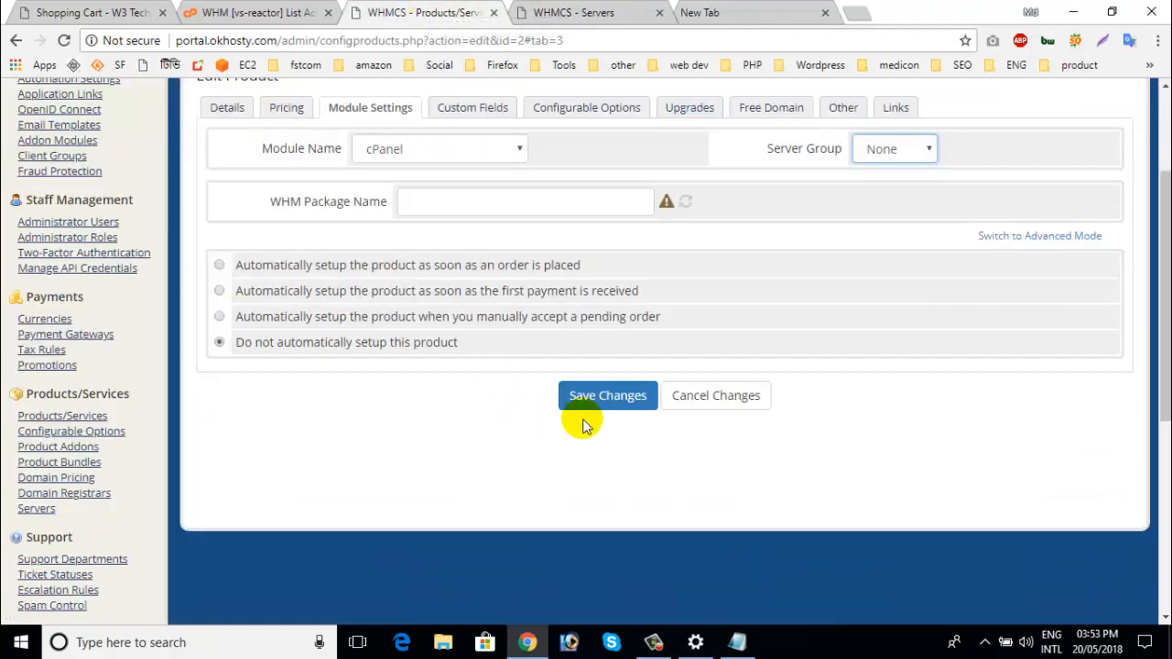
left_click(608, 396)
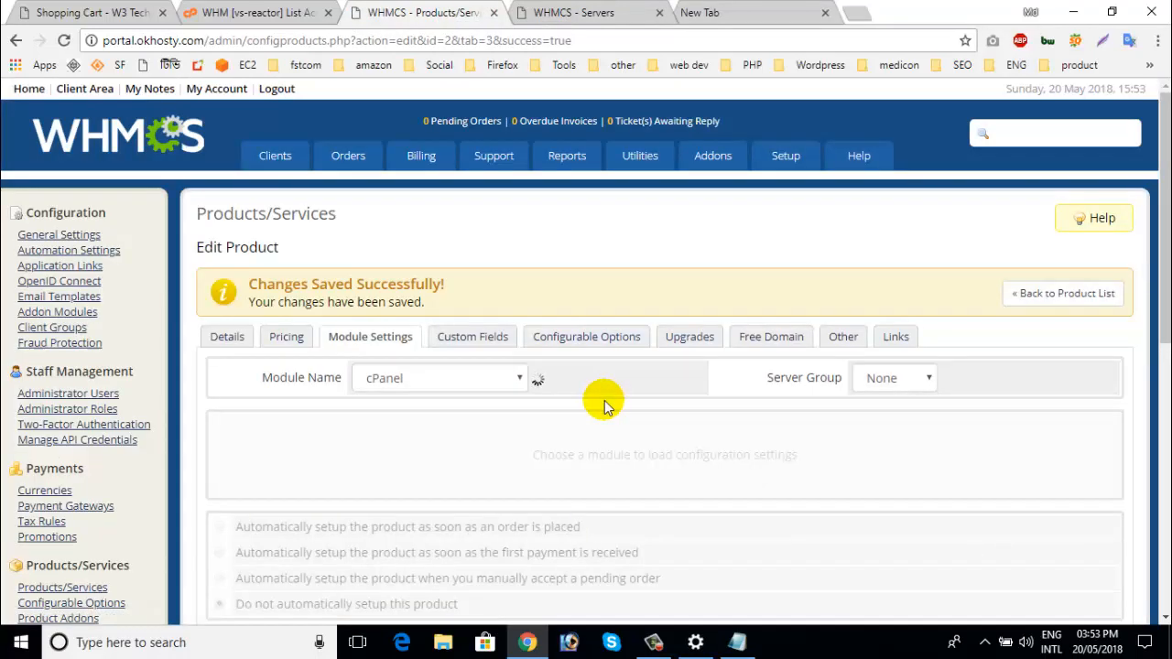
scroll(605, 405, "down", 1)
left_click(902, 295)
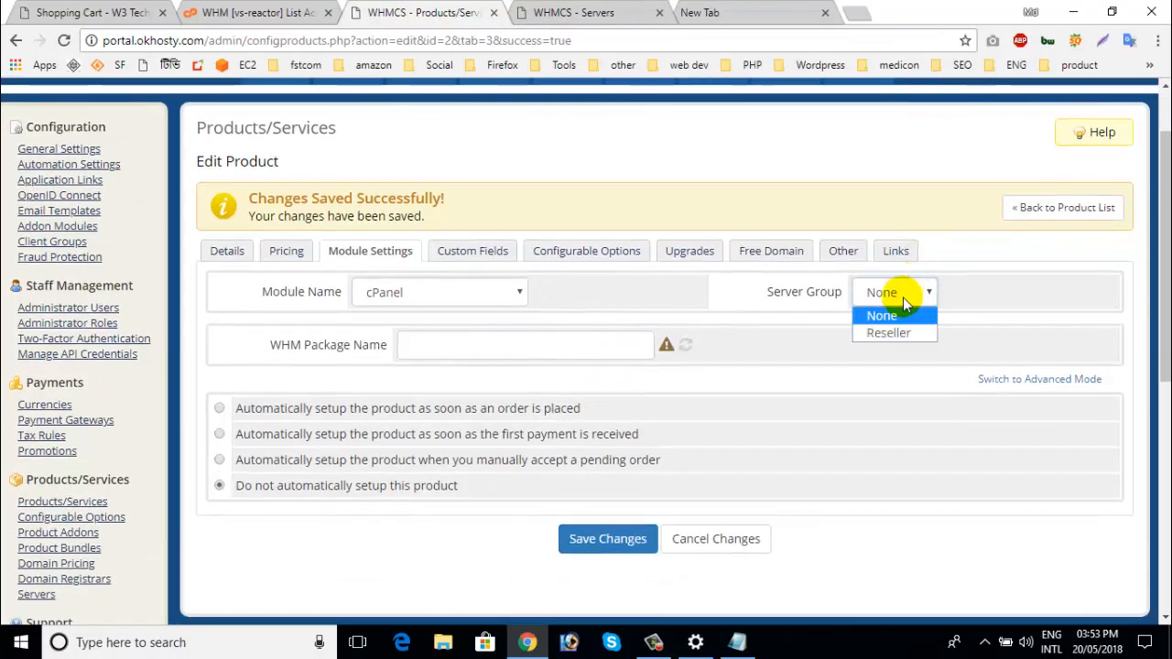
left_click(895, 335)
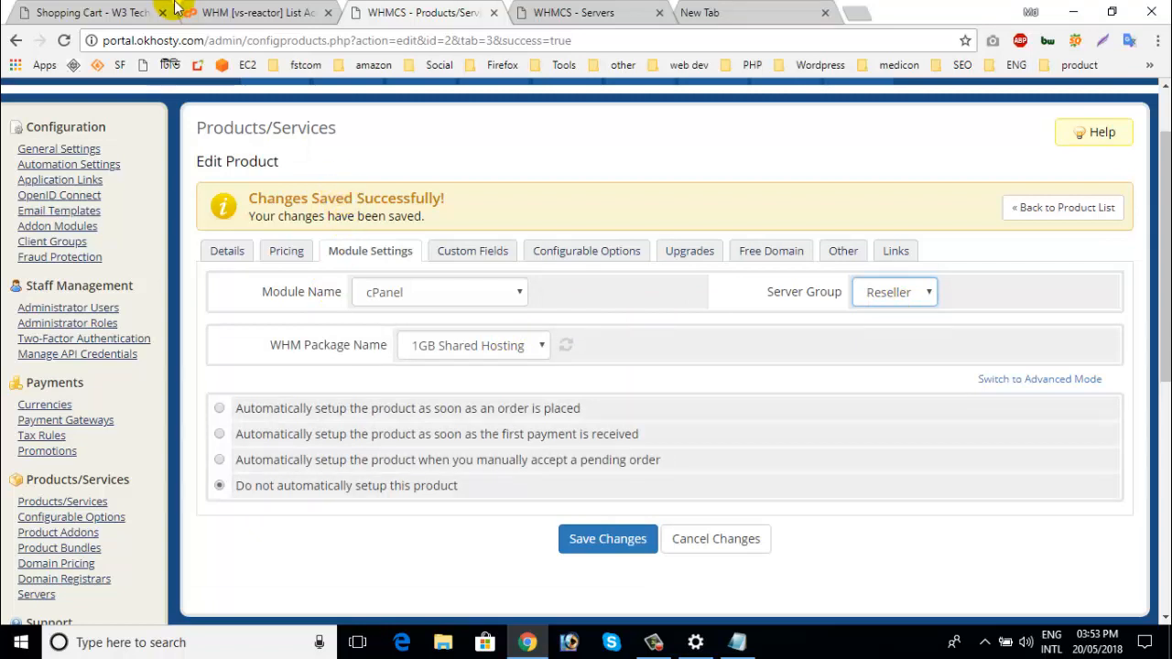
- Choose 1GB Shared Hosting as the product's WHM package and save the module settings
left_click(220, 12)
left_click(394, 12)
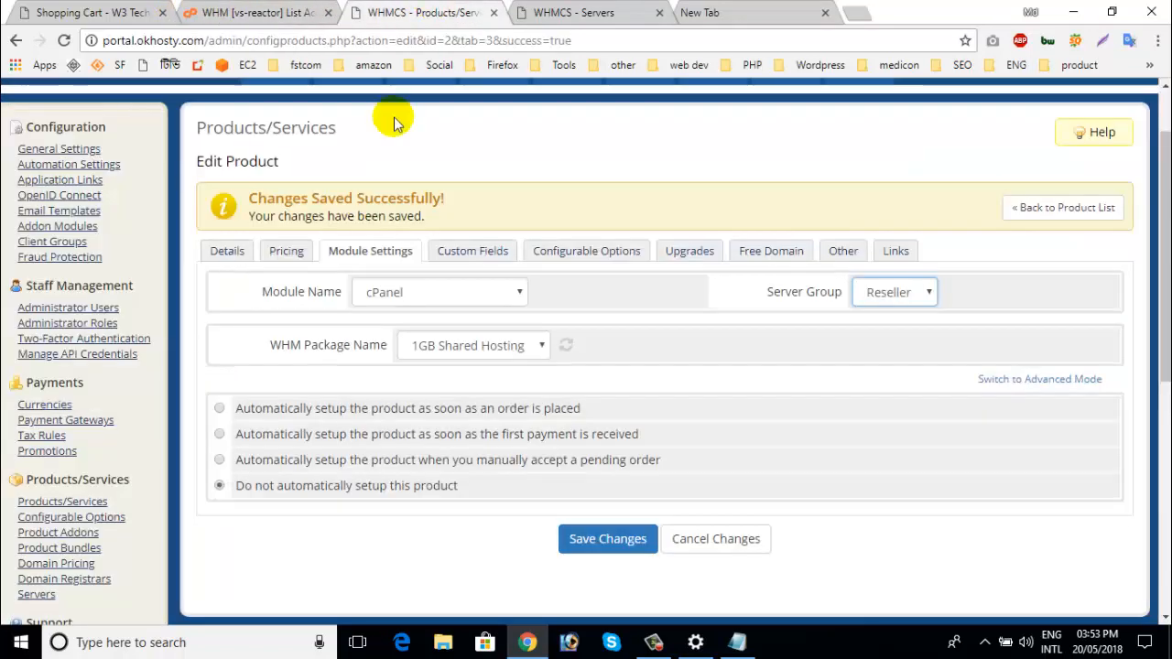
left_click(474, 352)
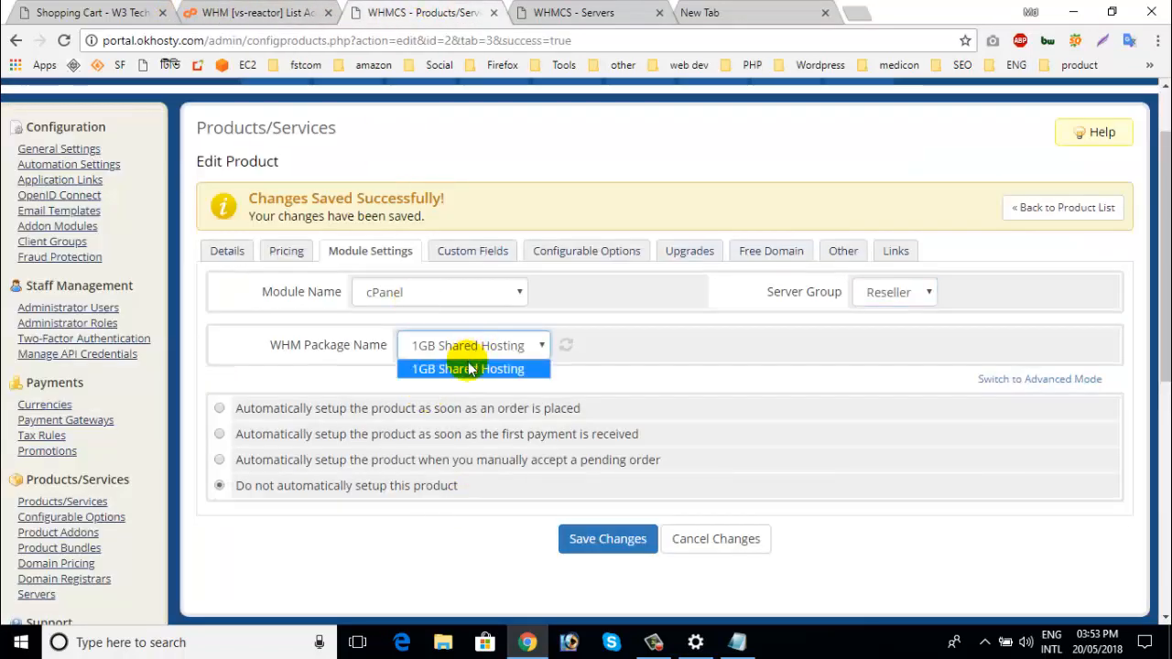
left_click(471, 369)
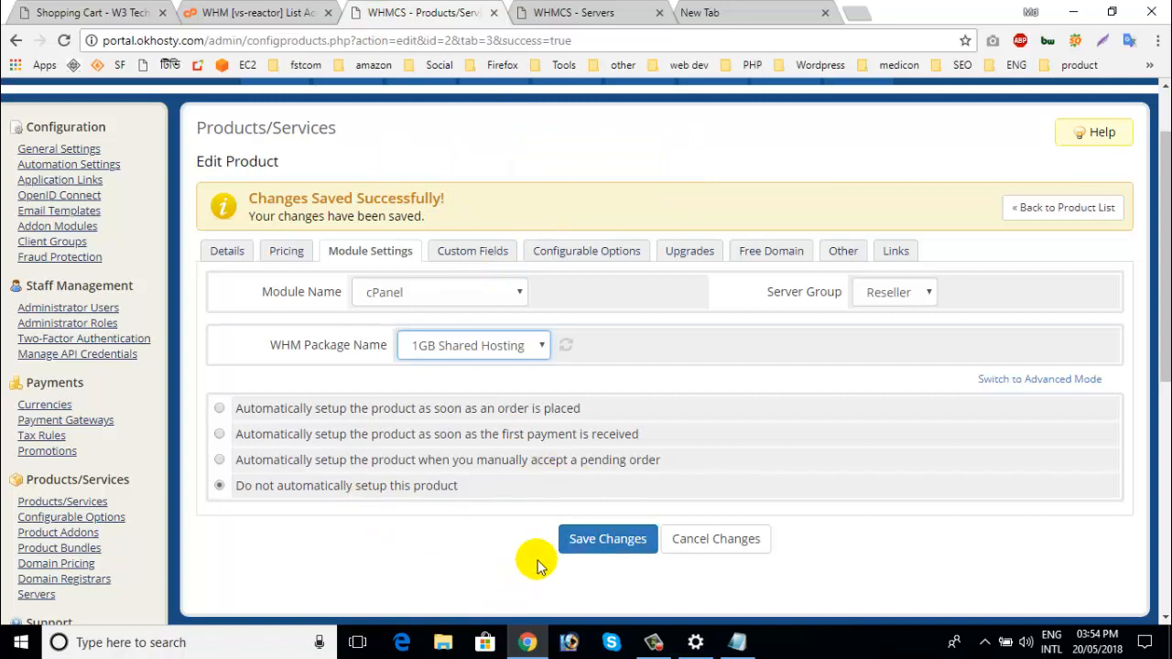
left_click(575, 548)
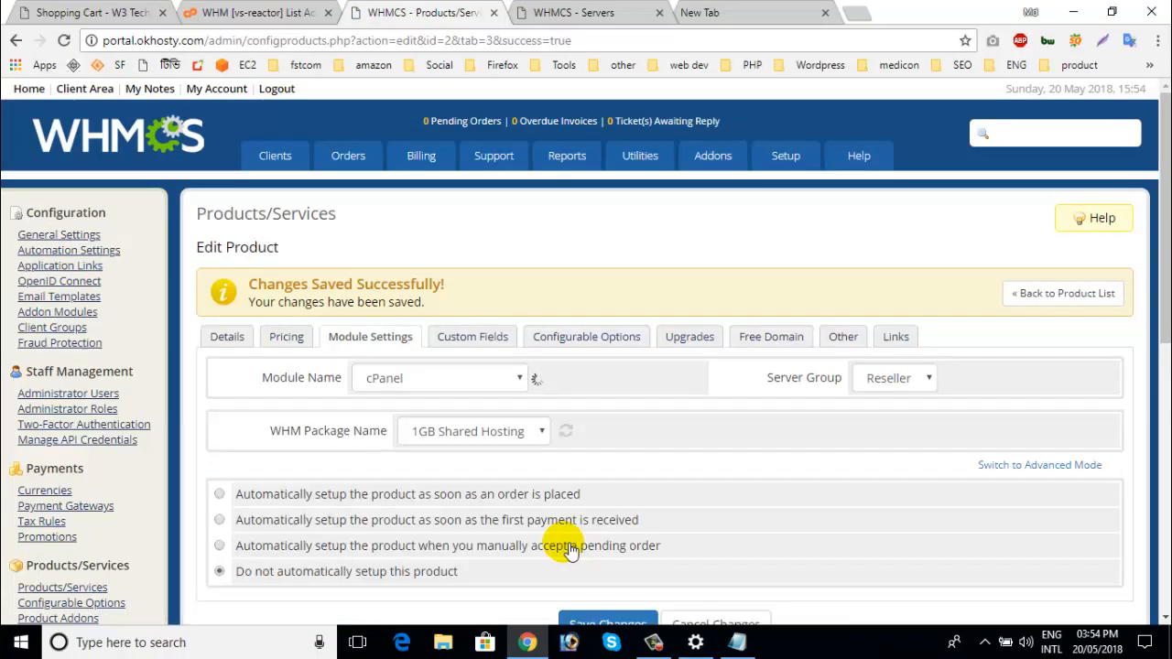
scroll(552, 548, "down", 1)
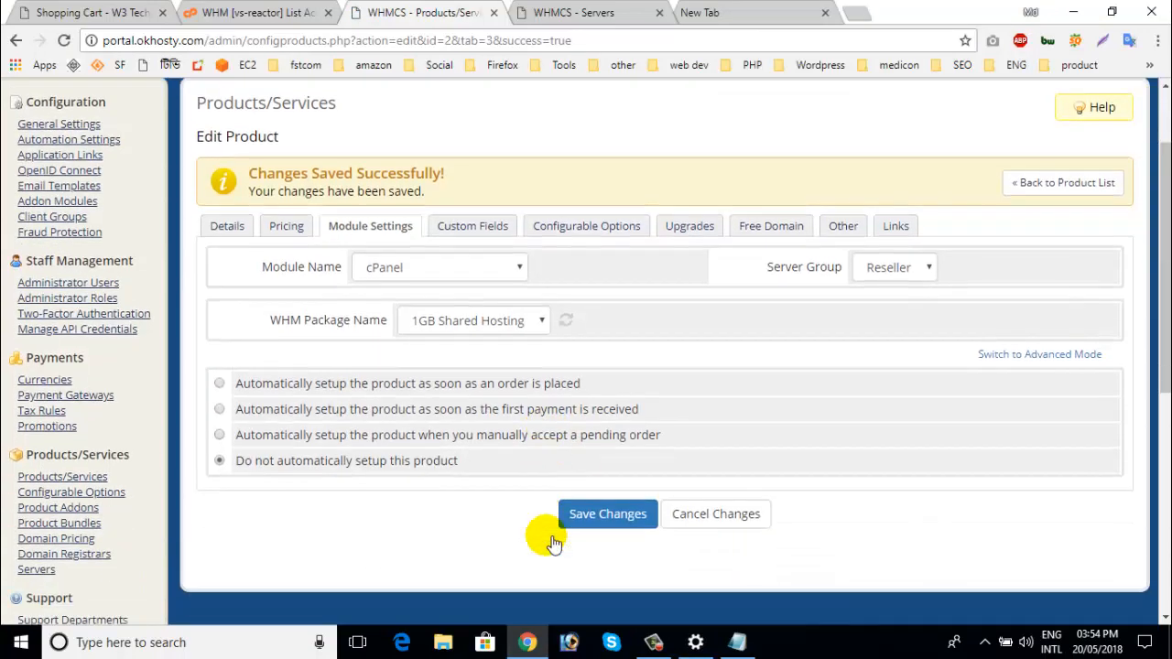
- Review the product's custom field and configurable option settings, and look at the shared hosting plans in the W3 Techniques shopping cart
left_click(472, 261)
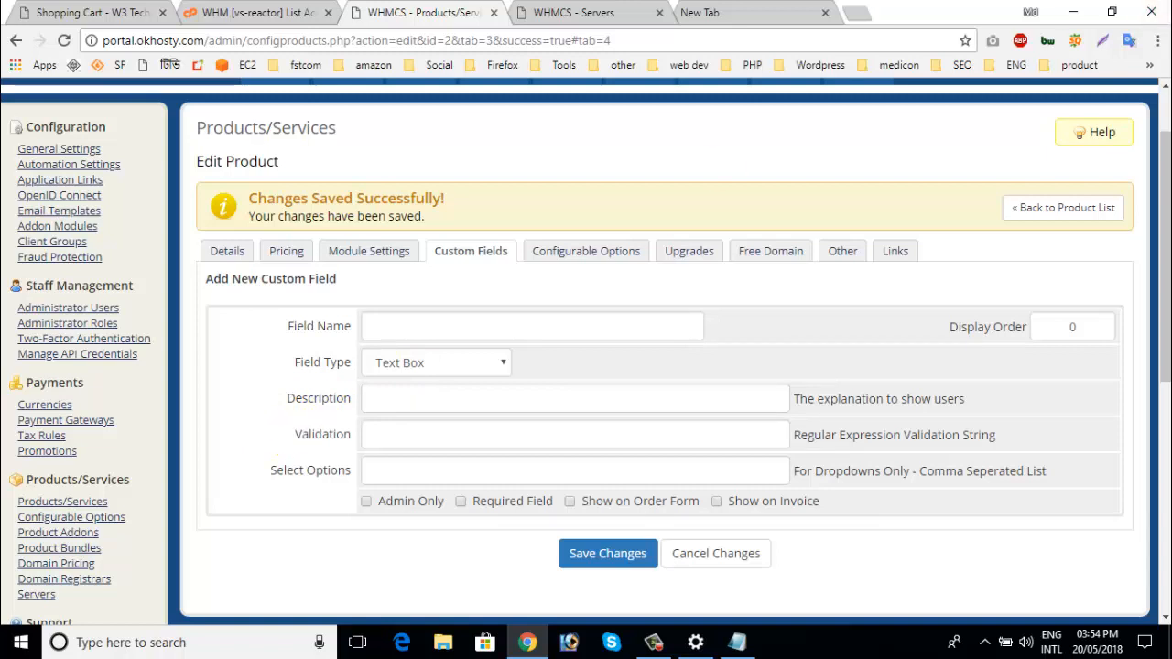
left_click(55, 12)
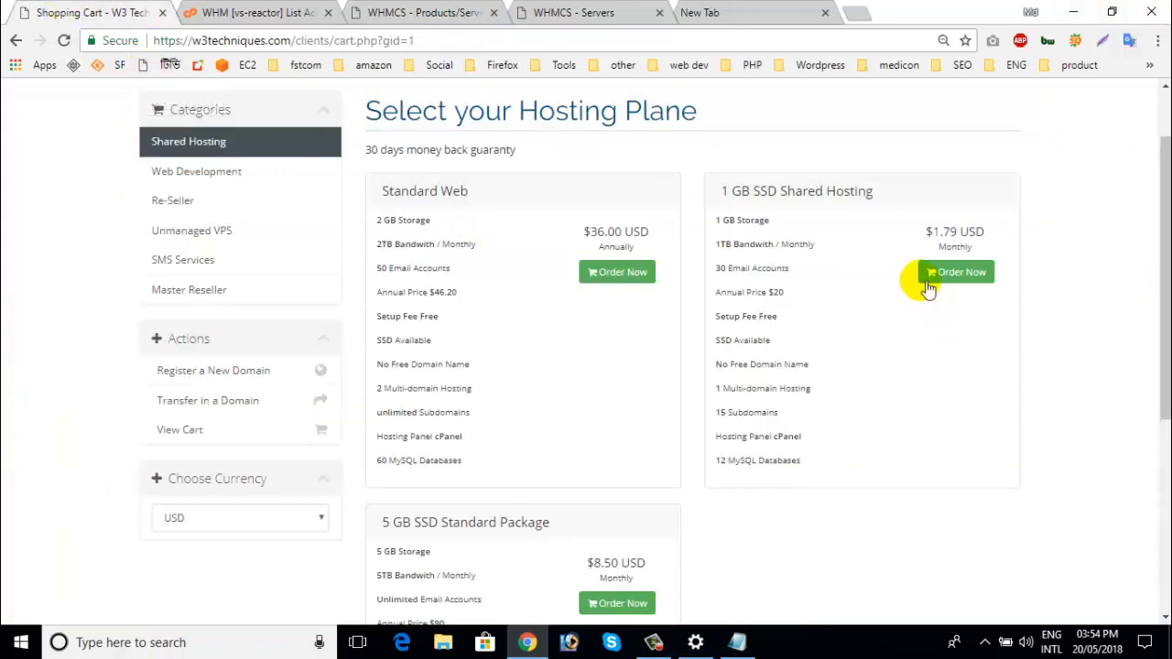
left_click(451, 10)
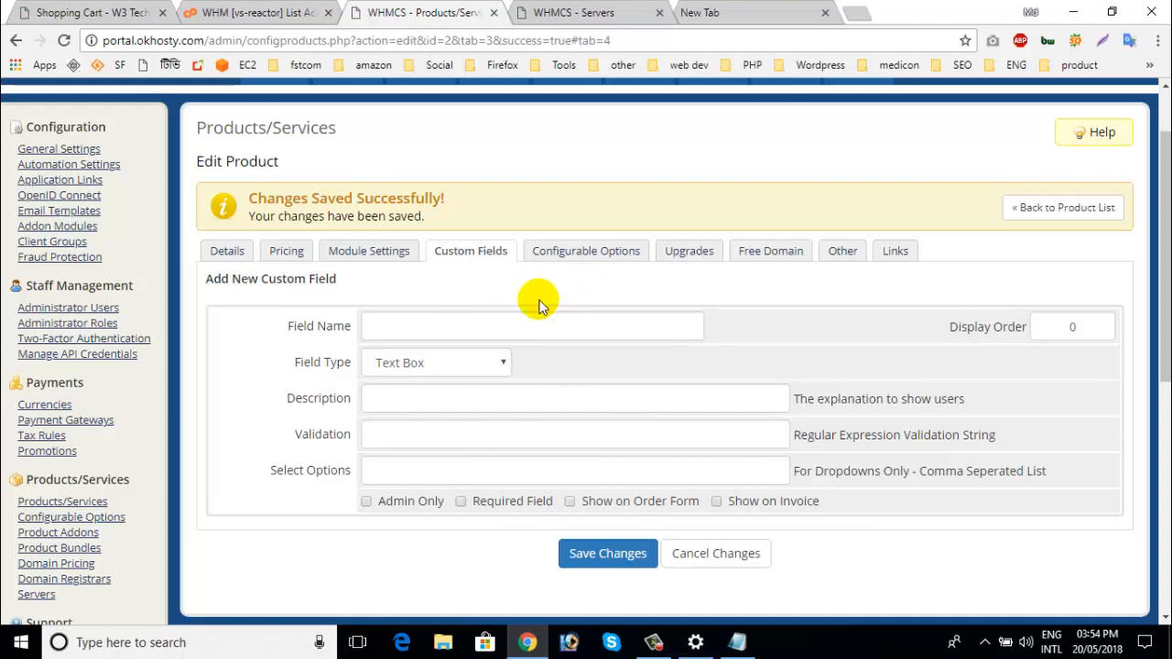
left_click(571, 252)
left_click(527, 341)
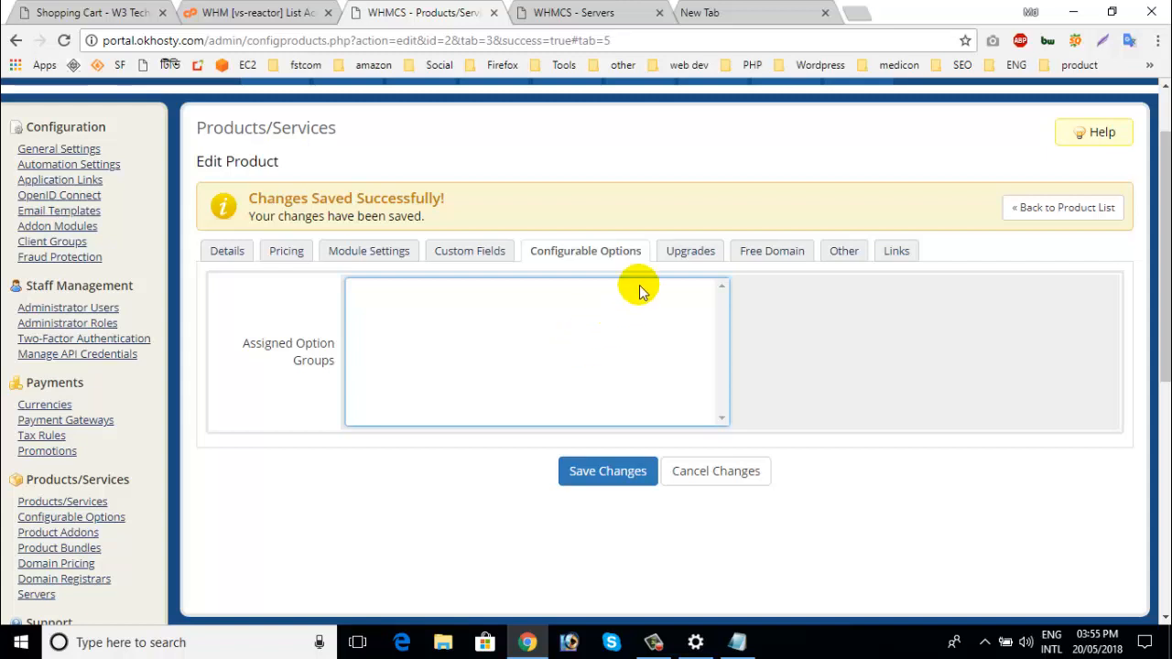
- Review the product's package upgrade settings and check the account list in WHM
left_click(674, 250)
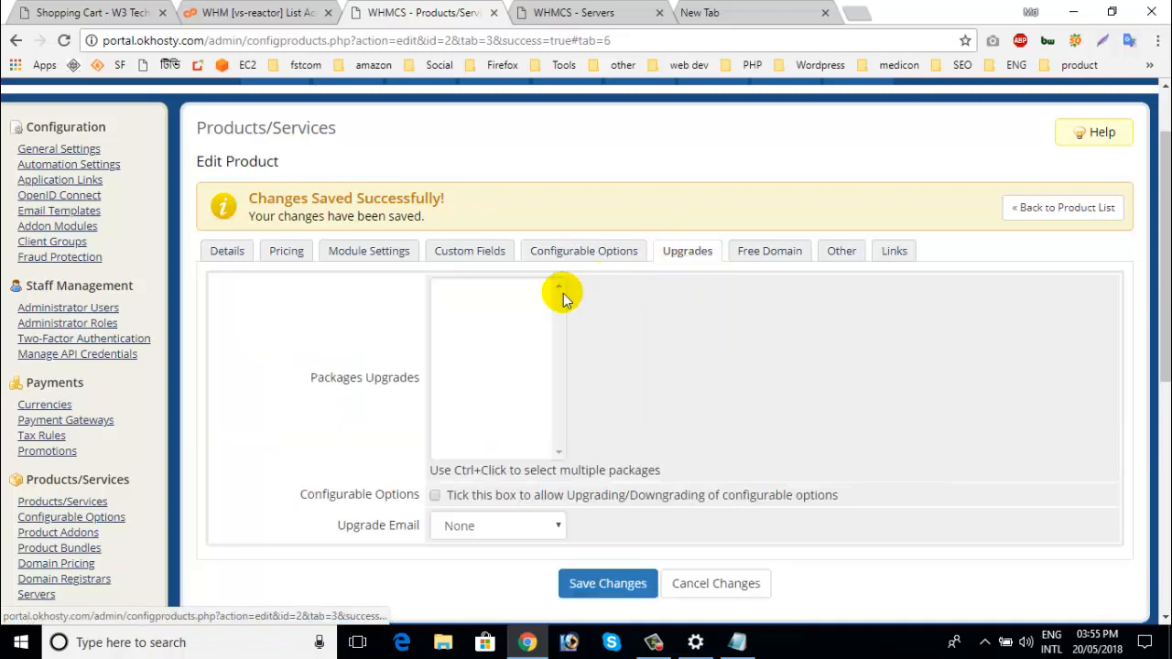
left_click(510, 310)
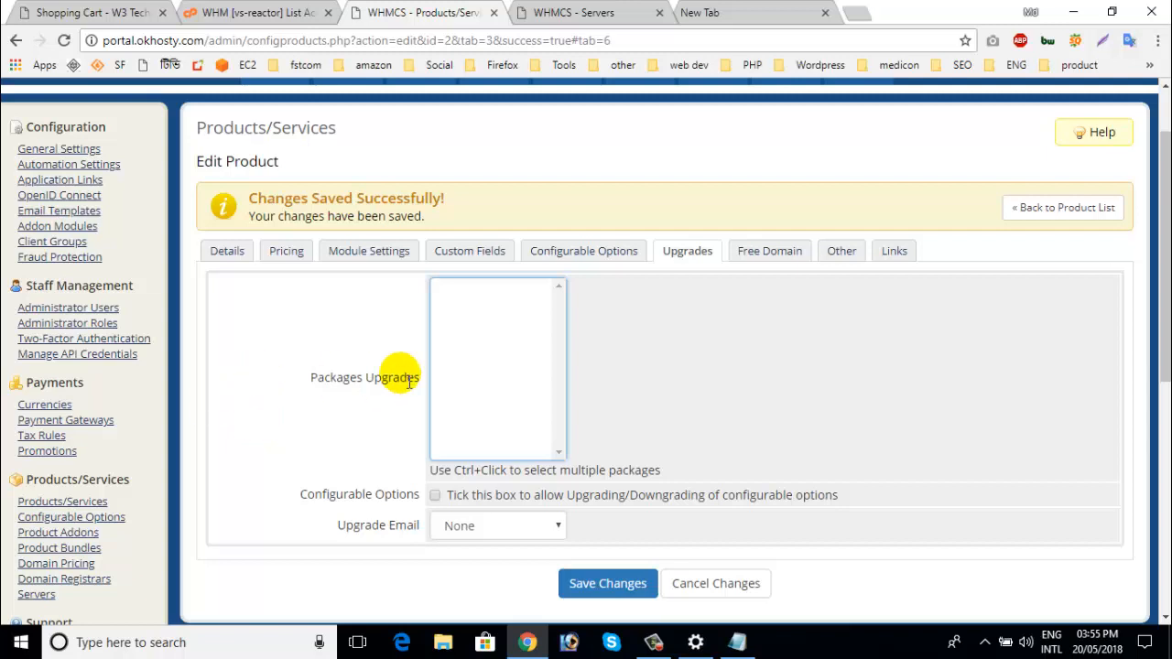
left_click(259, 12)
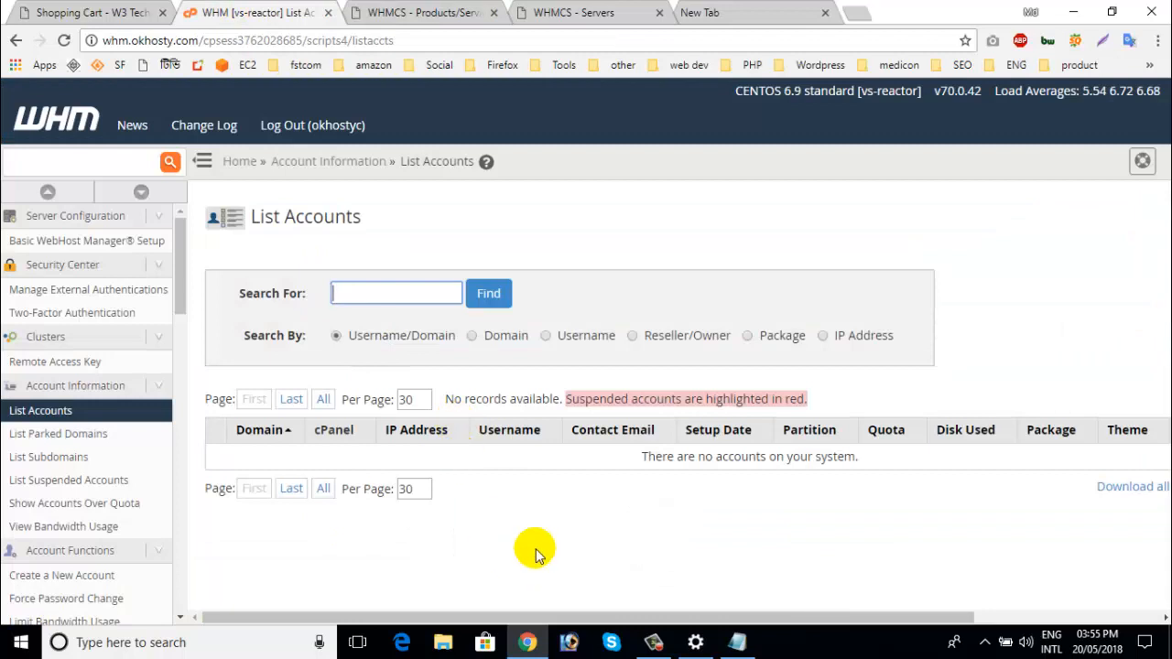
left_click(440, 12)
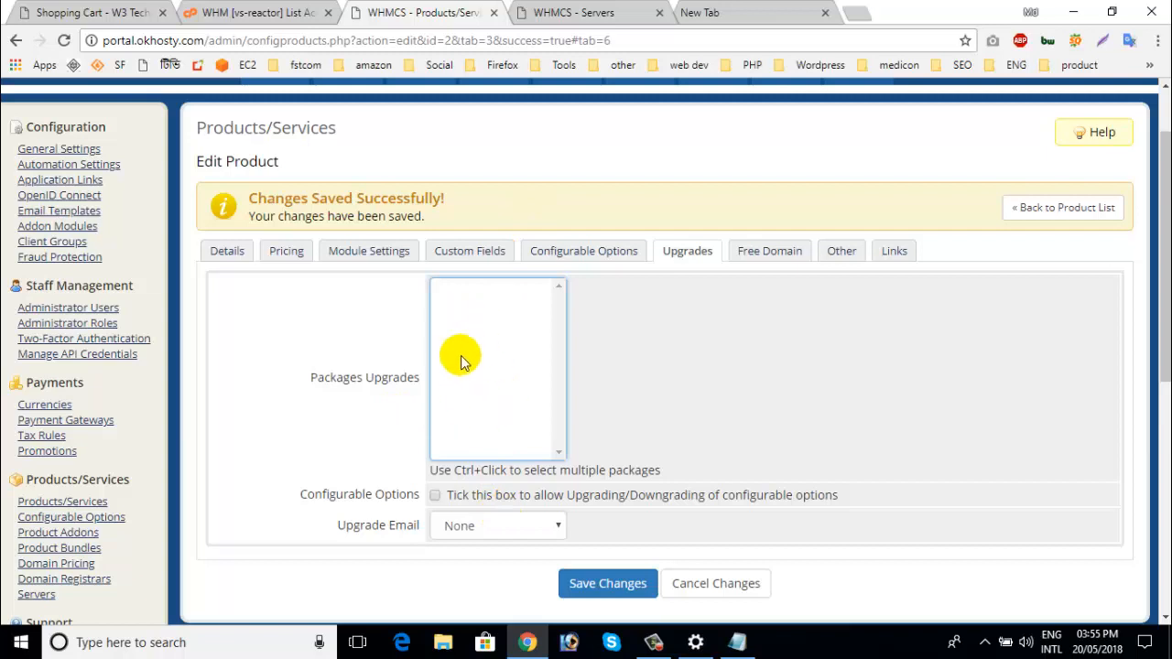
left_click(767, 340)
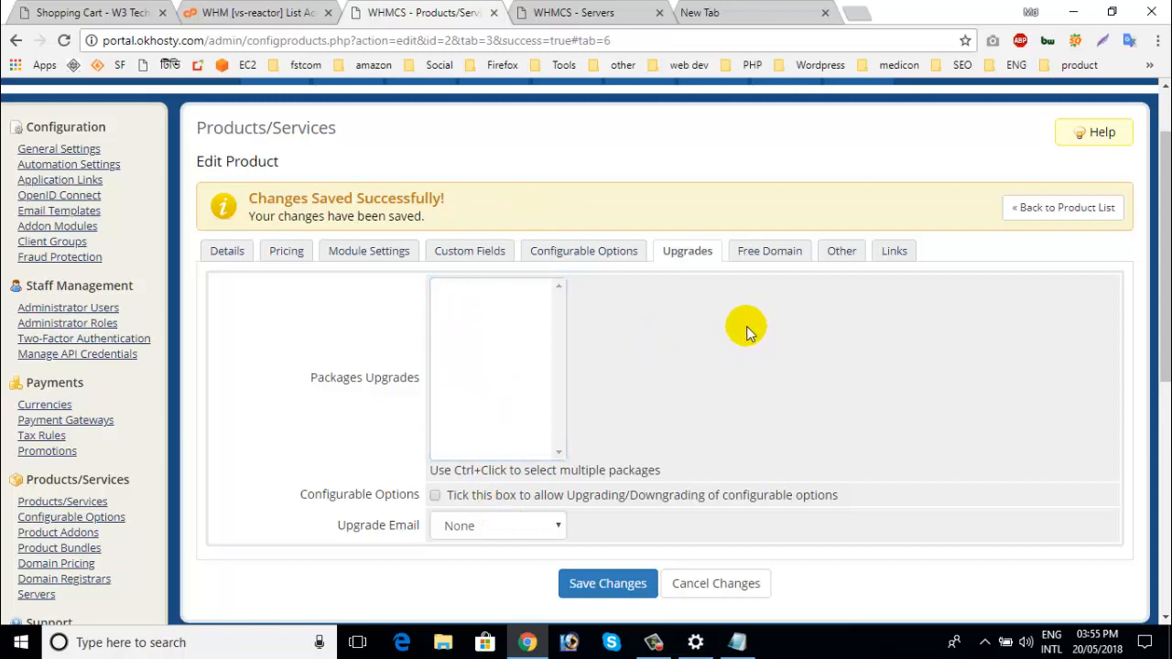
- Try offering a free domain registration/transfer only, renewed as normal, with .net as the free domain TLD
left_click(760, 264)
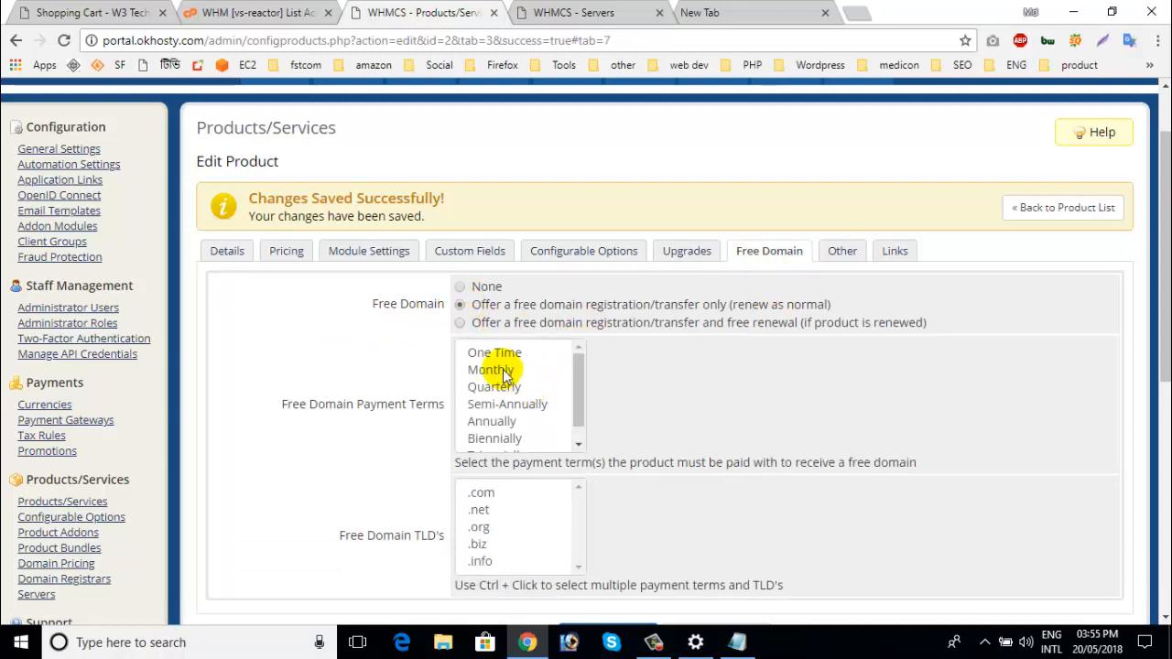
scroll(502, 388, "down", 1)
scroll(492, 372, "down", 3)
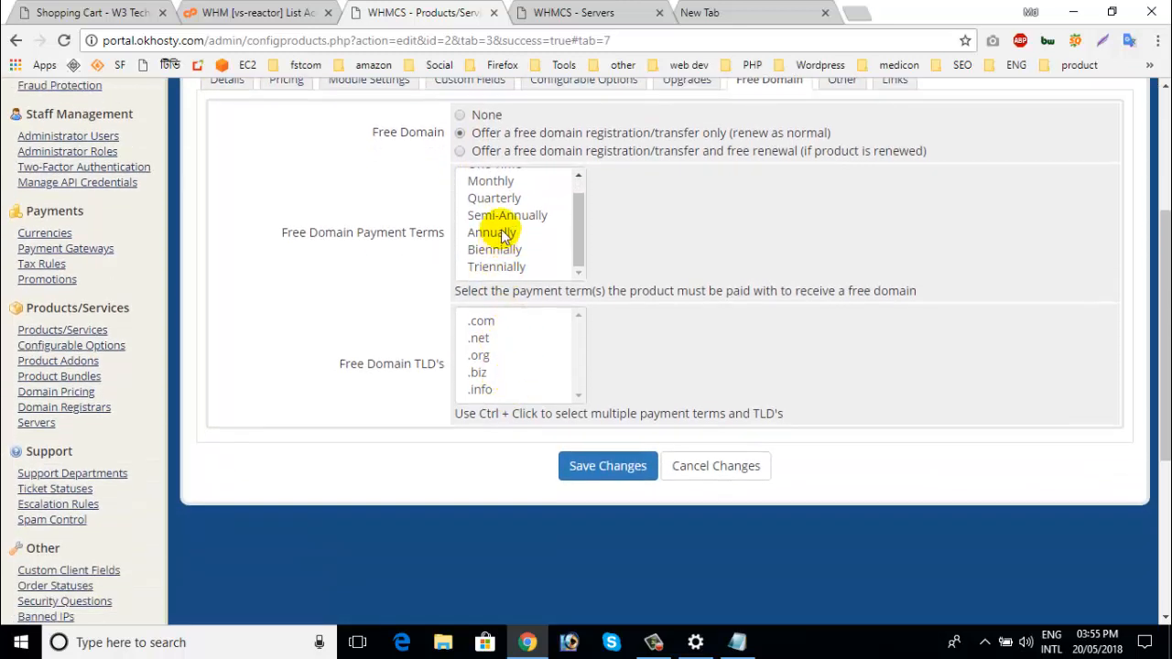
left_click(494, 355)
left_click(481, 389)
left_click(481, 338)
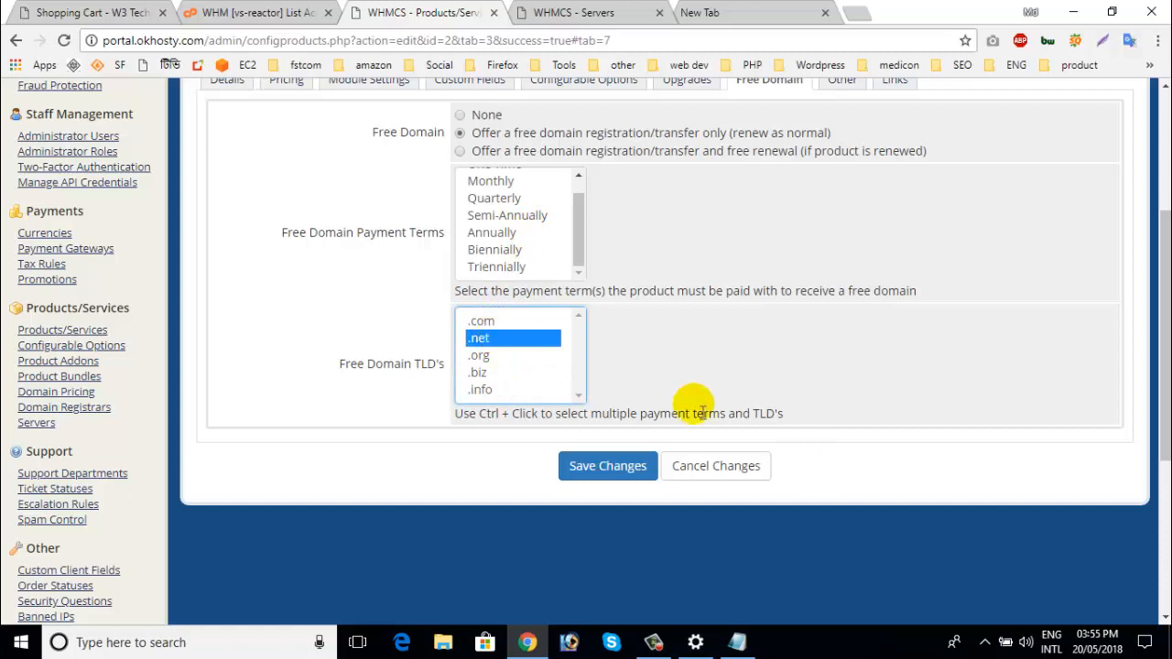
scroll(685, 410, "up", 1)
scroll(461, 305, "up", 1)
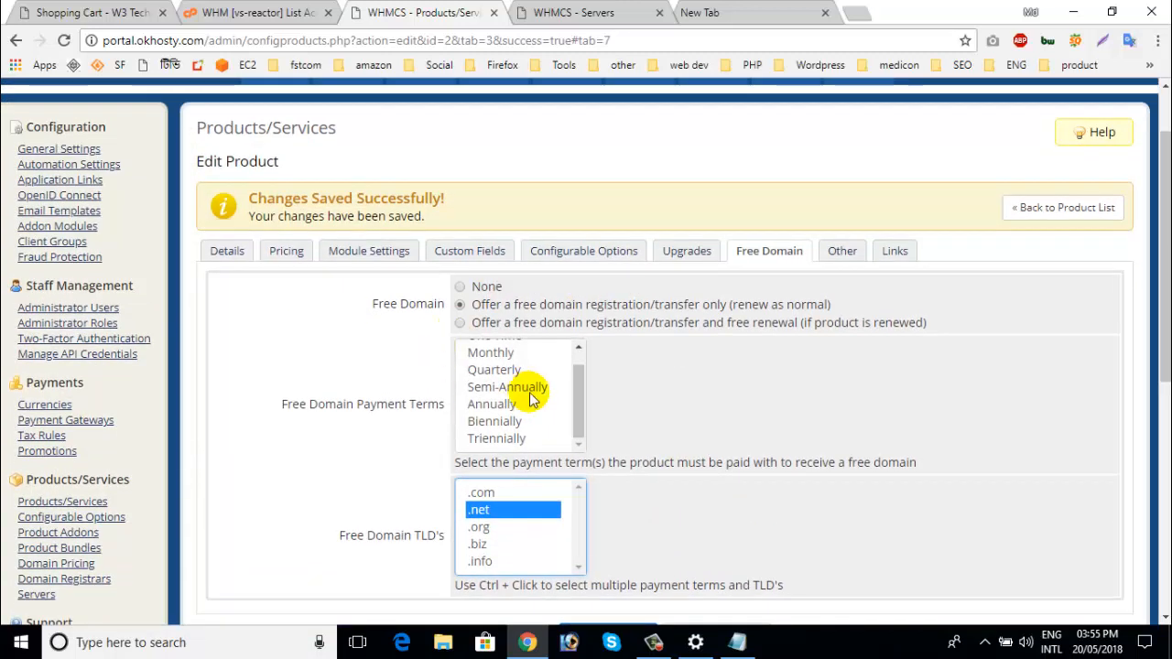
scroll(527, 442, "down", 1)
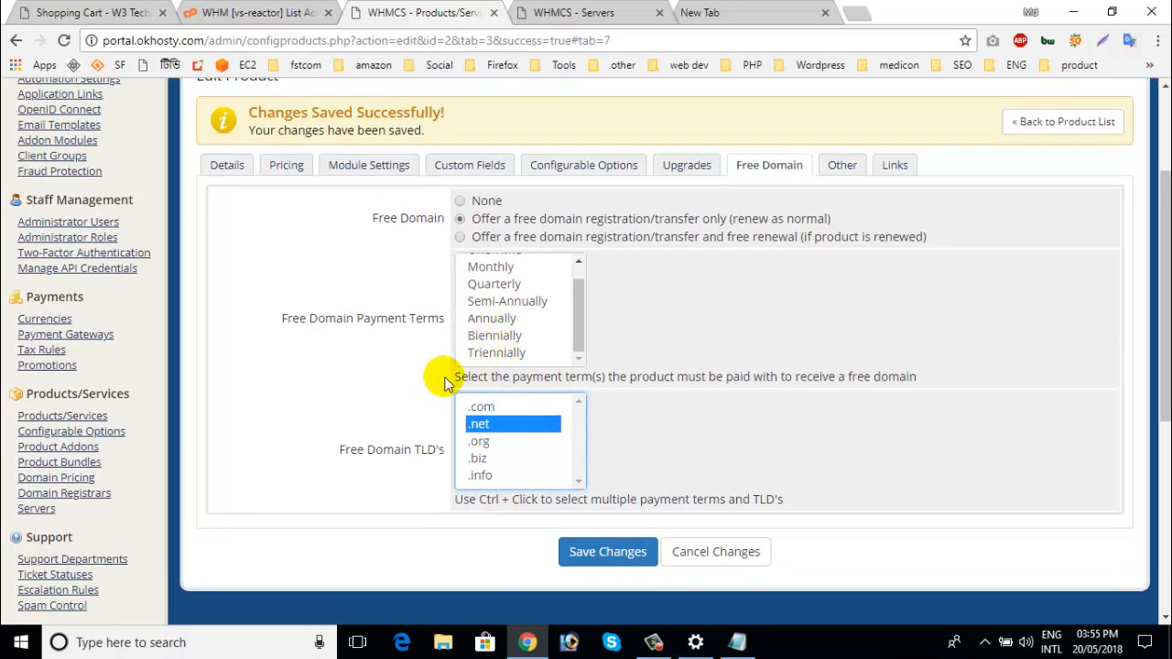
- Set the product's free domain offer to None
scroll(448, 376, "up", 2)
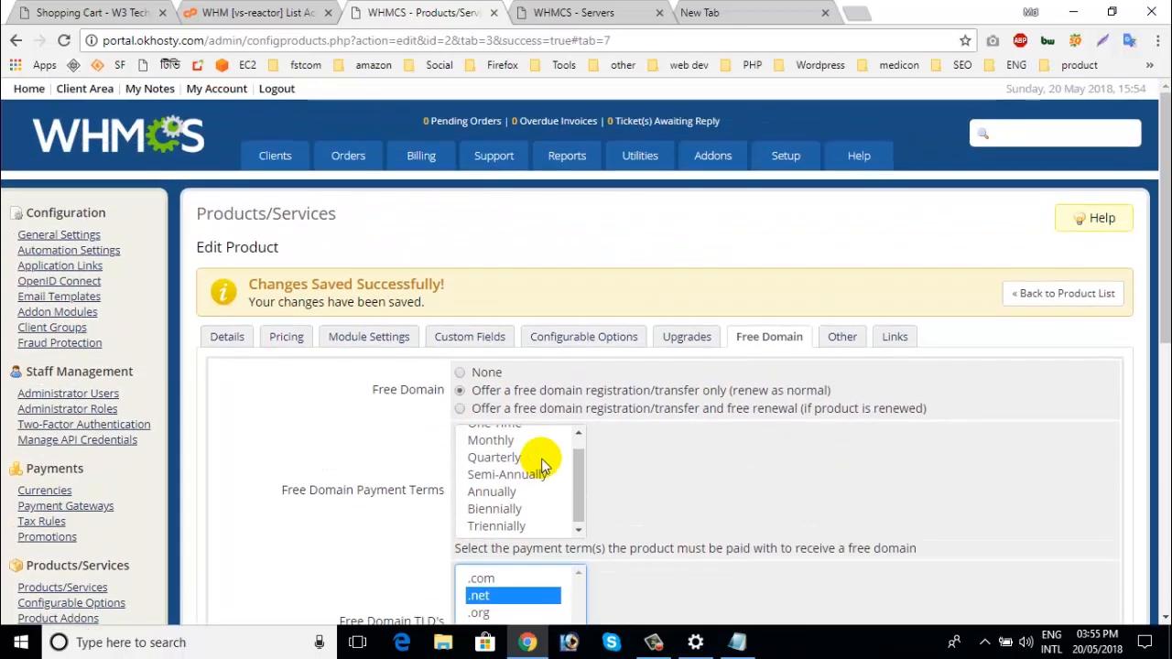
scroll(549, 458, "up", 1)
left_click(487, 375)
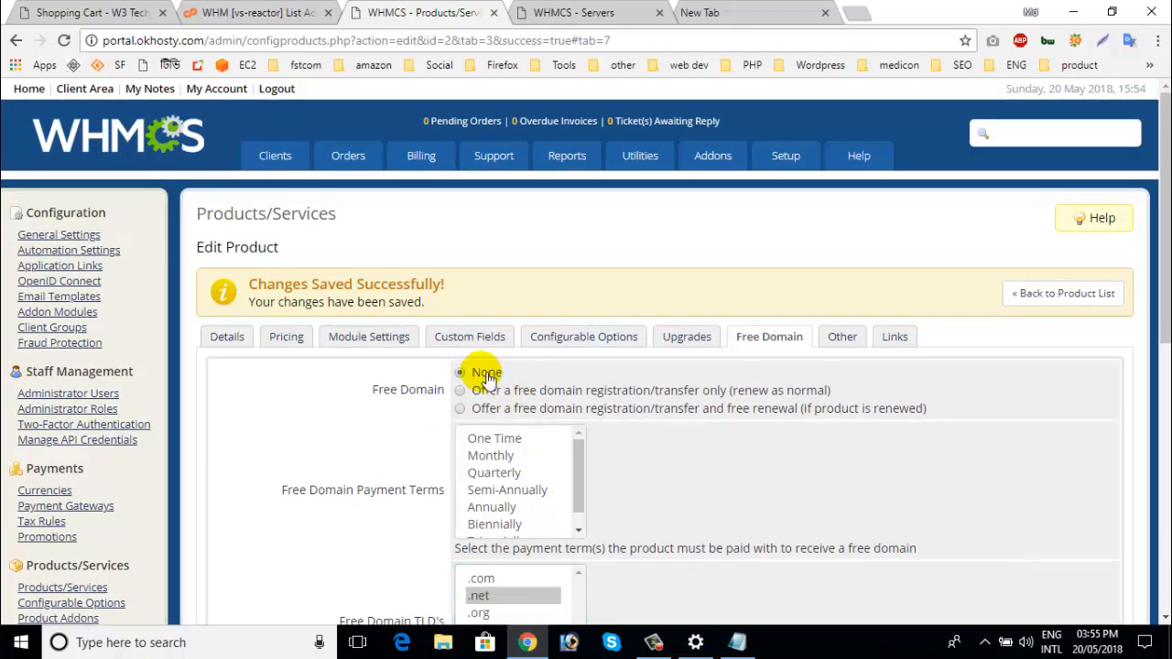
scroll(680, 457, "down", 3)
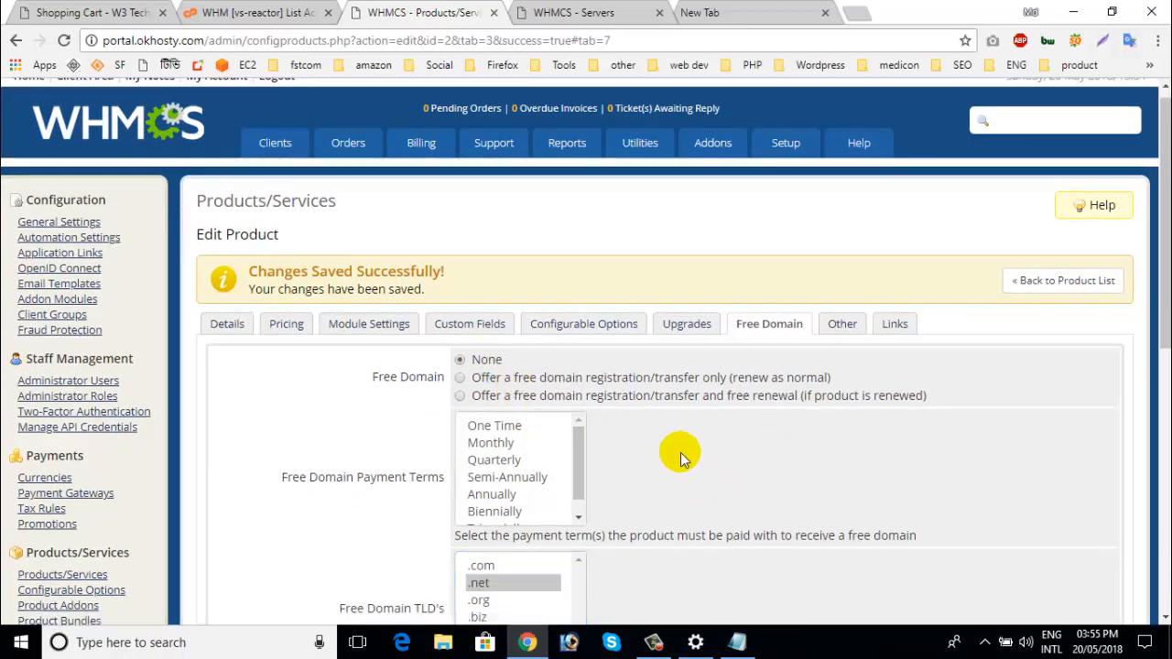
scroll(723, 463, "up", 3)
scroll(764, 458, "down", 3)
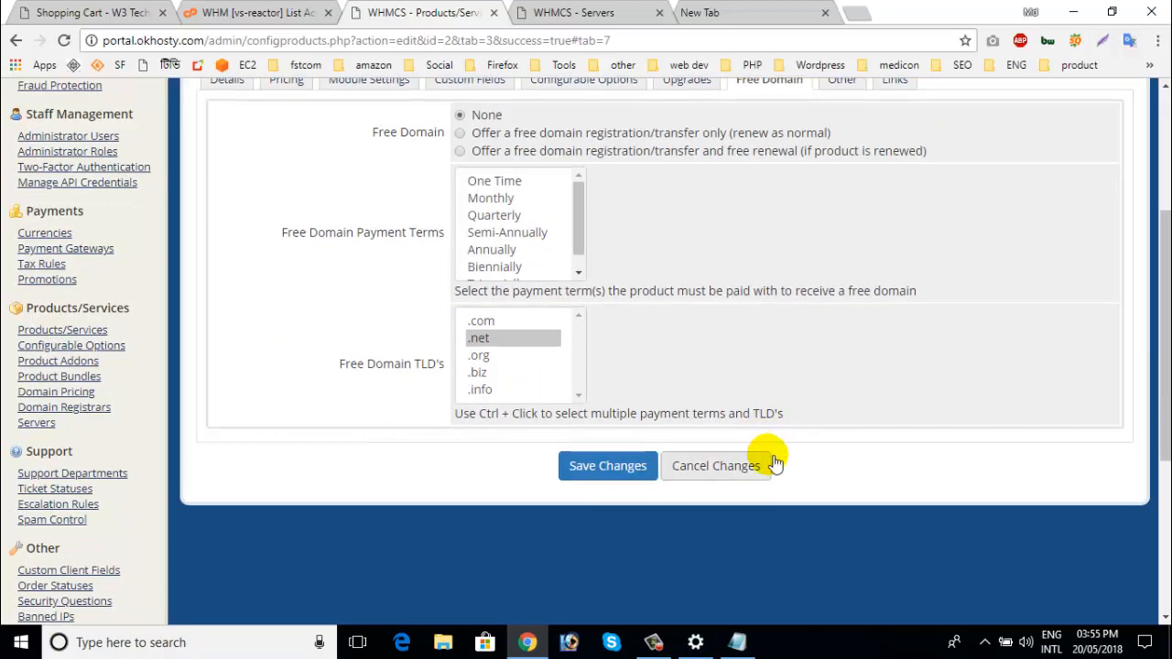
scroll(759, 463, "up", 2)
- Examine the product's other settings, including affiliate payout, subdomain options, associated downloads and overages billing
left_click(838, 169)
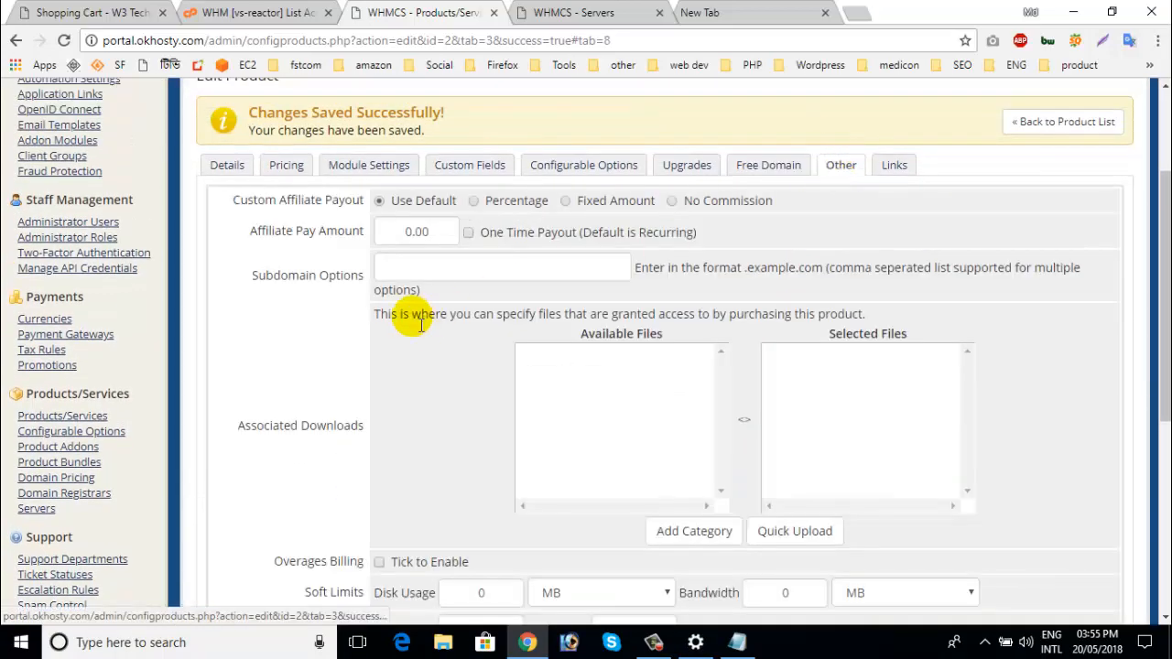
scroll(394, 283, "down", 2)
scroll(406, 279, "up", 1)
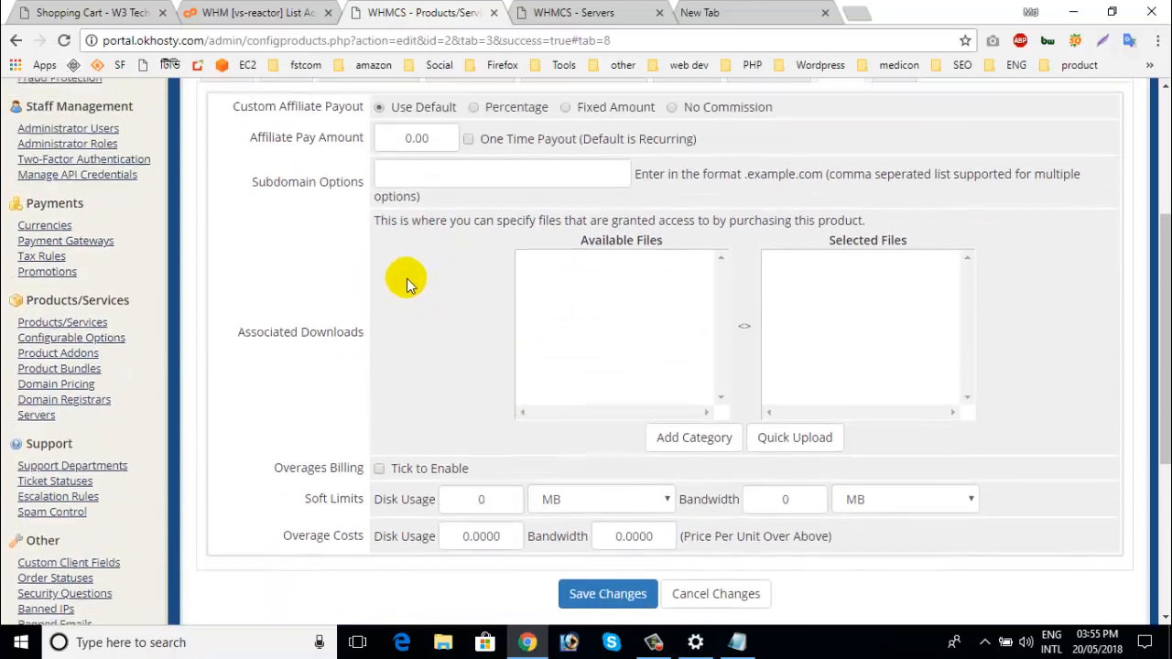
scroll(461, 364, "up", 1)
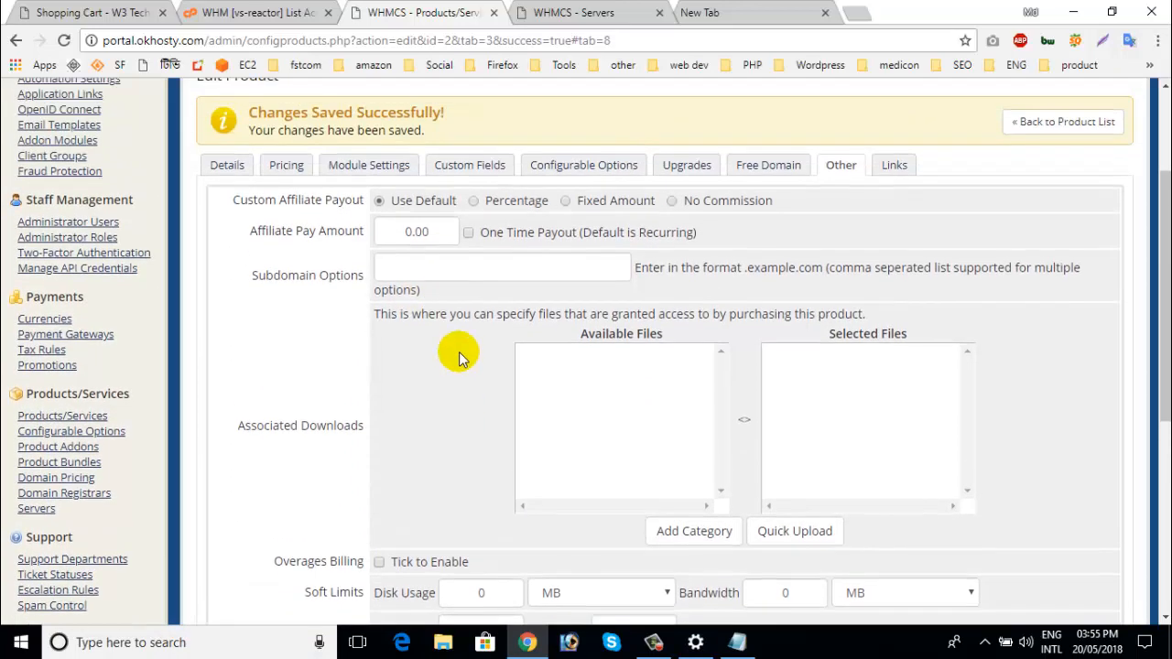
- Review the product's blank subdomain field and the overage limit and cost fields
left_click(447, 270)
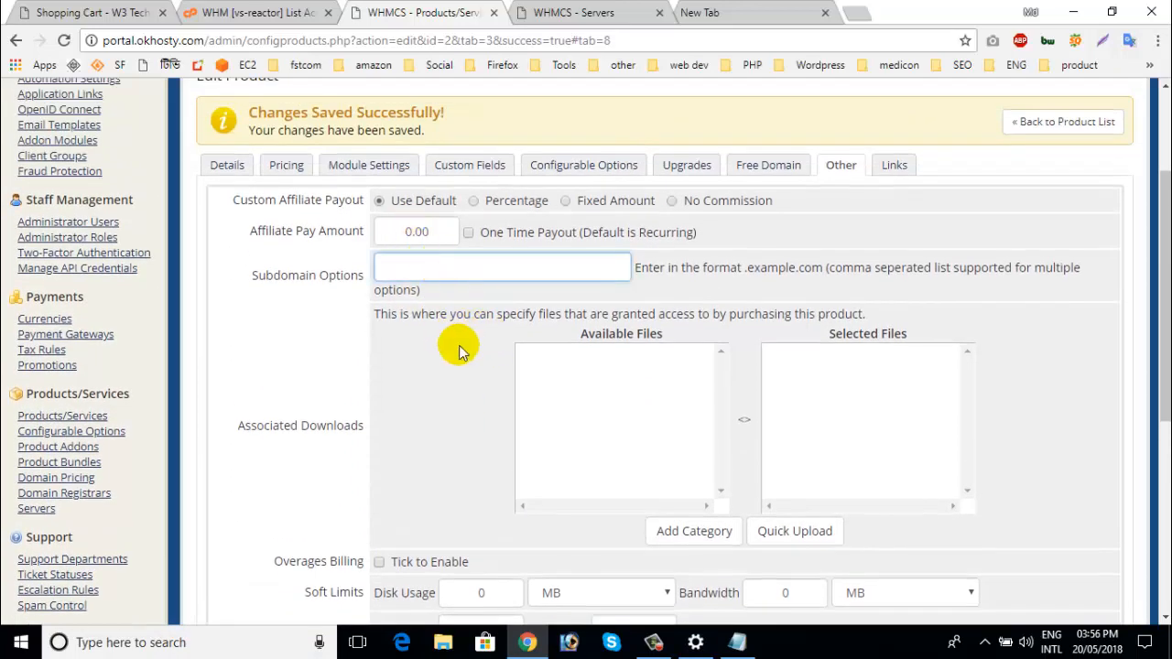
scroll(641, 357, "down", 1)
scroll(732, 377, "down", 2)
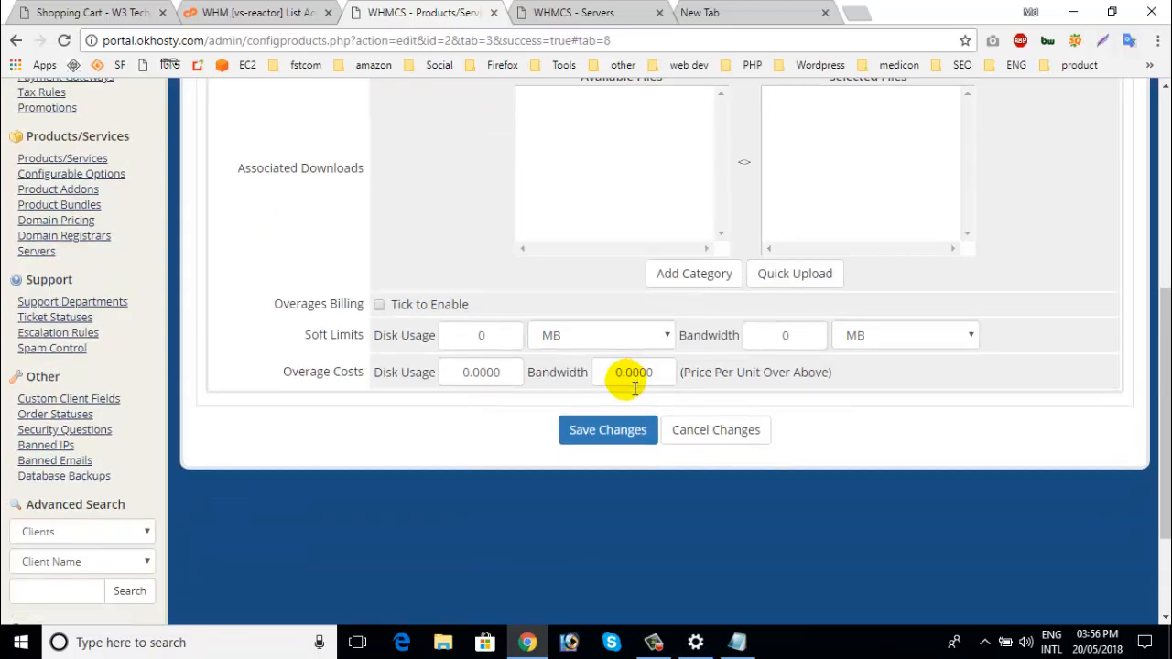
scroll(513, 403, "up", 3)
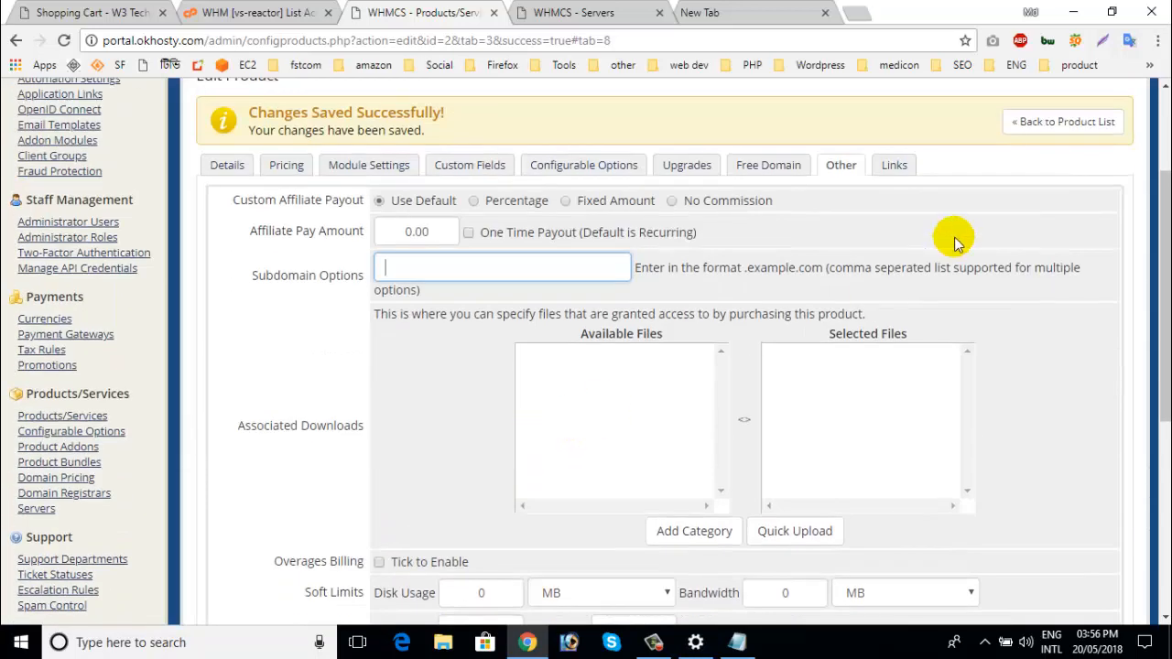
- Check the product's direct shopping cart links and product group cart link, and save the product changes
left_click(894, 165)
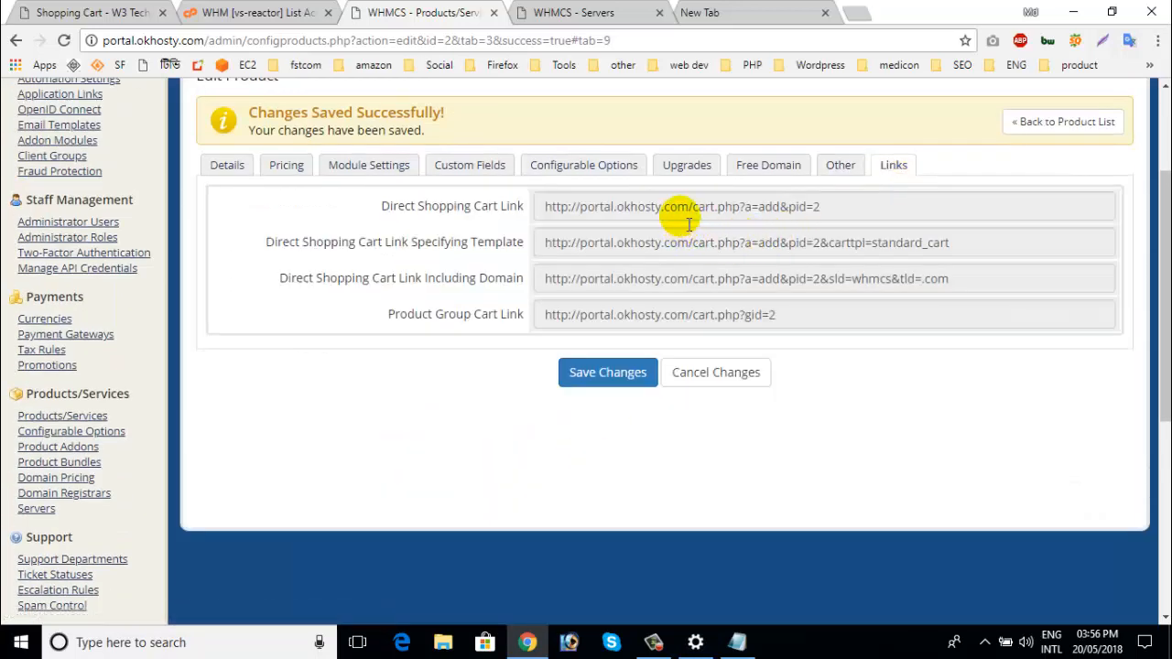
triple_click(656, 280)
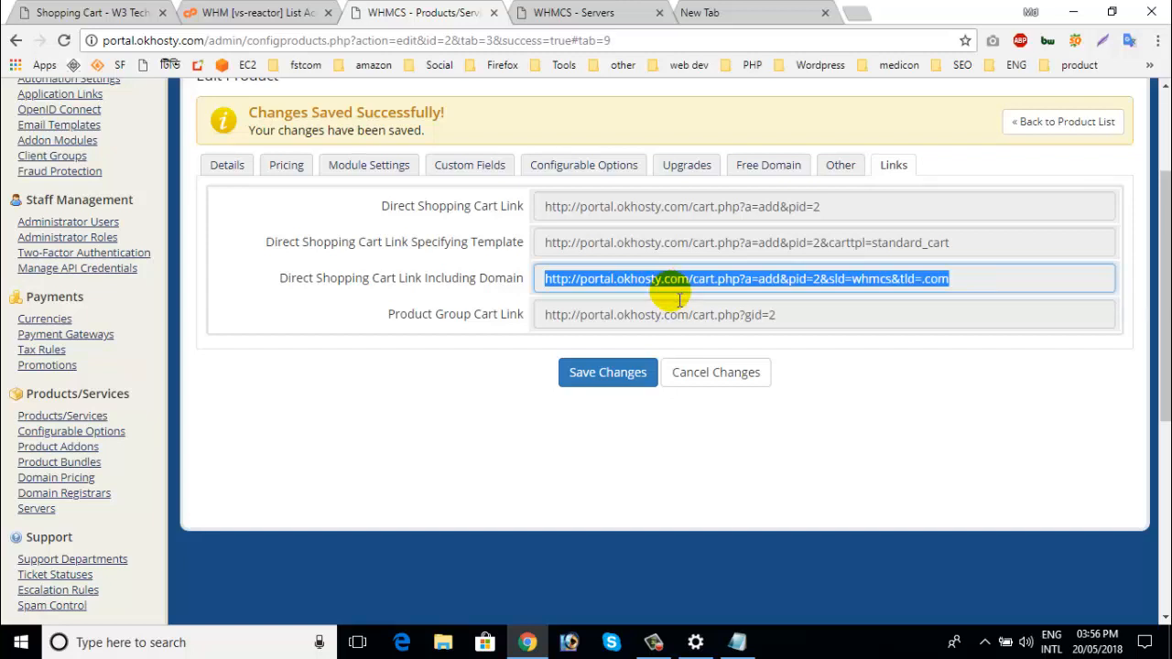
left_click(639, 245)
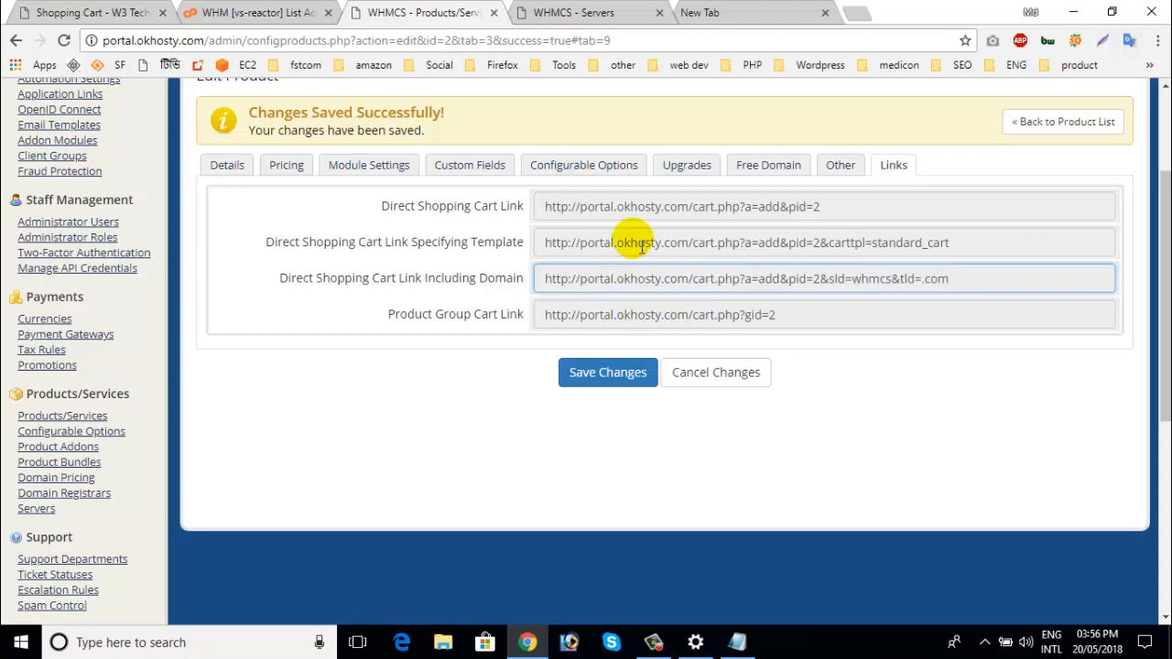
left_click(646, 212)
left_click(645, 245)
double_click(646, 208)
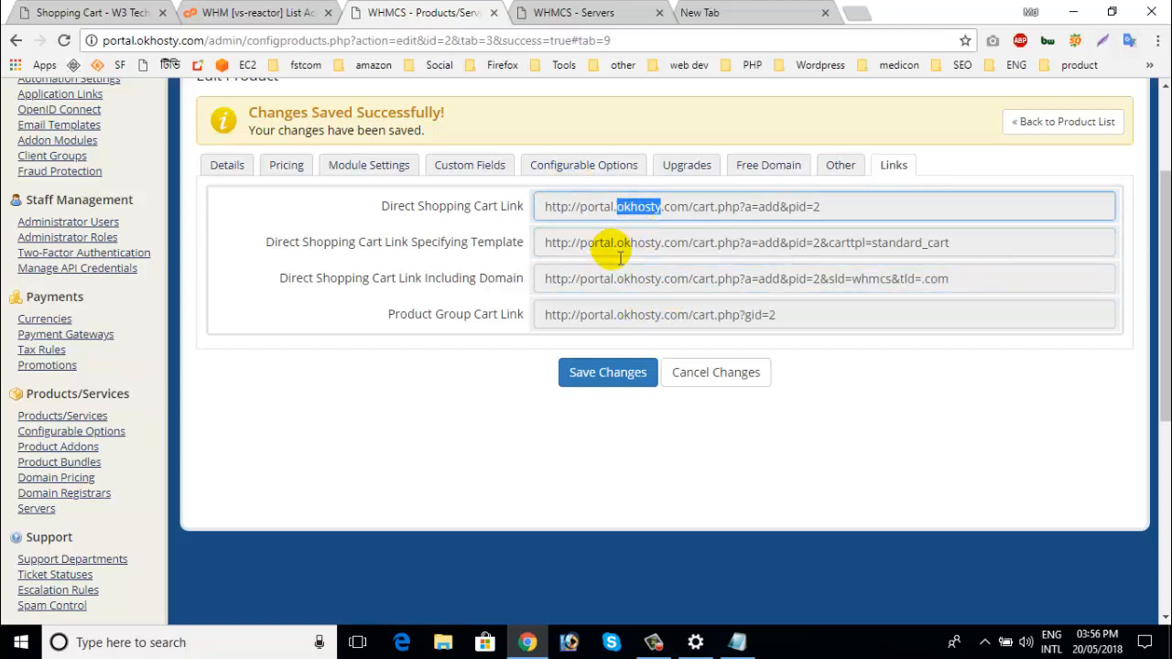
left_click(456, 427)
scroll(511, 447, "up", 2)
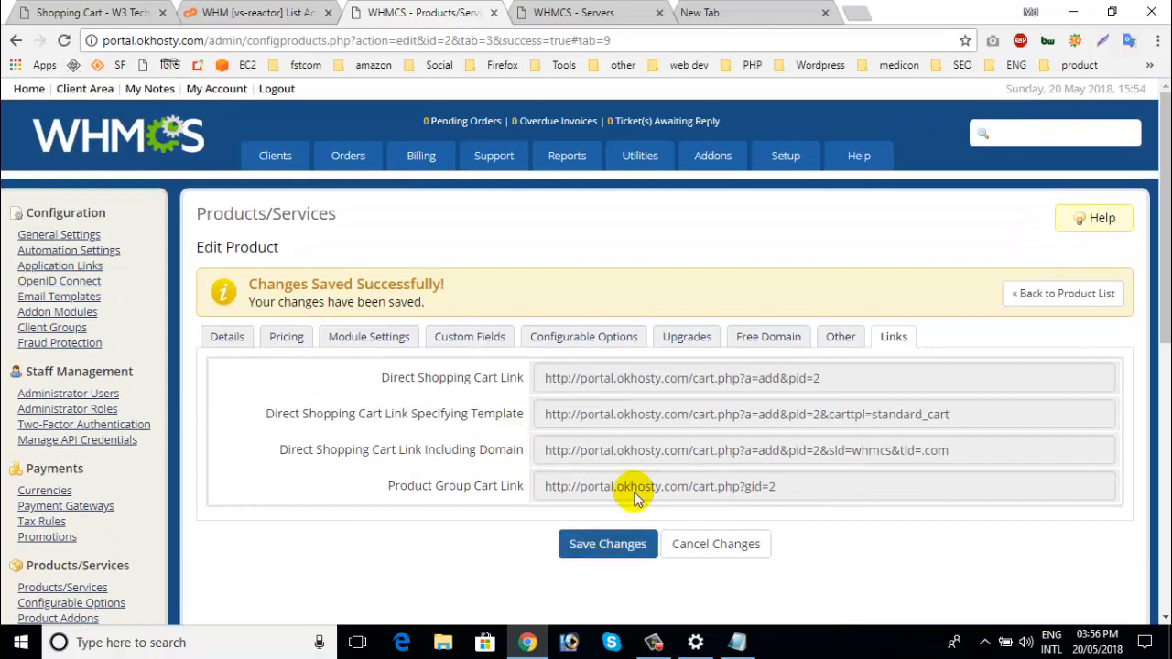
left_click(586, 548)
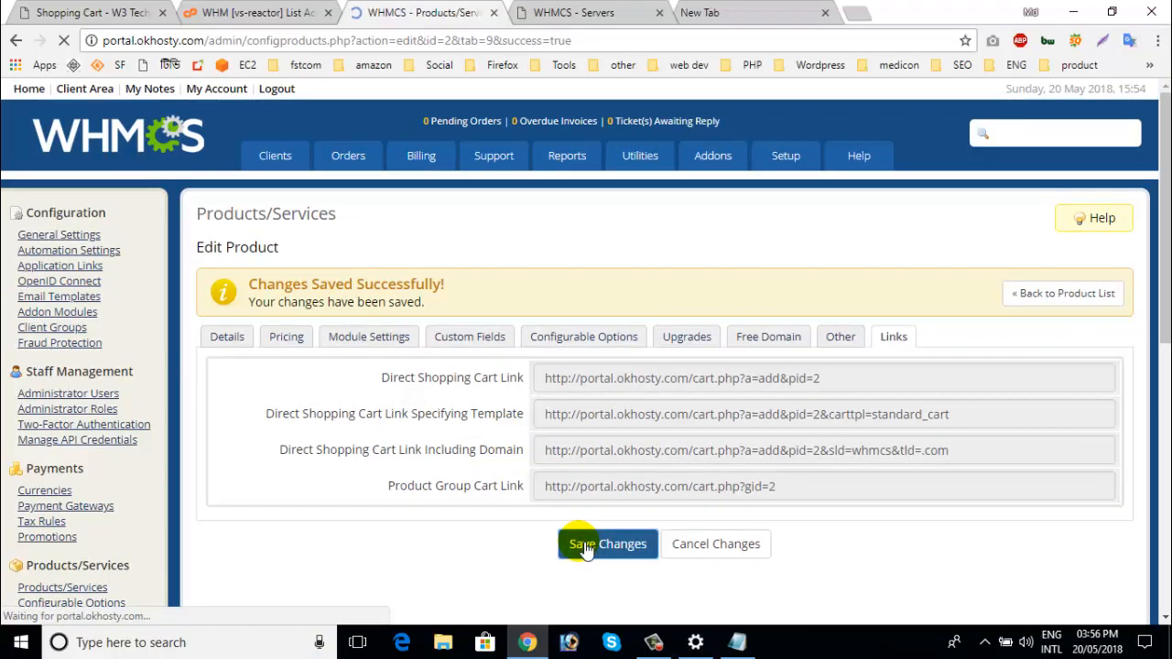
- Open the client portal at portal.okhosty.com in the empty browser tab and look over its home page
left_click(611, 11)
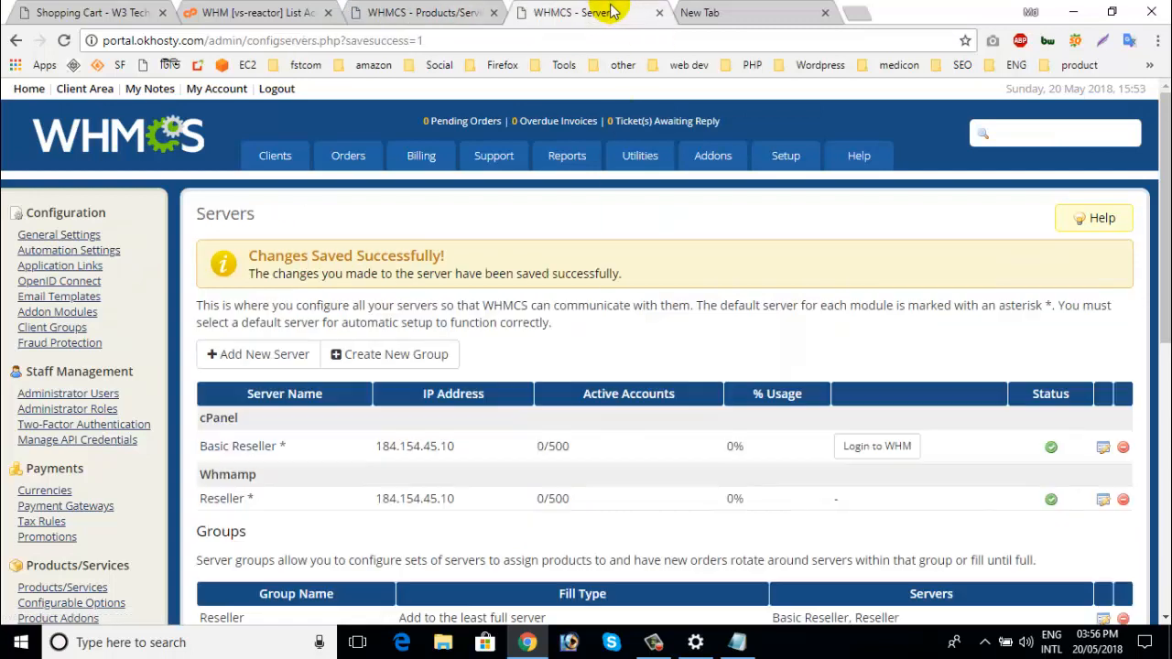
left_click(700, 12)
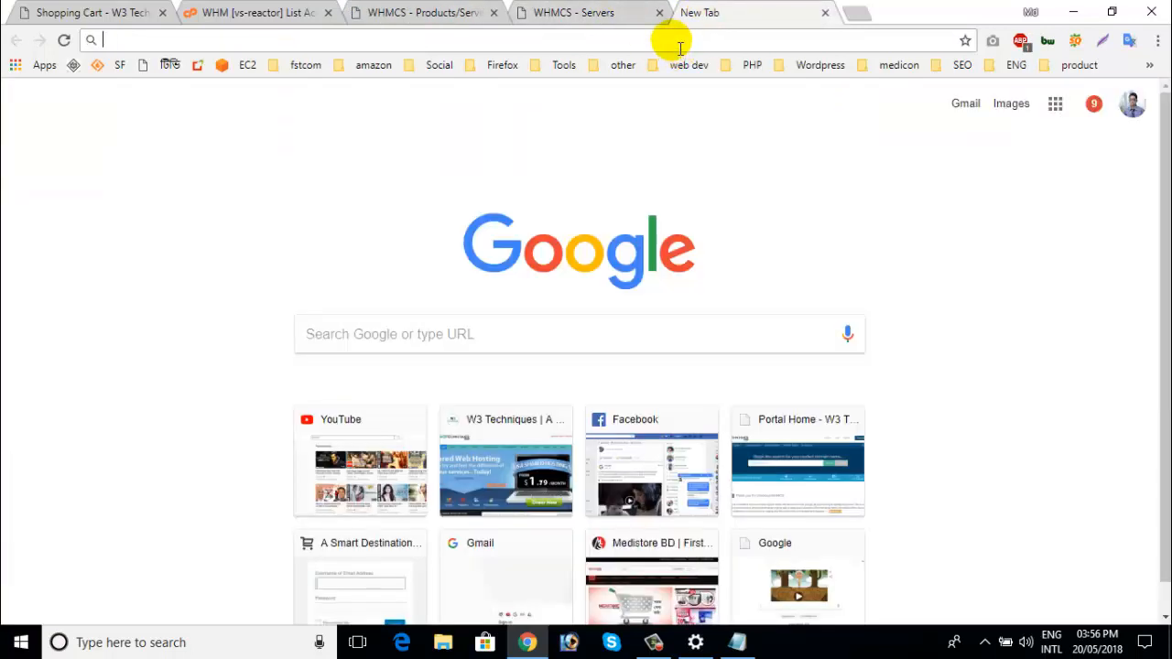
type("[")
key("BackSpace")
type("portal.")
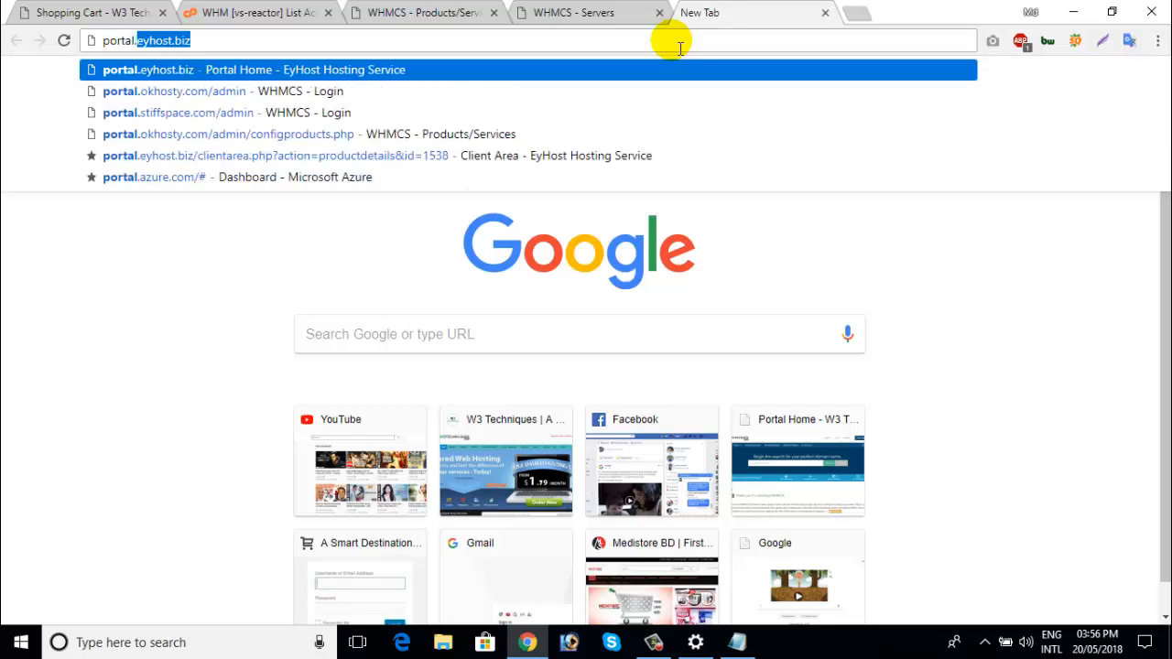
type("ok")
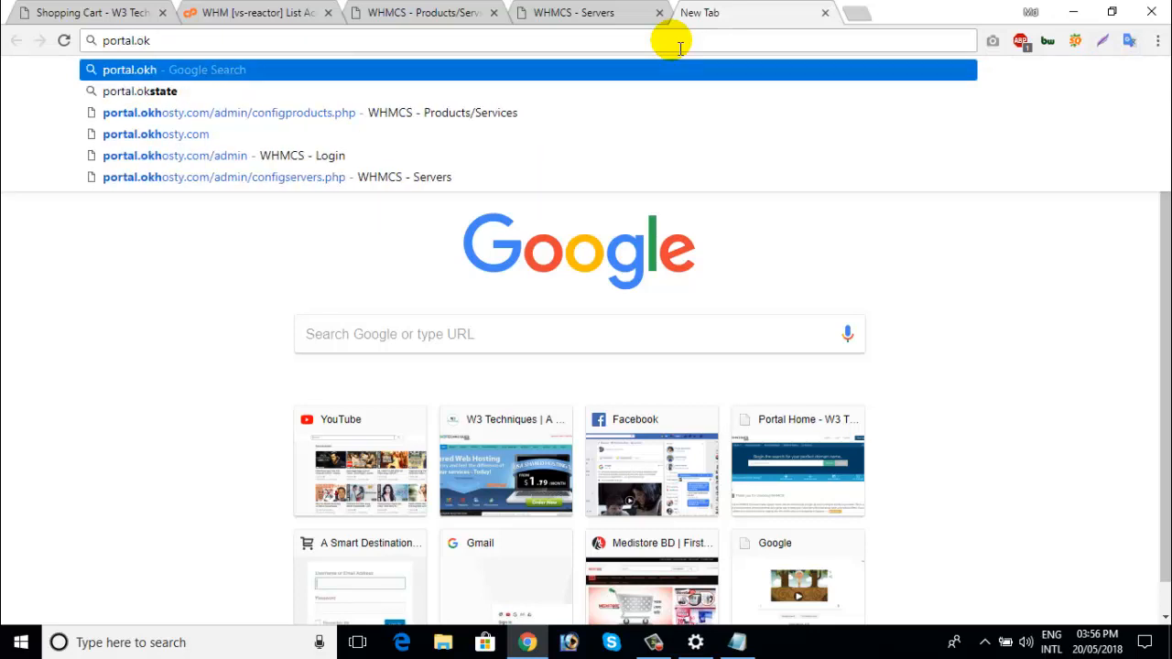
type("hosty.com")
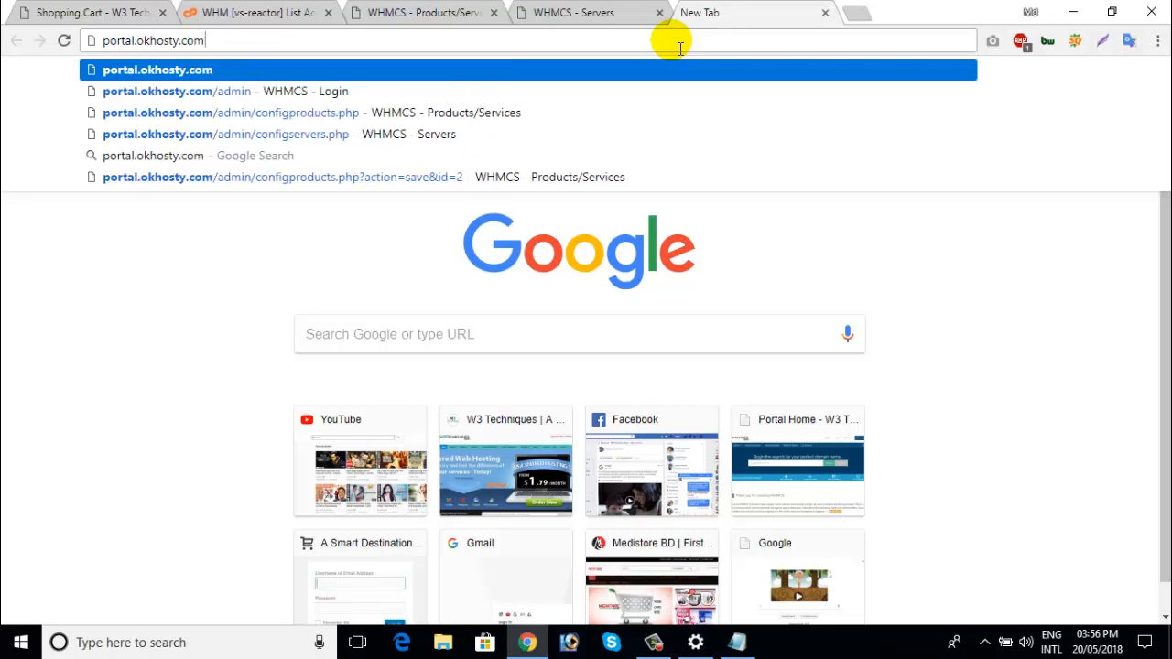
key("Return")
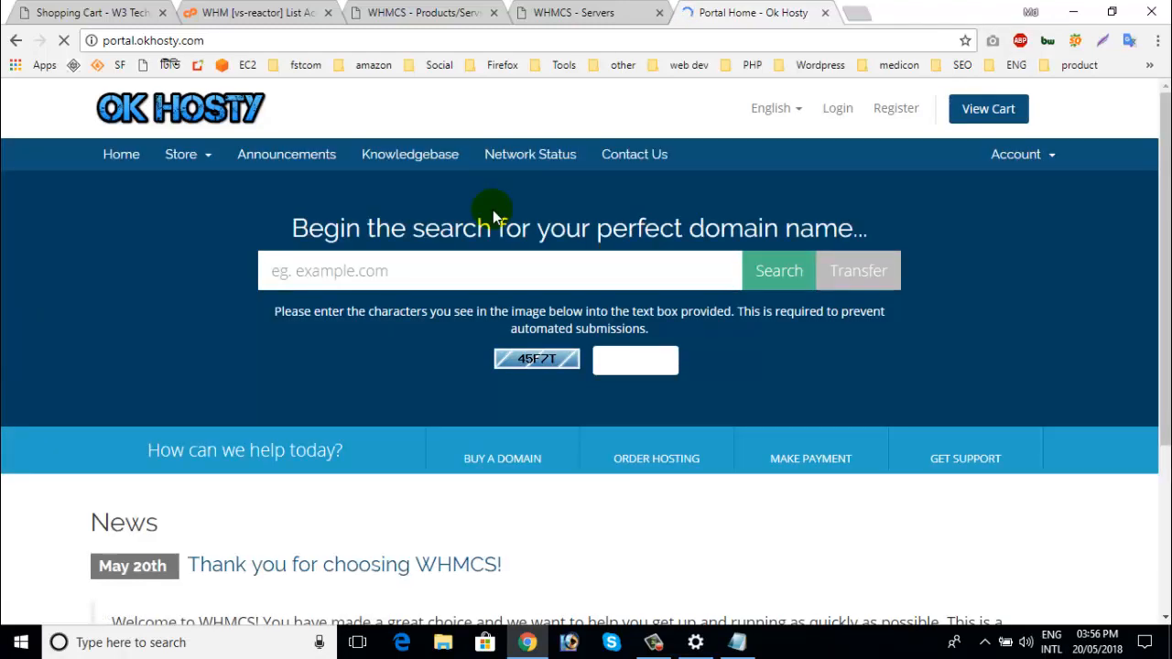
scroll(144, 403, "down", 2)
scroll(427, 342, "up", 3)
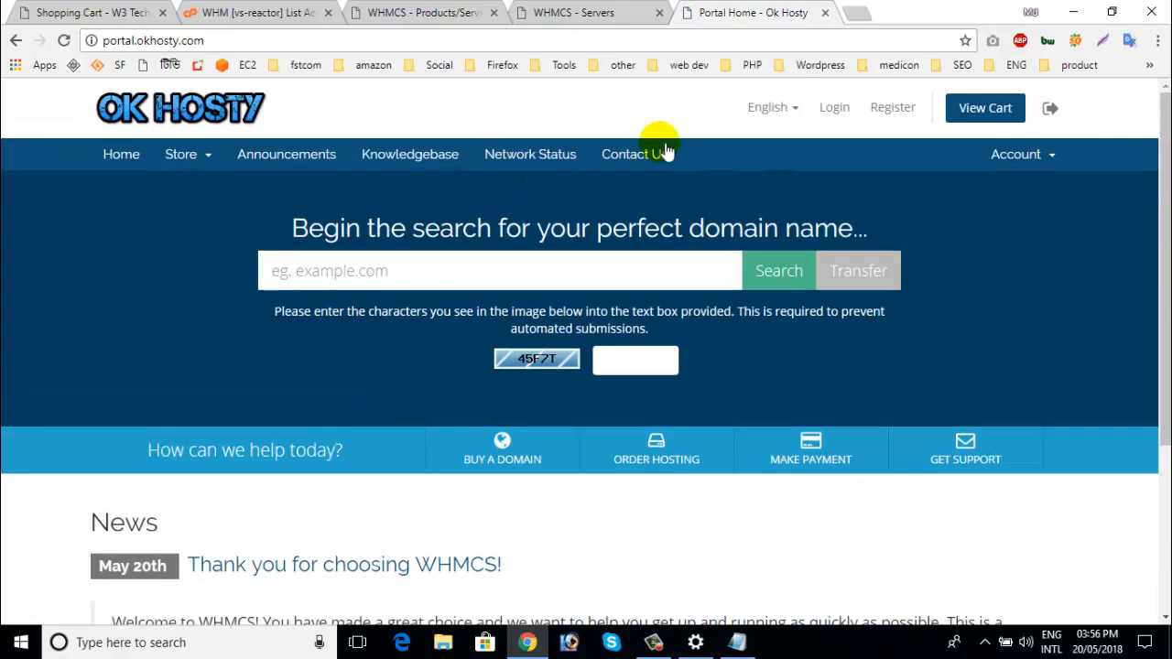
- Open the store's Shared Hosting category and check the 1GB hosting product's feature list and monthly price
left_click(192, 163)
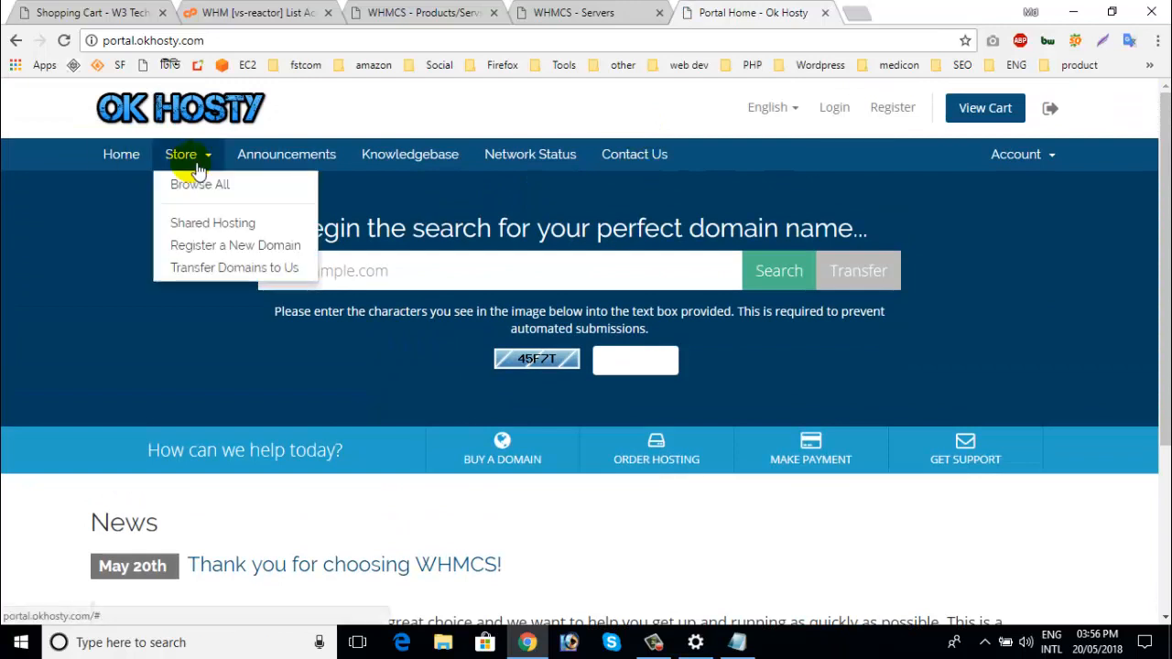
left_click(220, 222)
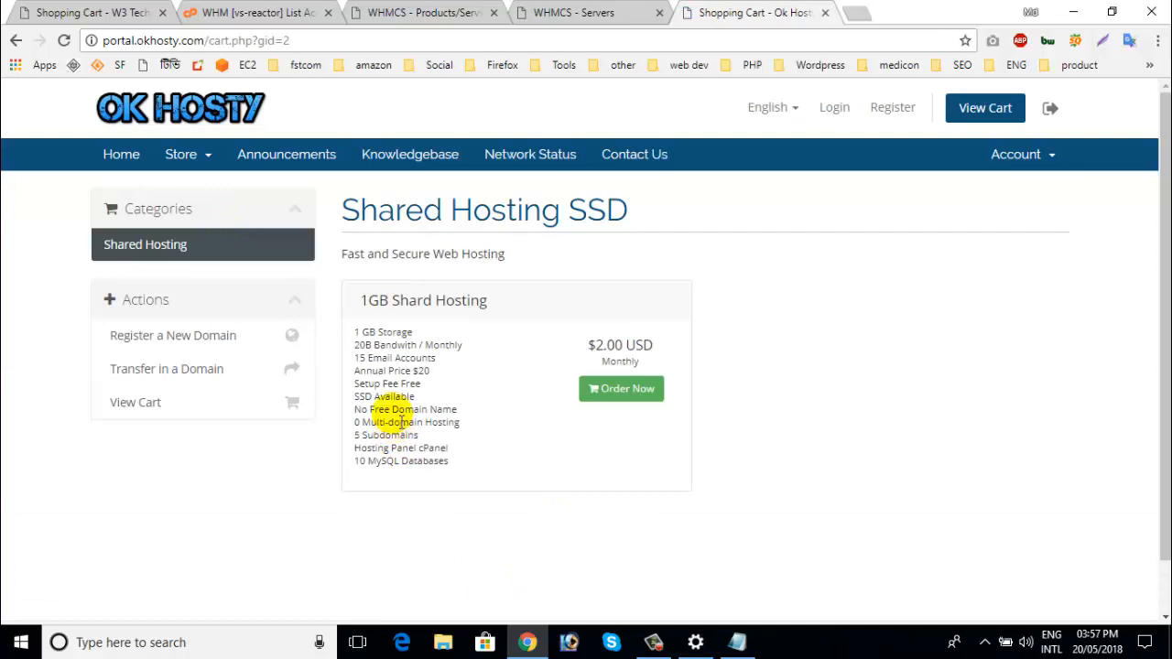
left_click_drag(377, 331, 436, 497)
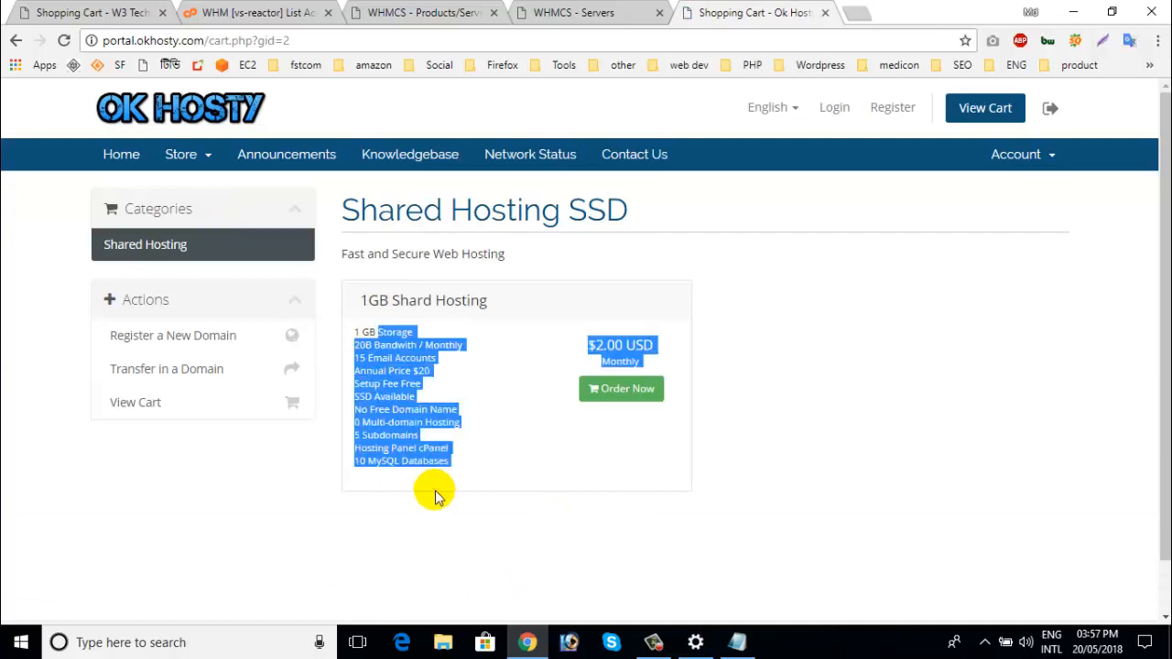
left_click(709, 314)
double_click(615, 364)
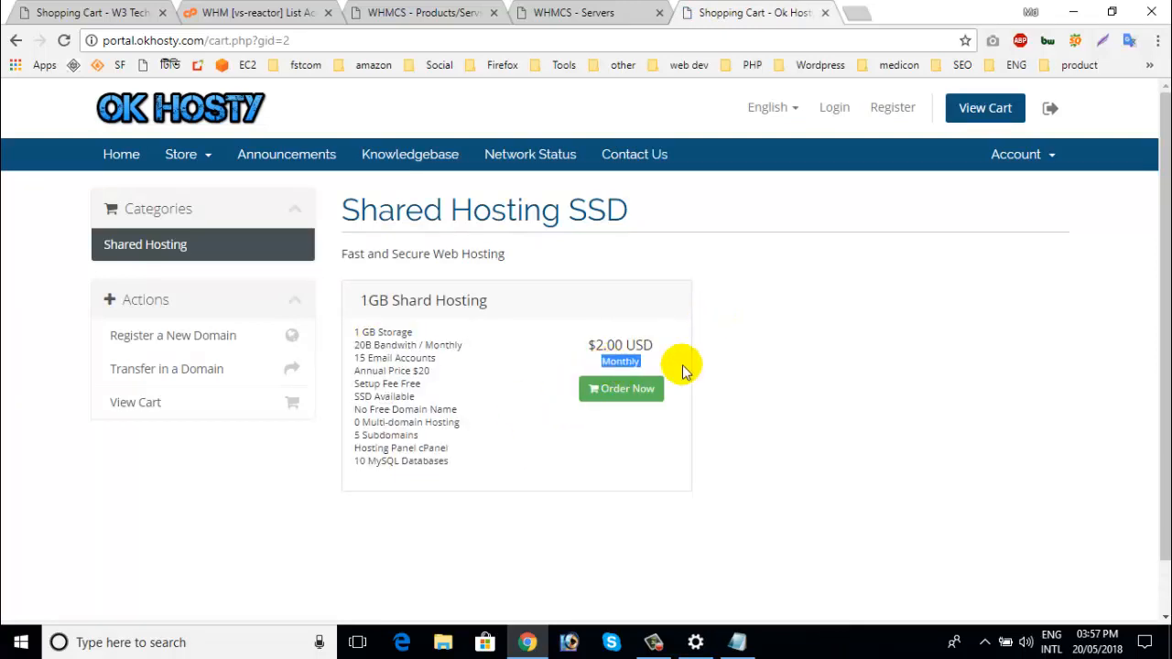
left_click(684, 367)
scroll(279, 450, "down", 1)
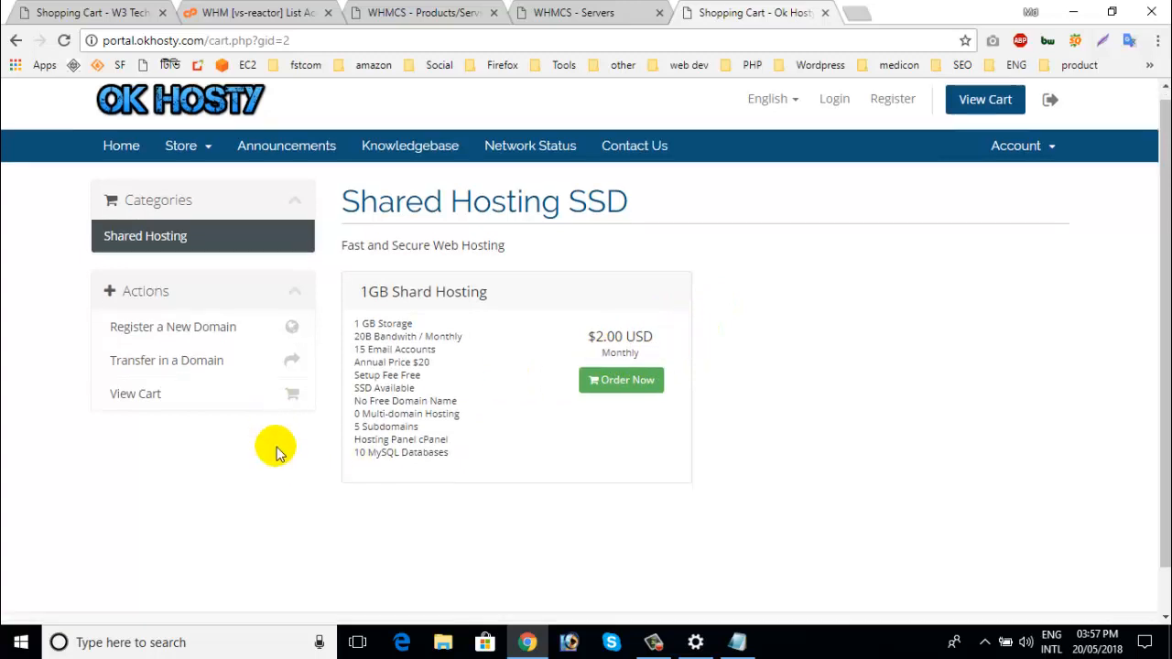
scroll(366, 449, "up", 1)
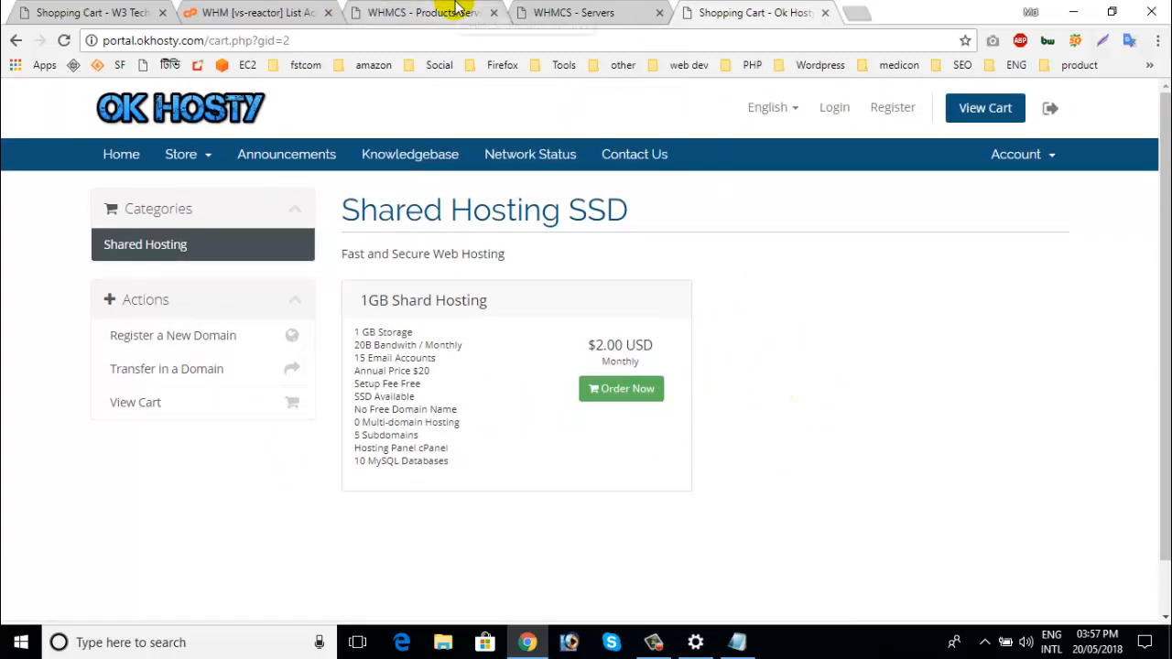
- Return to the product's edit page in the WHMCS admin area
left_click(428, 12)
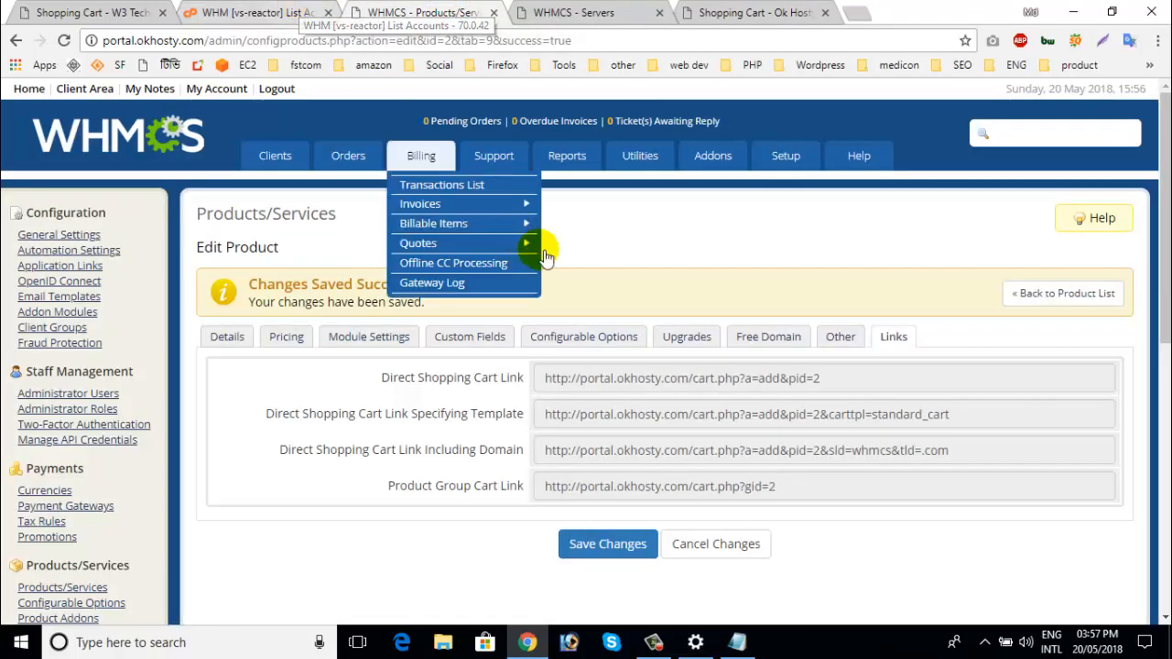